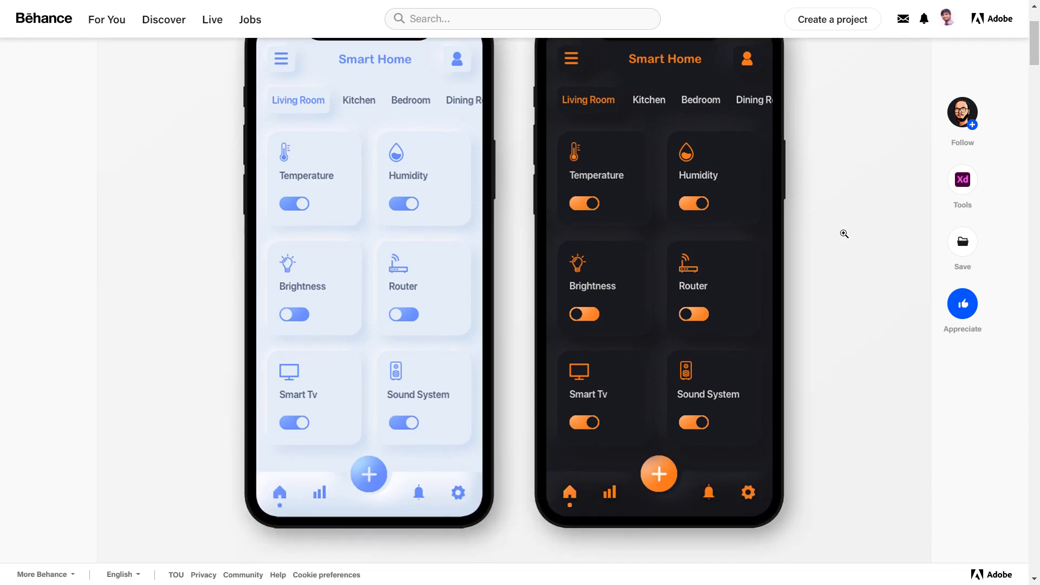
Examine the Behance neumorphic app concepts, from the smart home and flower delivery screens to the music player buttons
scroll(844, 234, up, 10)
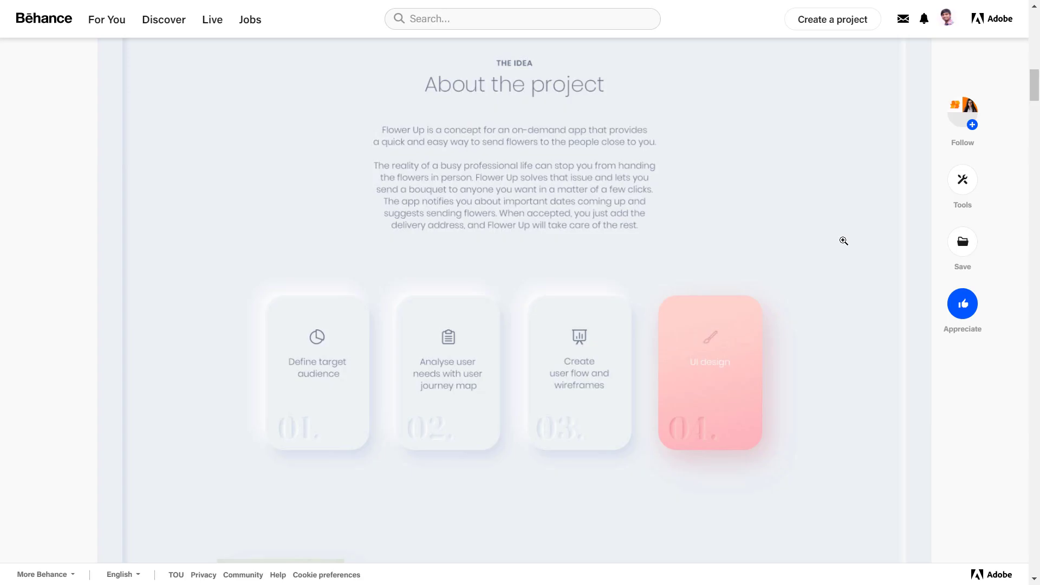
scroll(844, 240, up, 10)
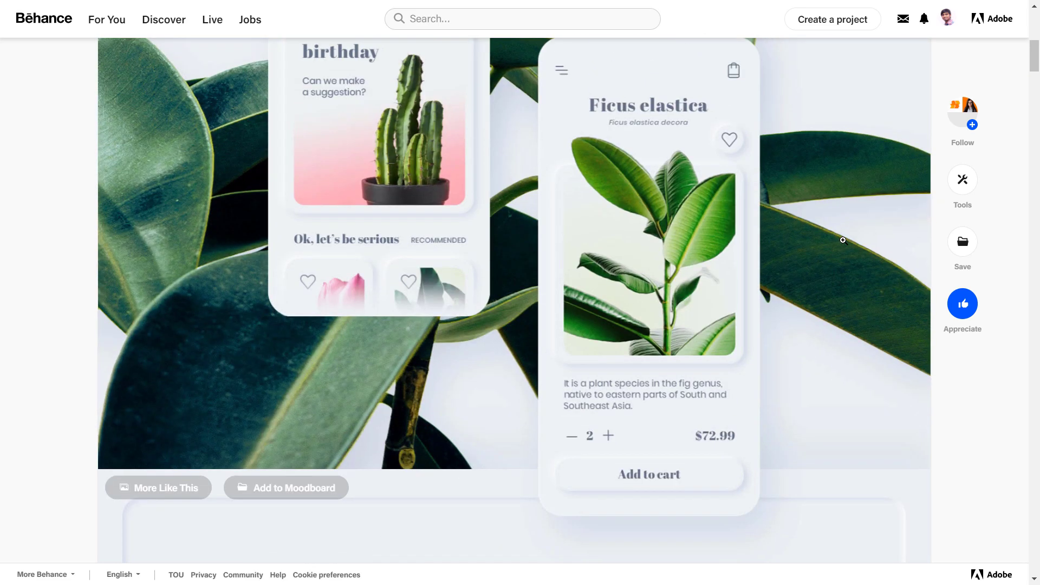
scroll(844, 240, up, 5)
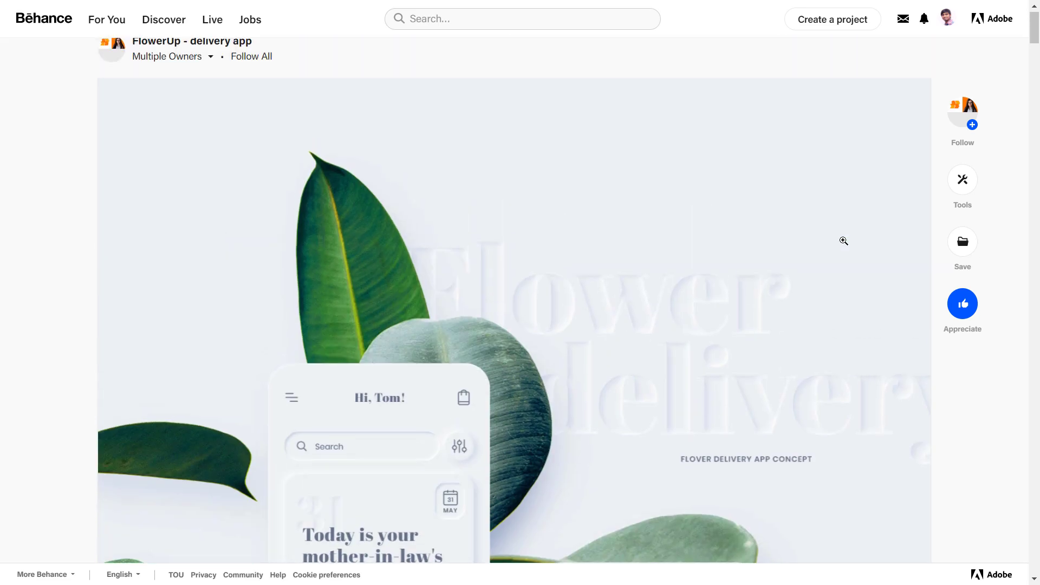
scroll(844, 241, down, 10)
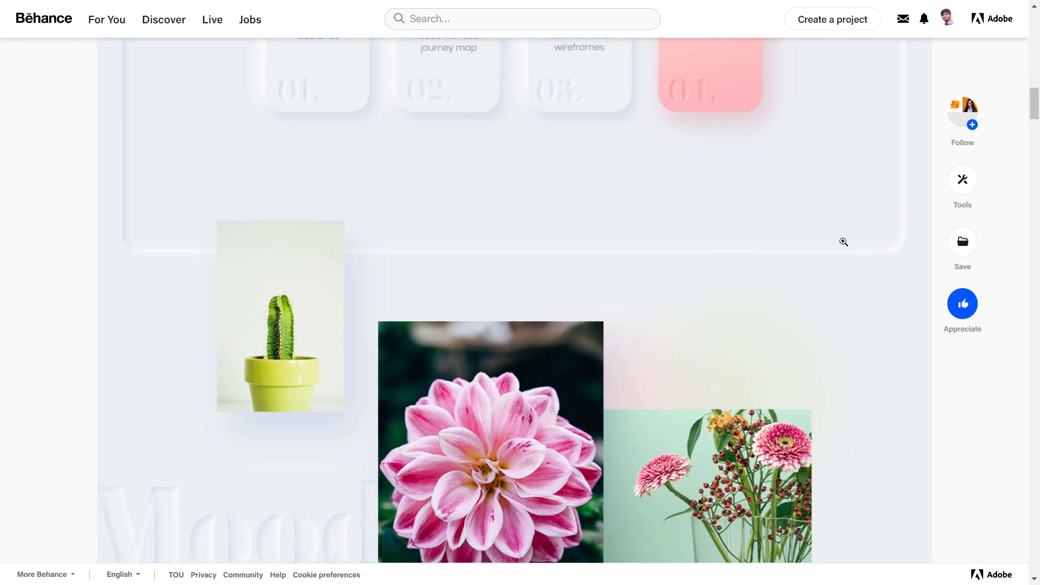
scroll(843, 241, down, 10)
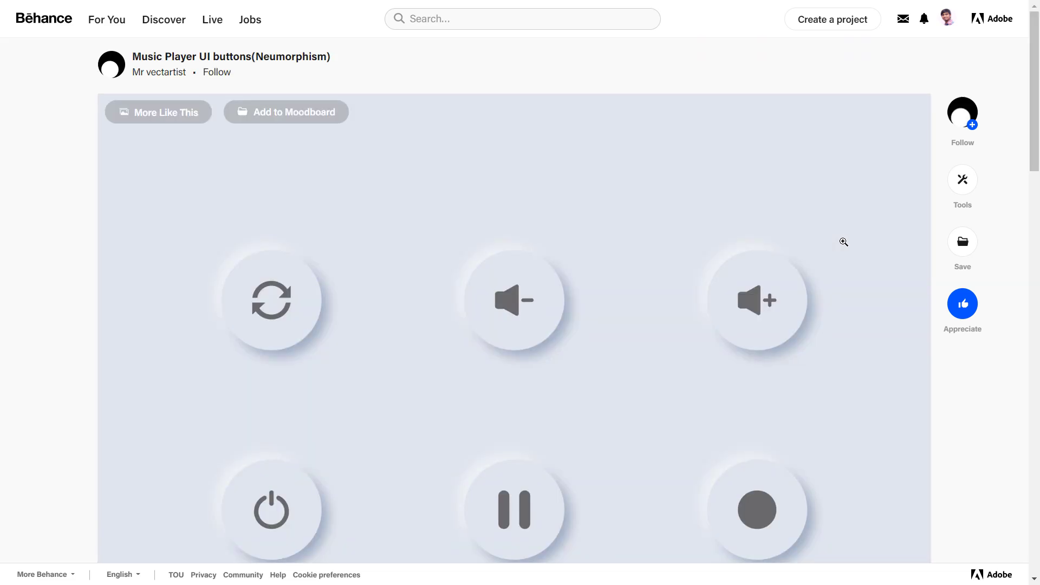
scroll(843, 241, down, 9)
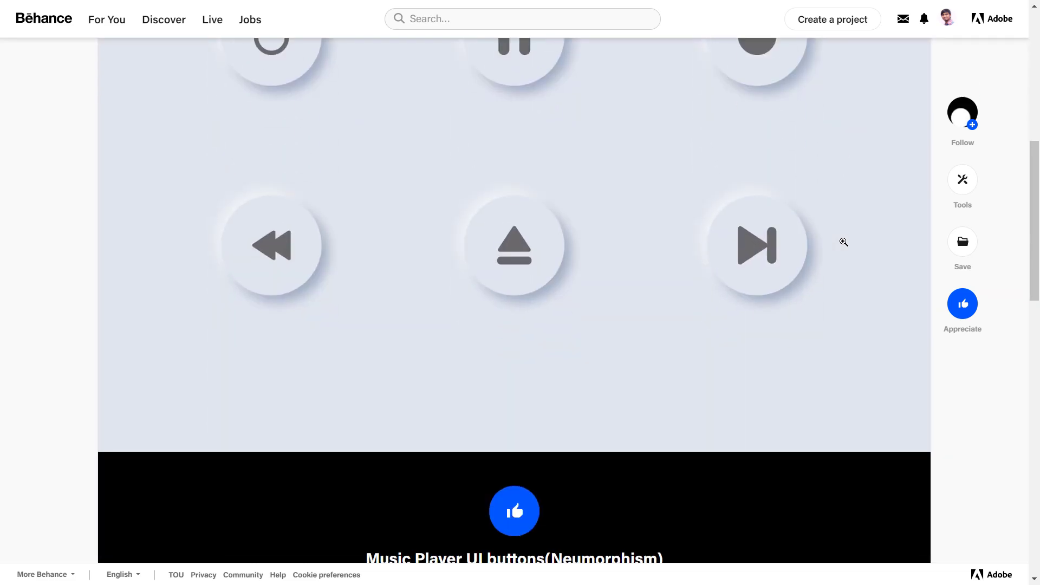
scroll(844, 242, up, 7)
scroll(844, 242, up, 2)
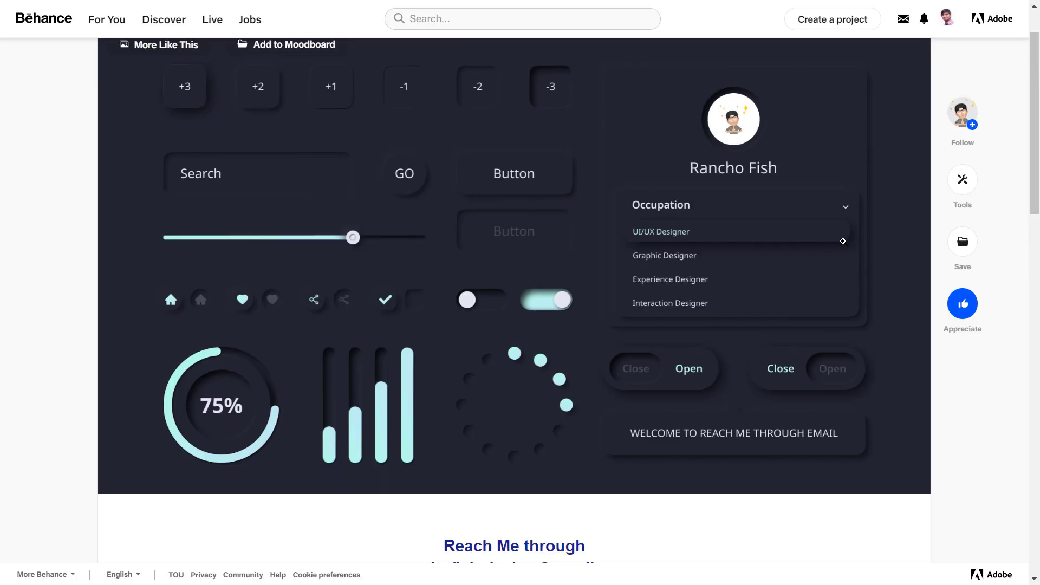
Examine more neumorphic examples on Behance: the dark UI kit, the expense tracker, the light UI kit and the audio player
scroll(844, 242, up, 1)
scroll(842, 241, down, 1)
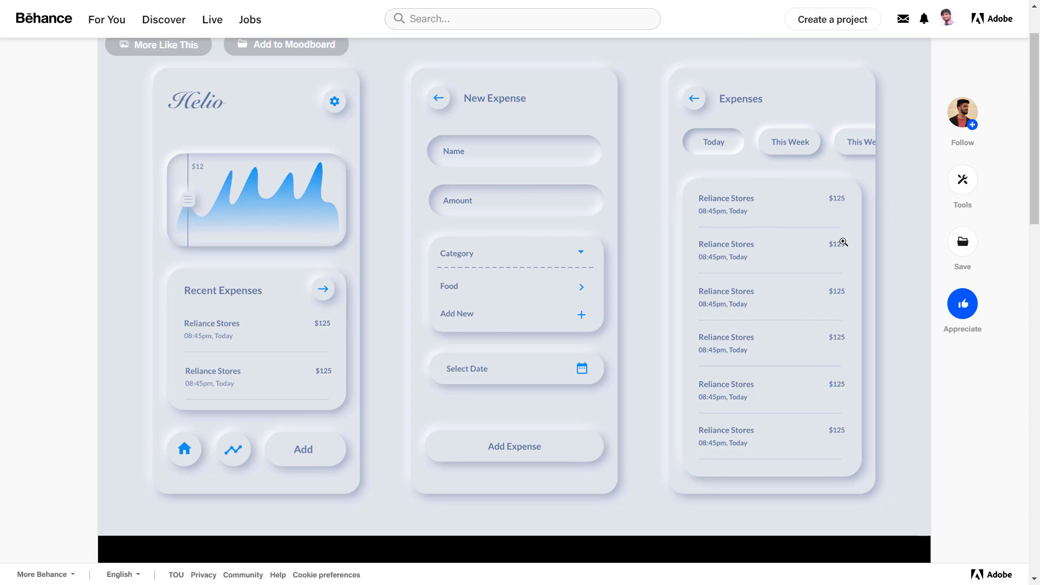
scroll(843, 241, up, 1)
scroll(843, 242, down, 1)
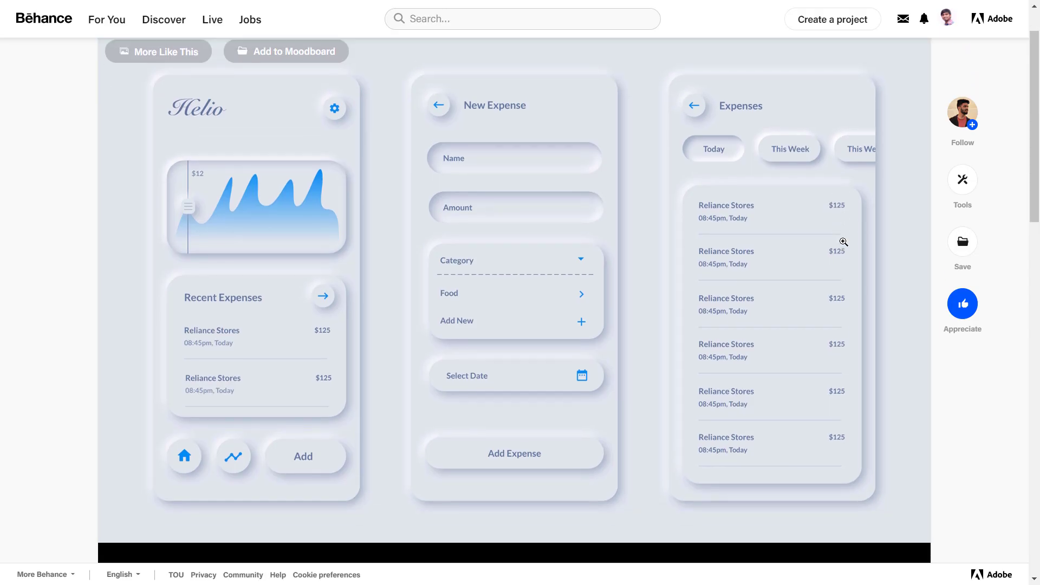
scroll(844, 242, up, 1)
scroll(843, 242, down, 1)
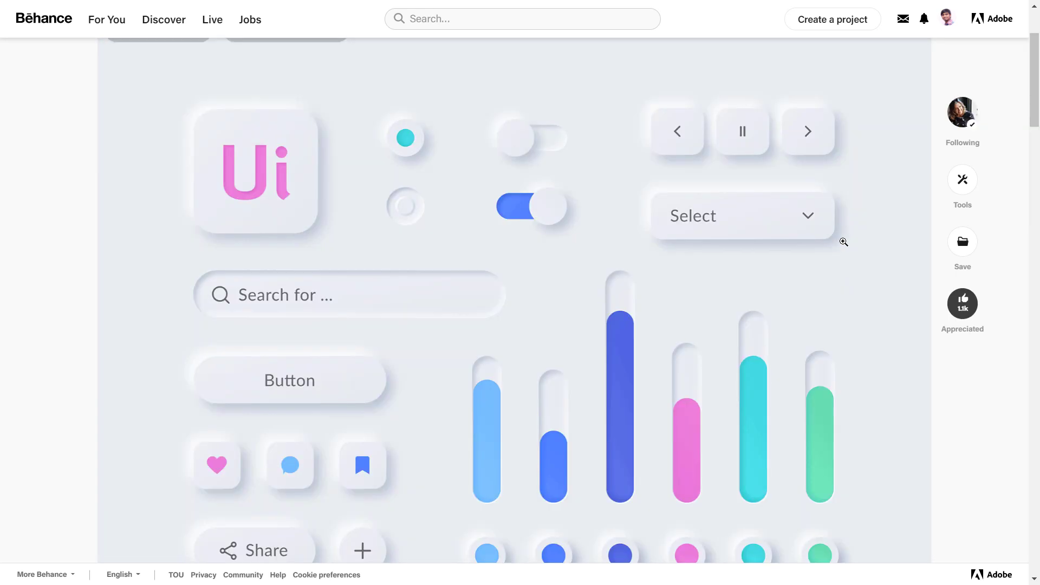
scroll(843, 241, down, 1)
scroll(843, 241, up, 2)
scroll(843, 242, down, 1)
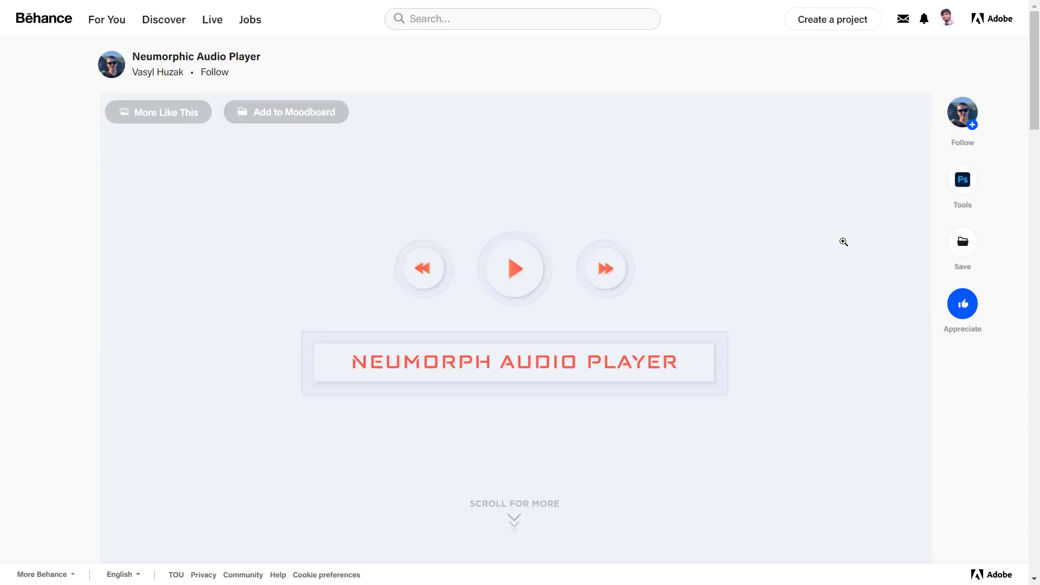
scroll(843, 242, down, 1)
scroll(844, 241, up, 1)
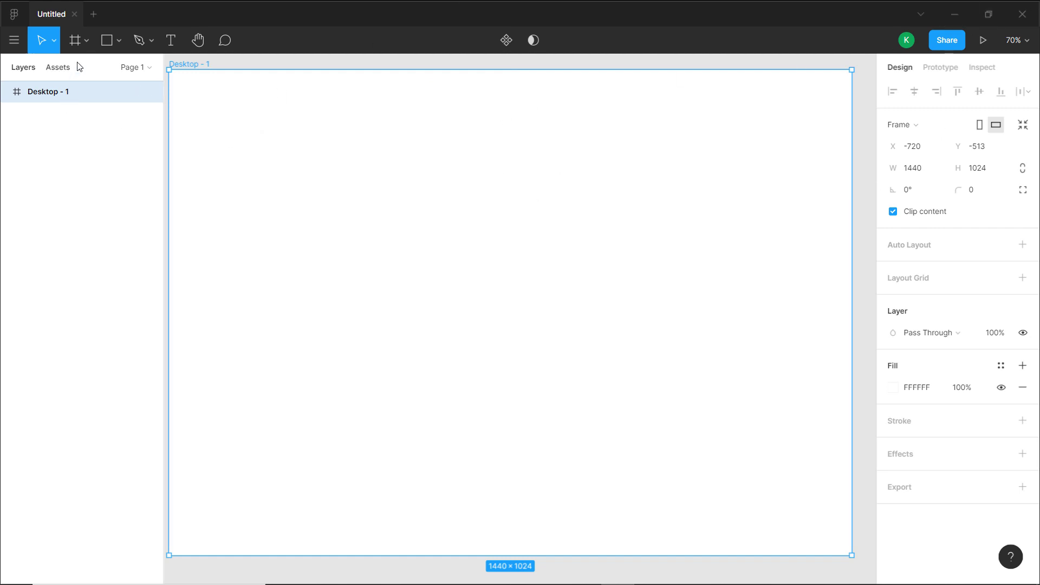
click(85, 40)
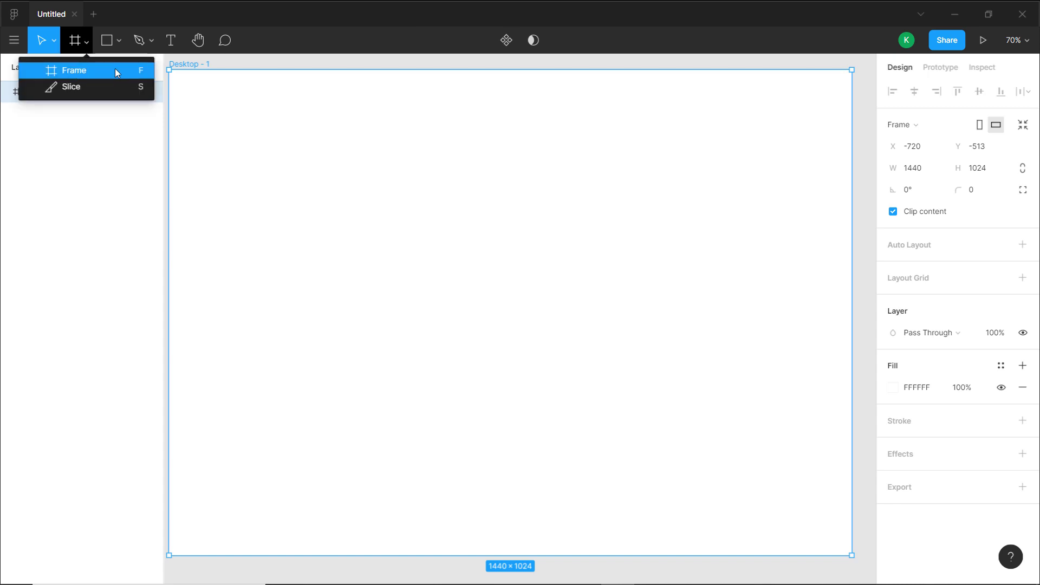
click(355, 194)
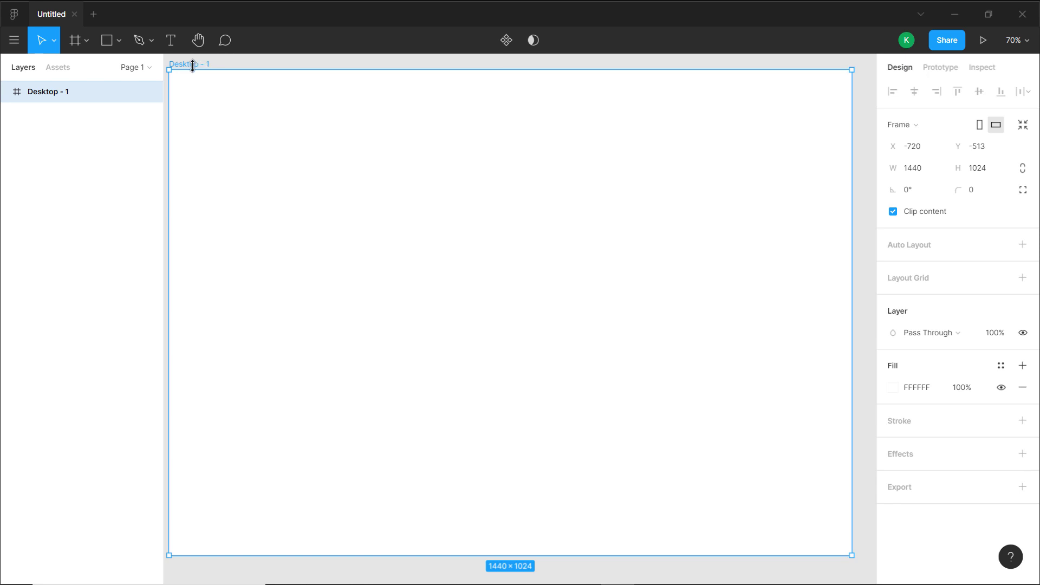
Change the Desktop - 1 frame's fill to a light blue with HSL values 216, 72, 91
click(894, 389)
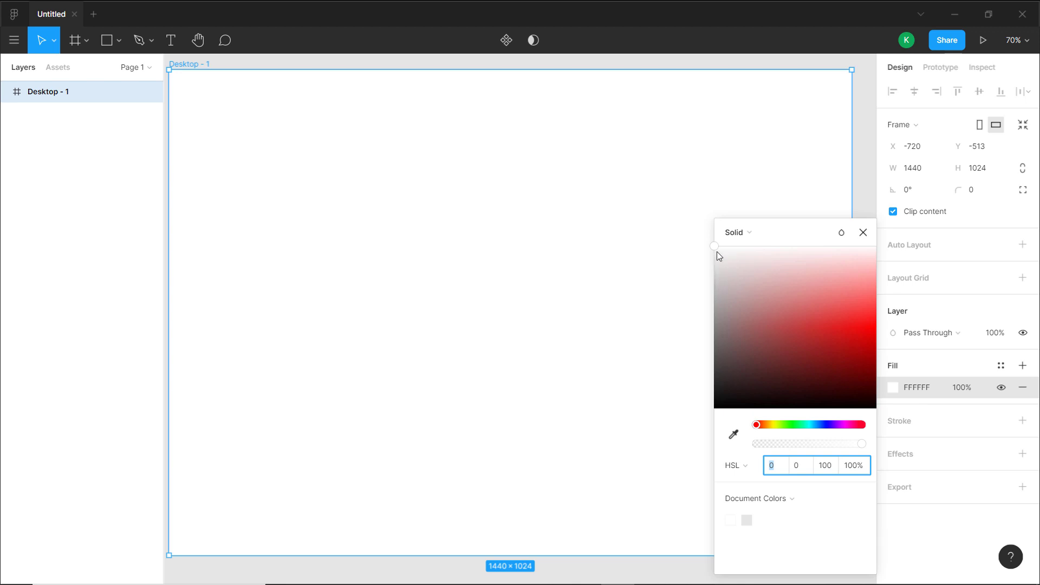
drag(717, 251, 831, 265)
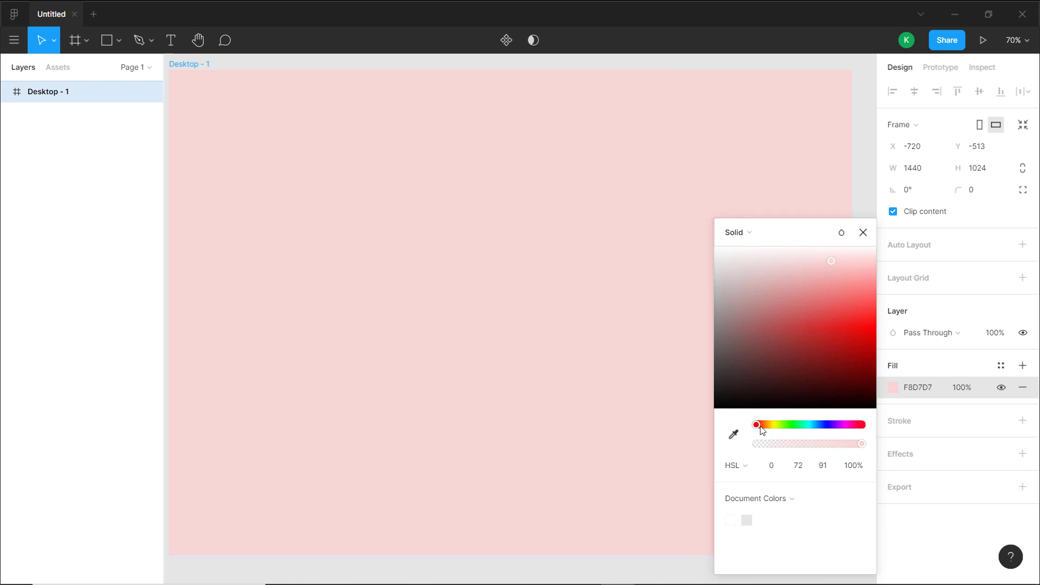
drag(761, 427, 819, 436)
click(820, 436)
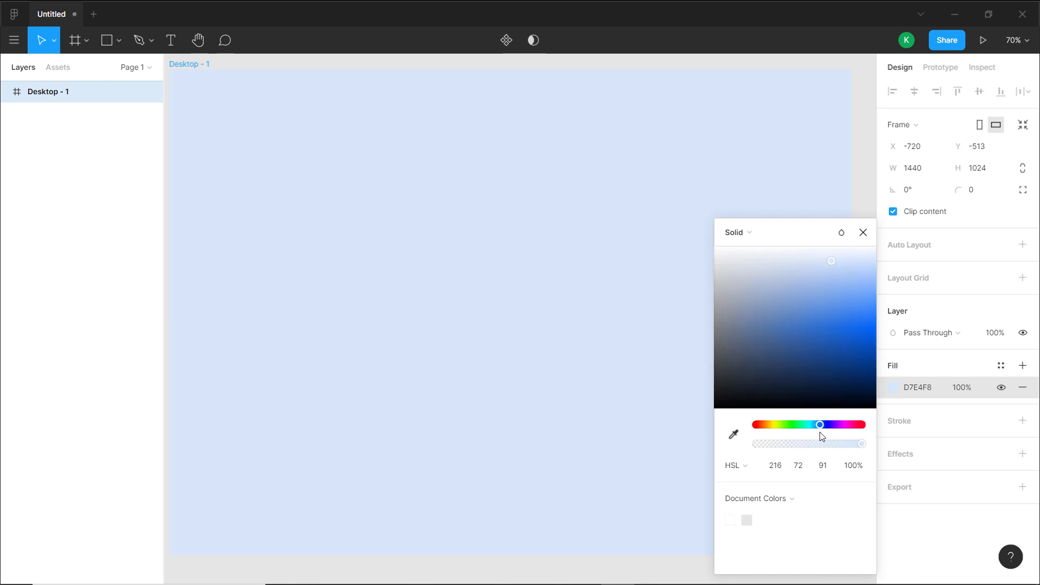
Set the frame fill's saturation to 96 and its lightness to 96, and finish editing the colour
click(800, 467)
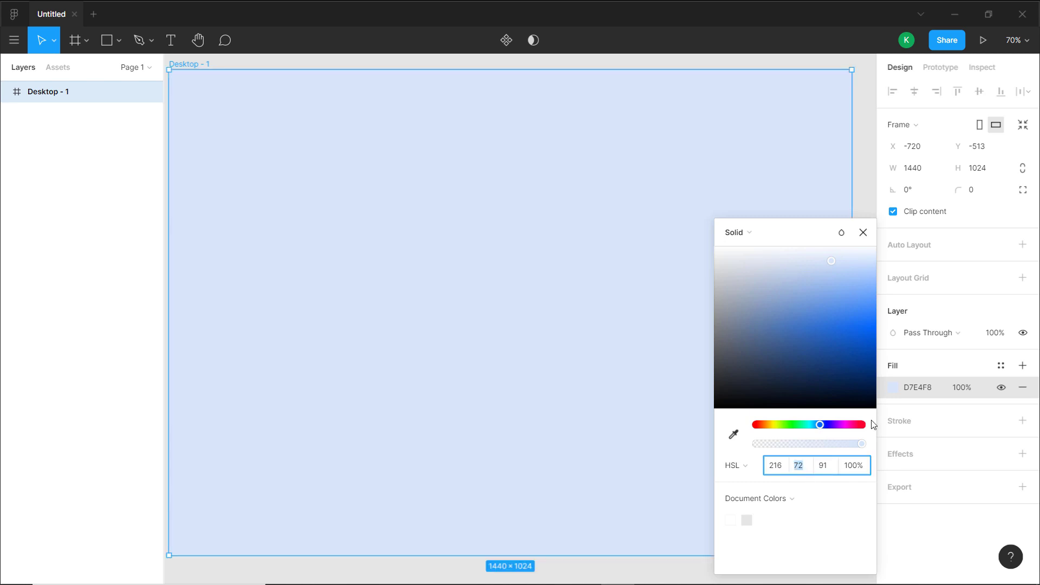
key(Return)
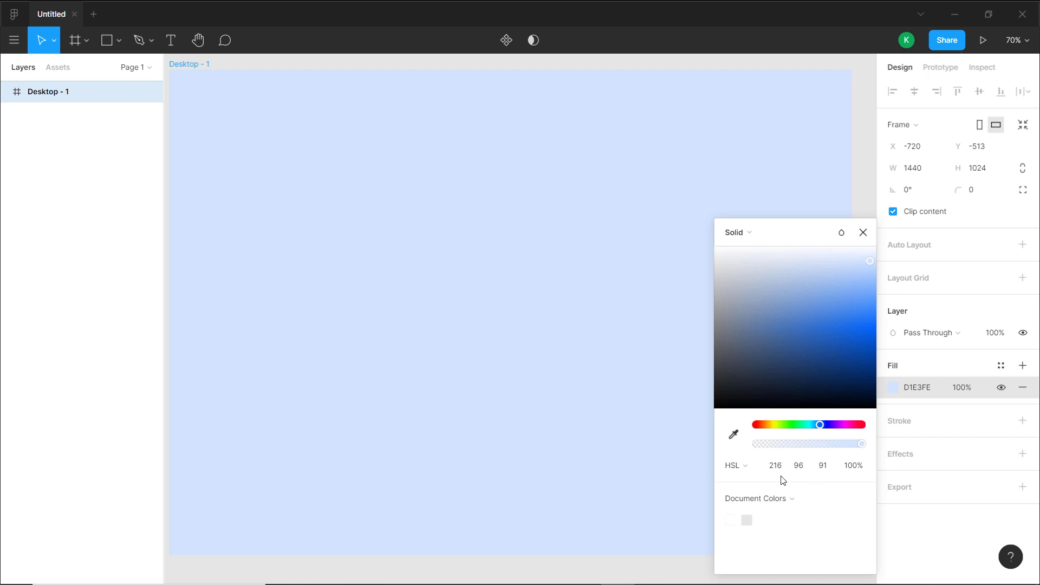
click(824, 469)
text(96)
key(Return)
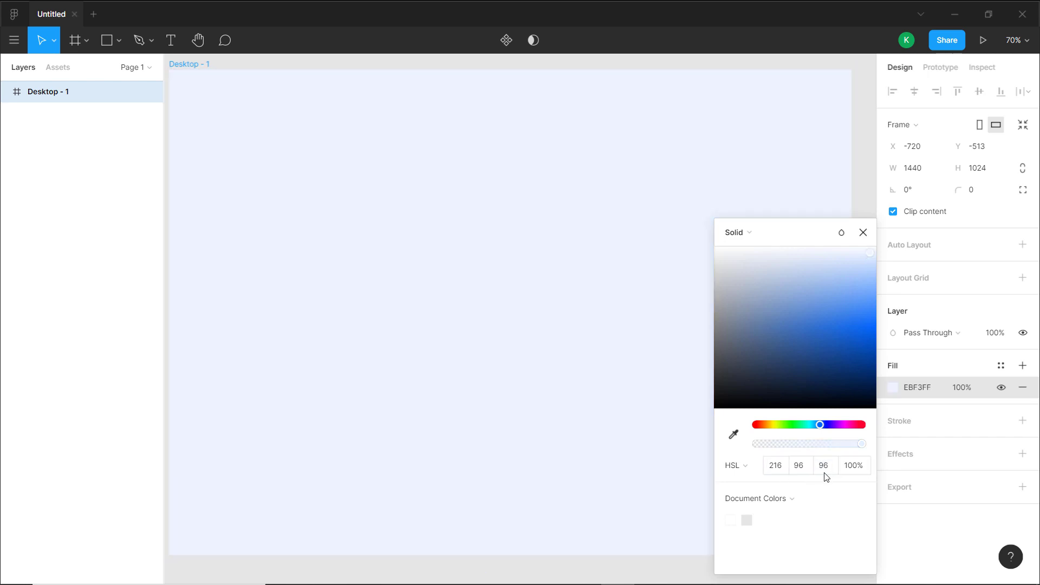
click(745, 467)
click(757, 469)
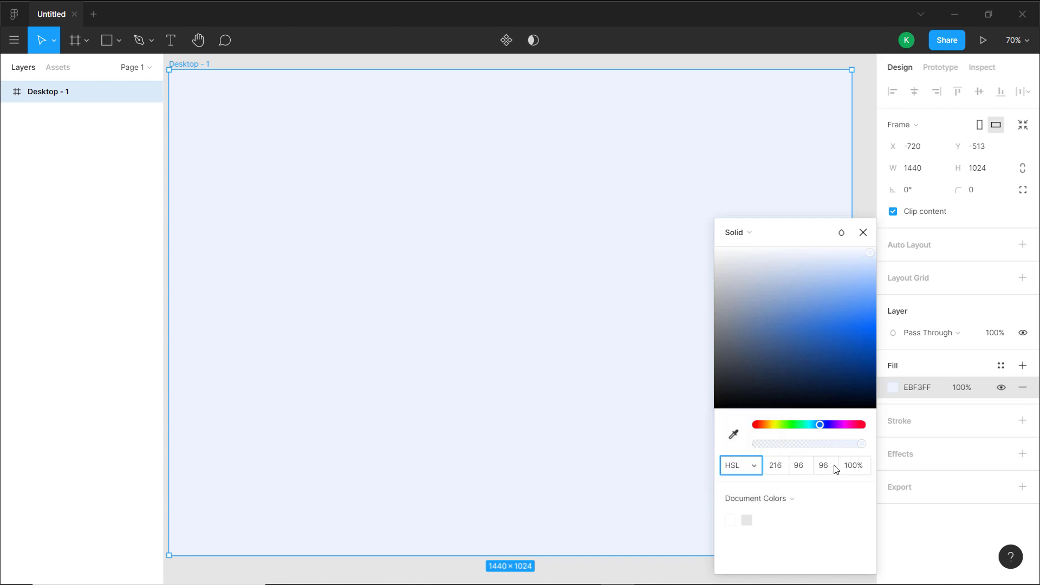
click(862, 232)
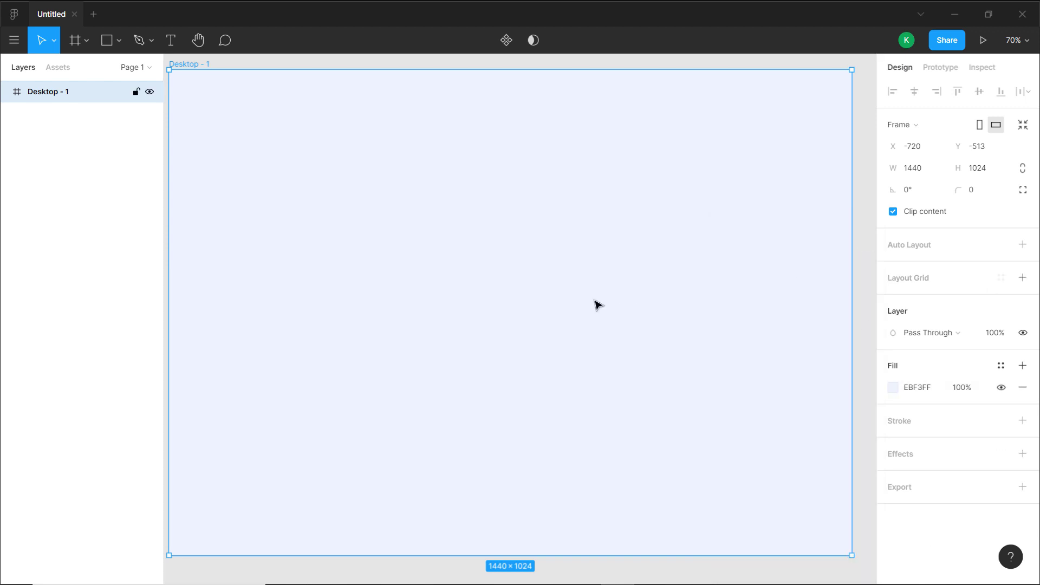
Draw a square about 224 × 224 near the upper left corner of the Desktop - 1 frame
drag(451, 234, 490, 240)
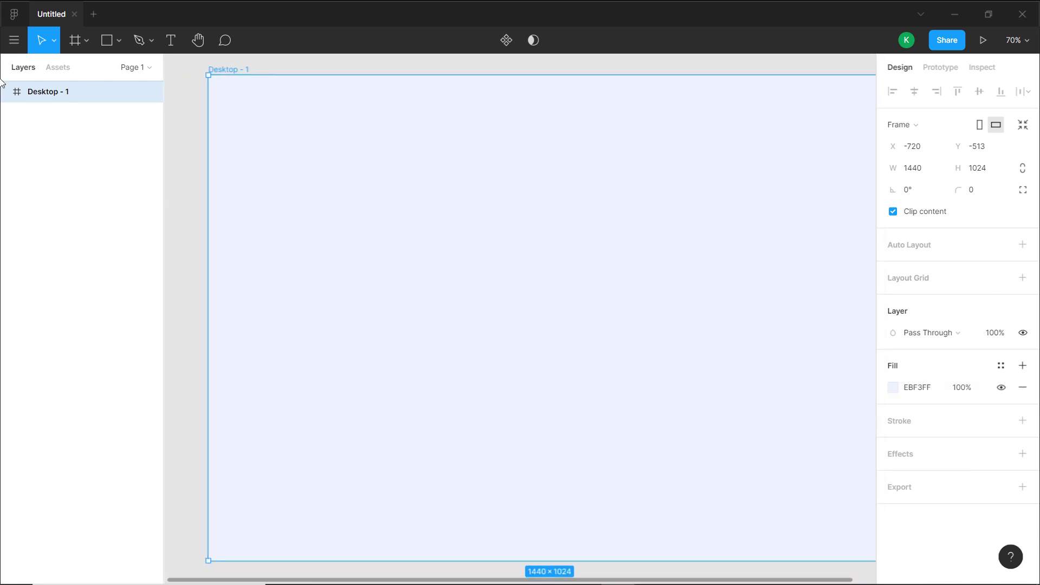
click(107, 40)
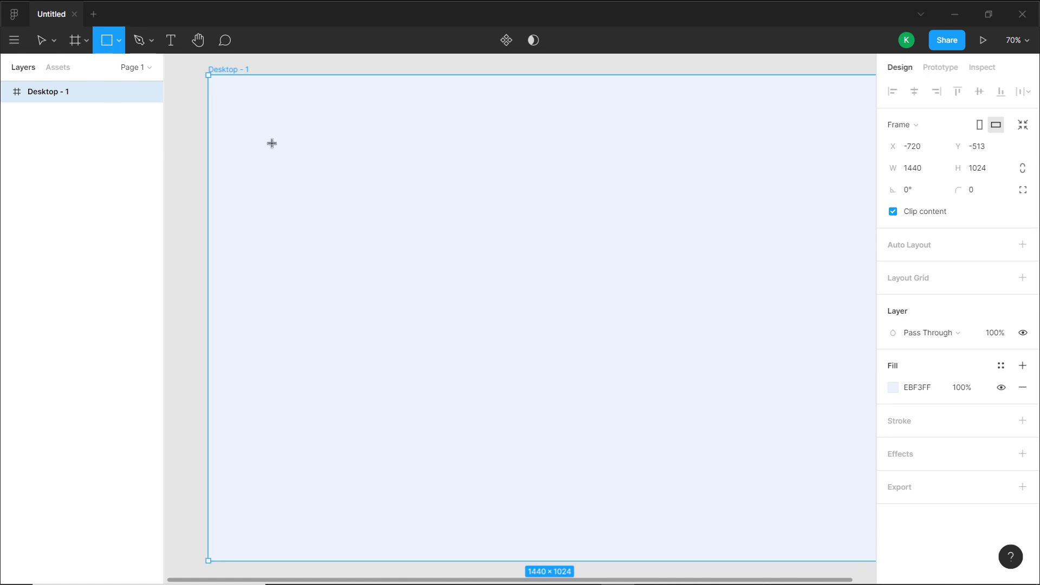
drag(271, 139, 378, 219)
click(411, 186)
drag(481, 216, 407, 207)
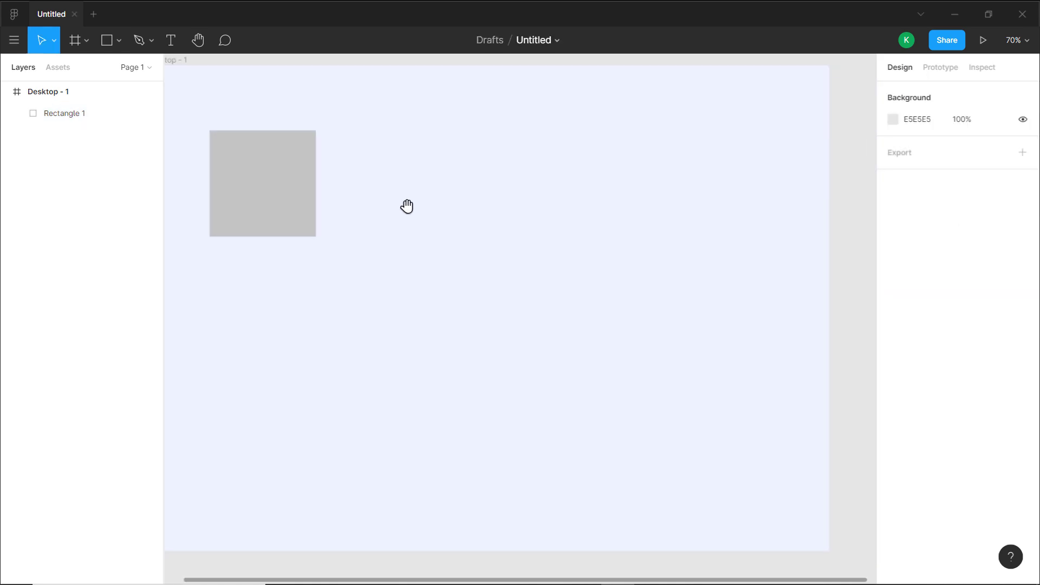
drag(400, 148, 436, 141)
click(334, 177)
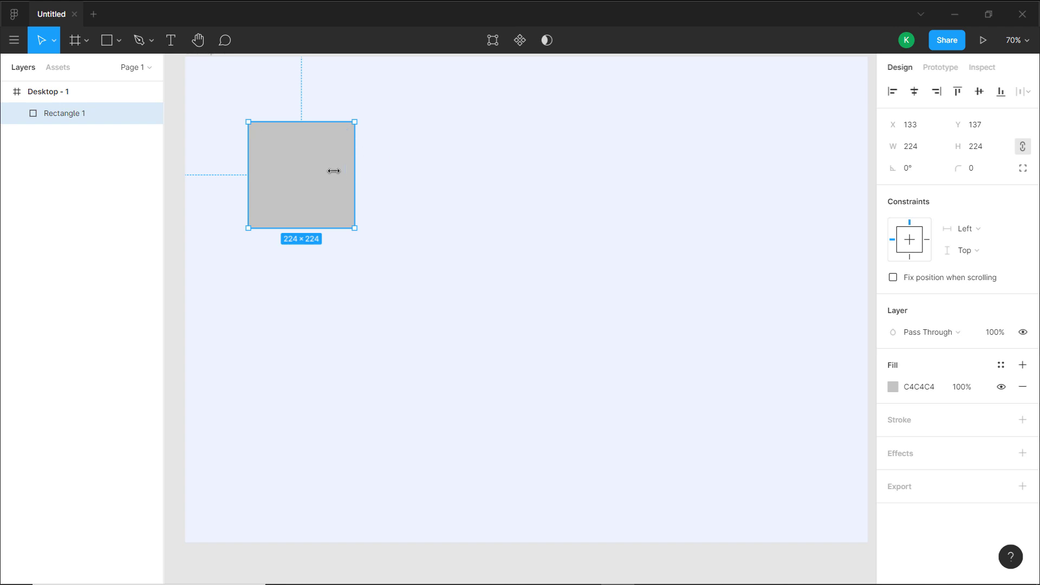
click(425, 198)
Fill the square with the frame's background colour, EBF3FF, by sampling it with the eyedropper
click(332, 187)
click(892, 386)
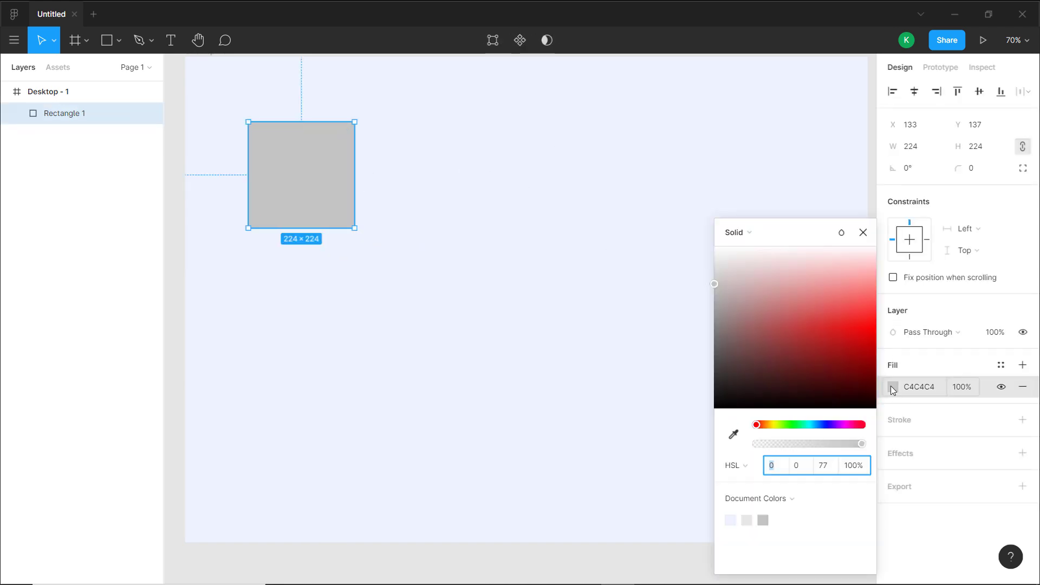
click(733, 434)
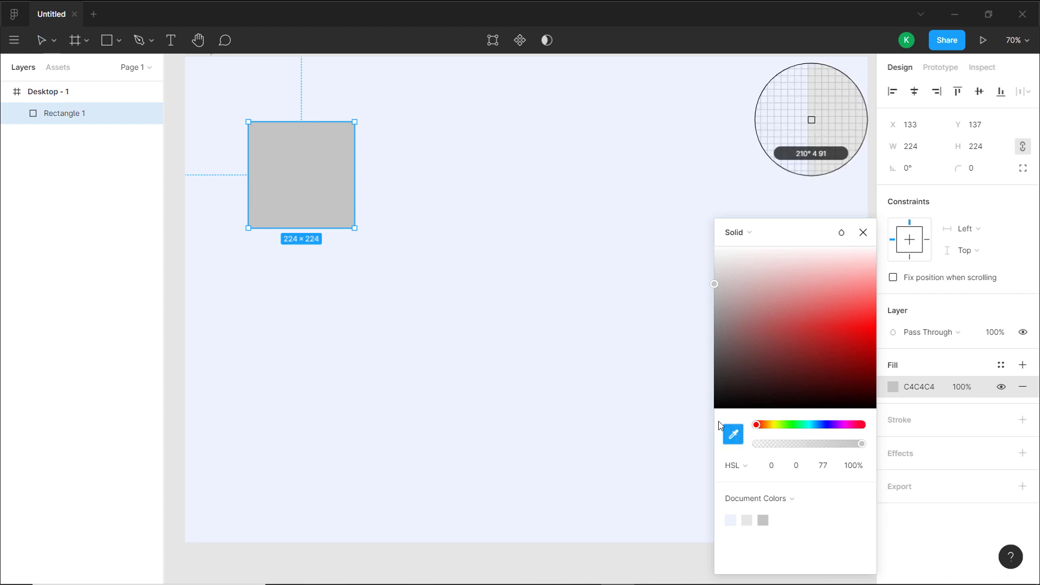
click(494, 200)
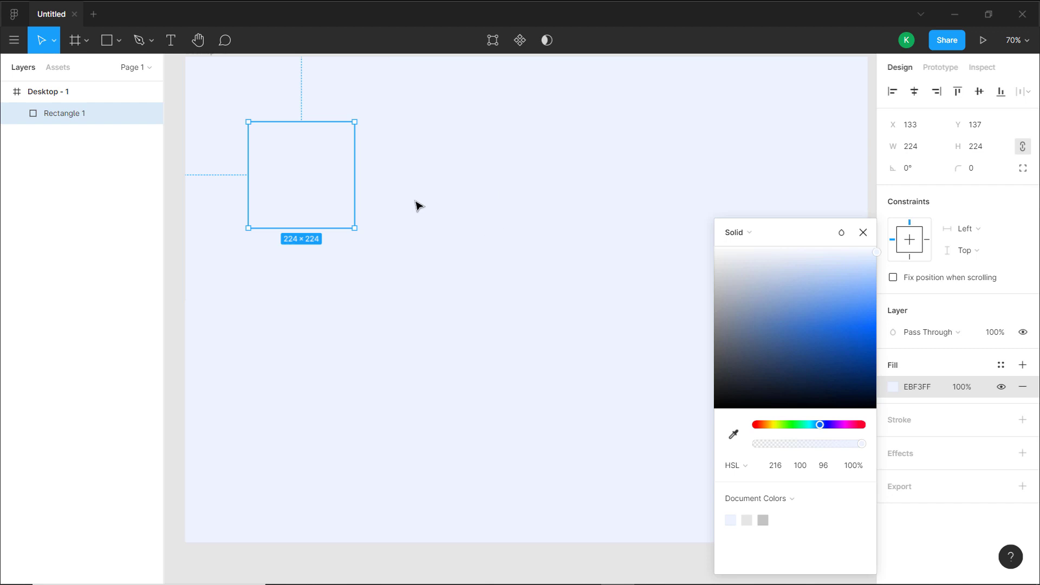
click(416, 204)
drag(368, 192, 402, 200)
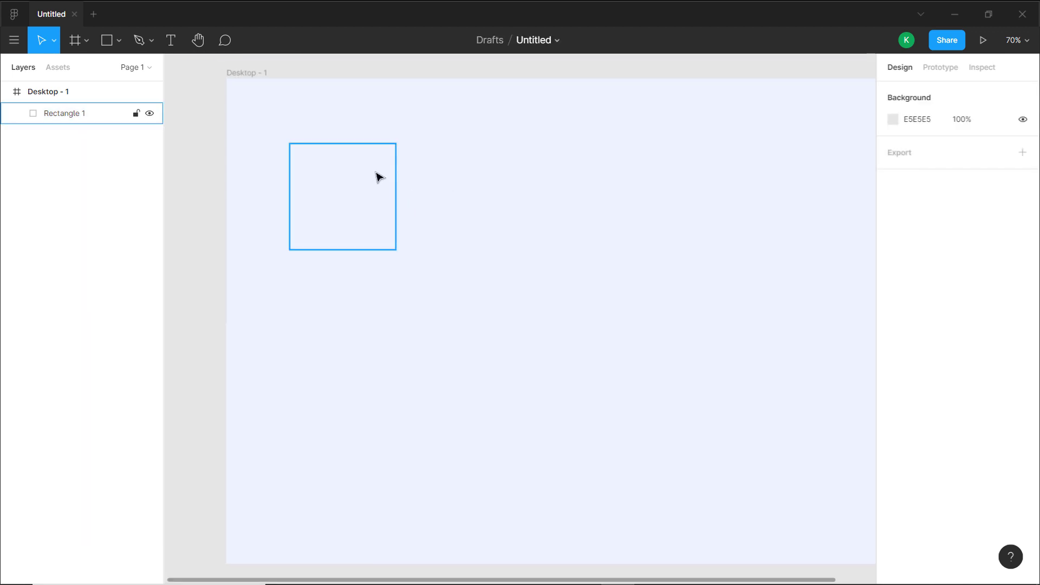
Add a drop shadow to the square with X offset 10, Y offset 10 and blur 20
click(377, 172)
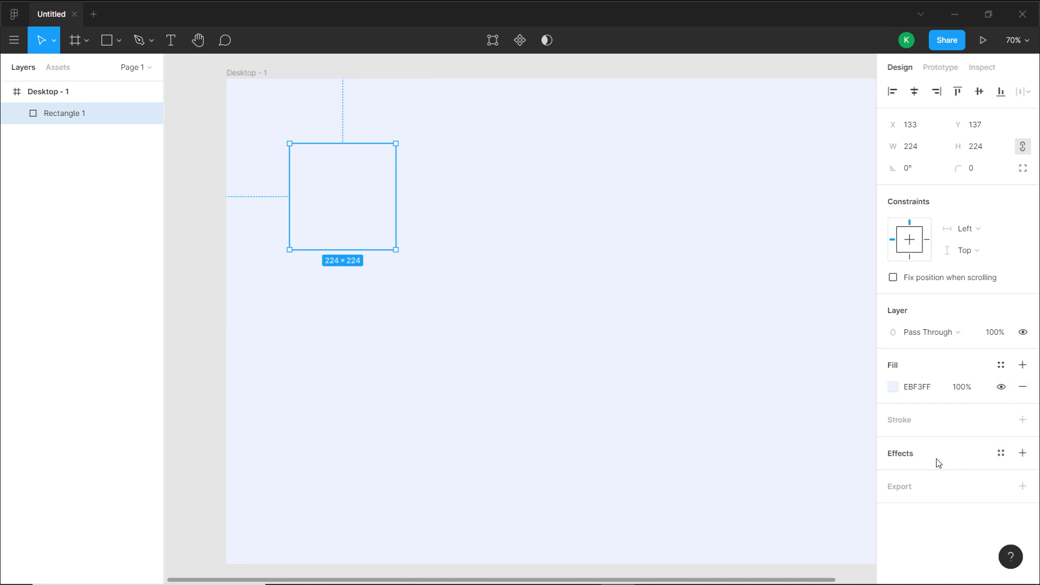
click(1022, 453)
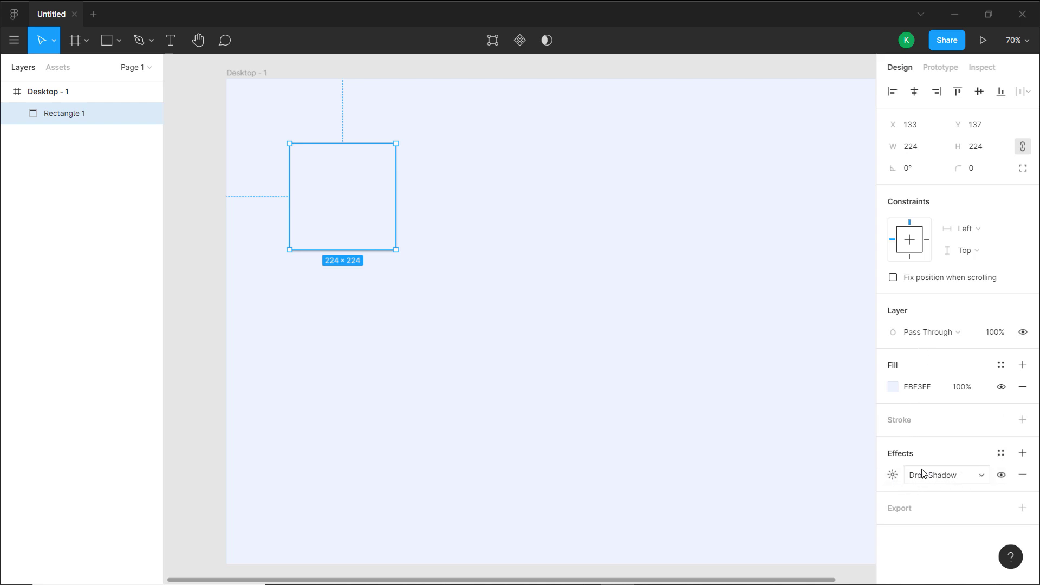
click(892, 475)
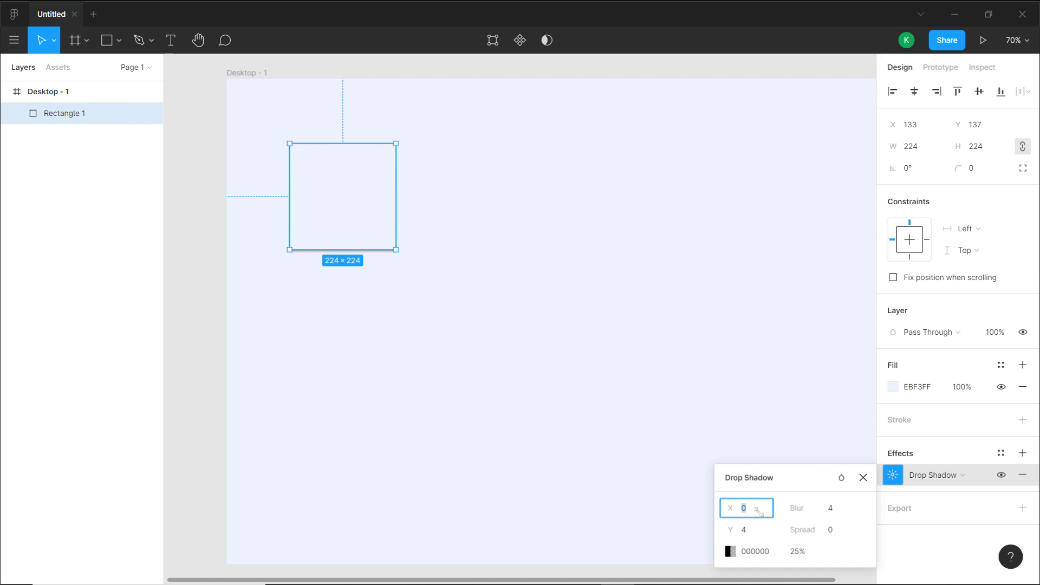
drag(760, 508, 601, 484)
key(Tab)
text(10)
key(Return)
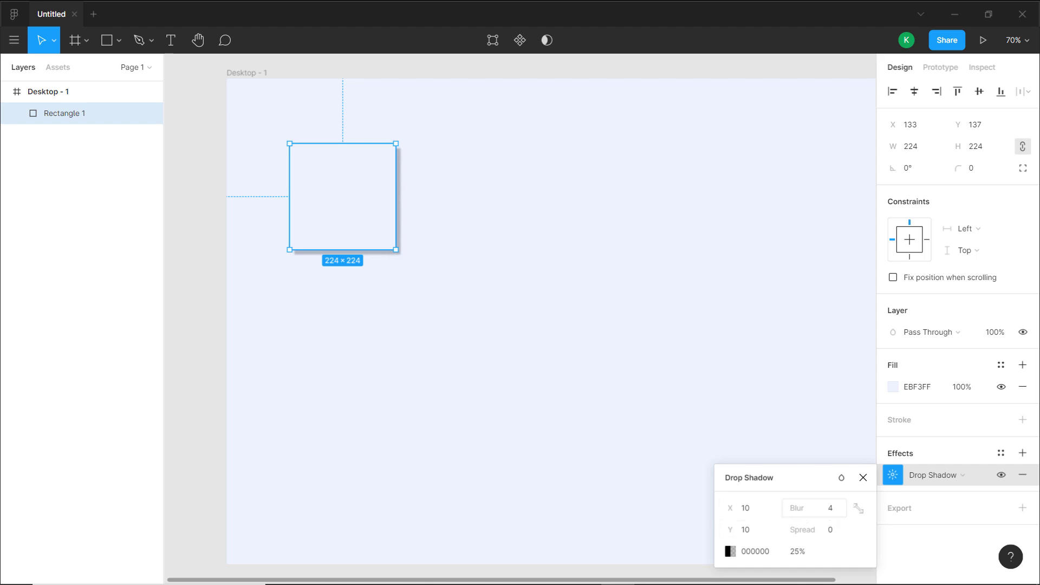
click(837, 508)
text(20)
key(Return)
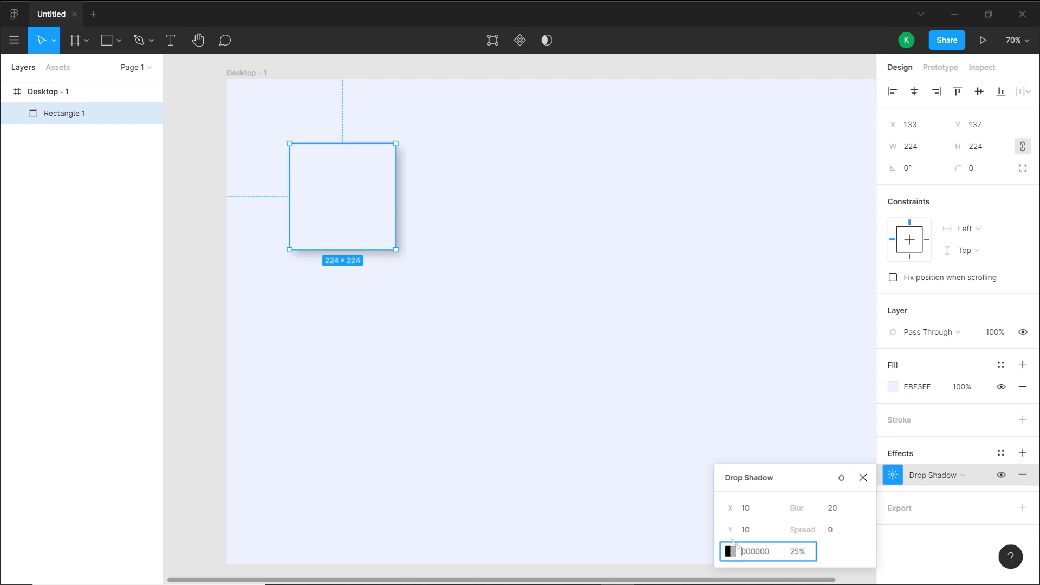
Recolour the square's drop shadow starting from the document colour EBF3FF, darkening it to about 91A5C3 at 100% opacity
click(731, 553)
click(730, 551)
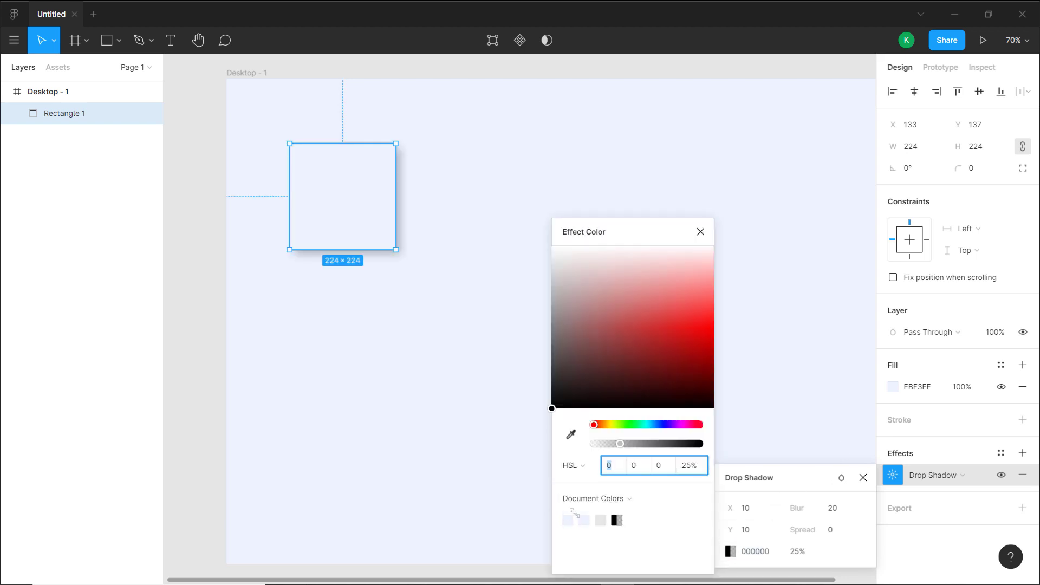
click(568, 520)
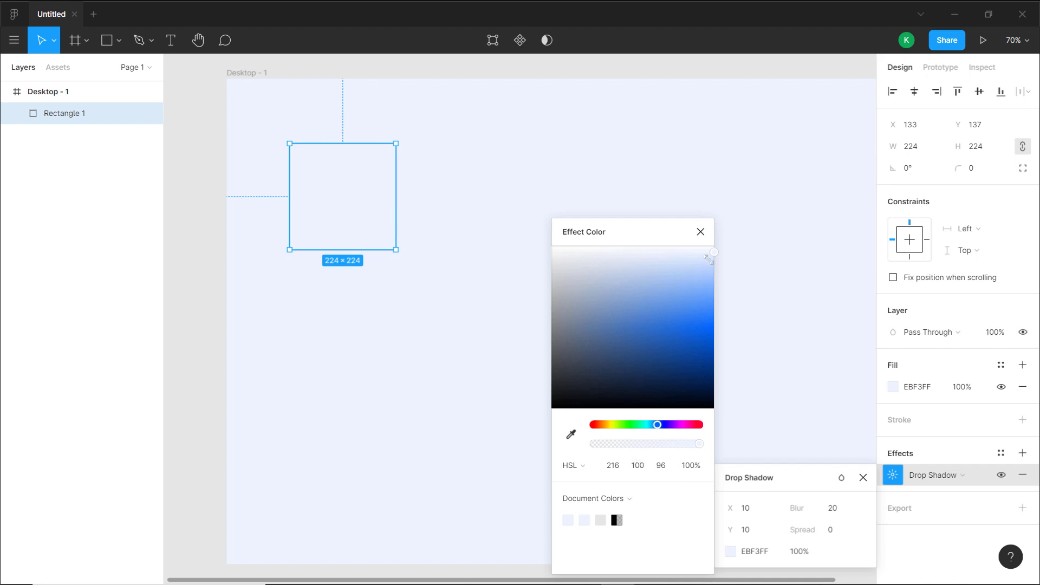
drag(713, 252, 598, 301)
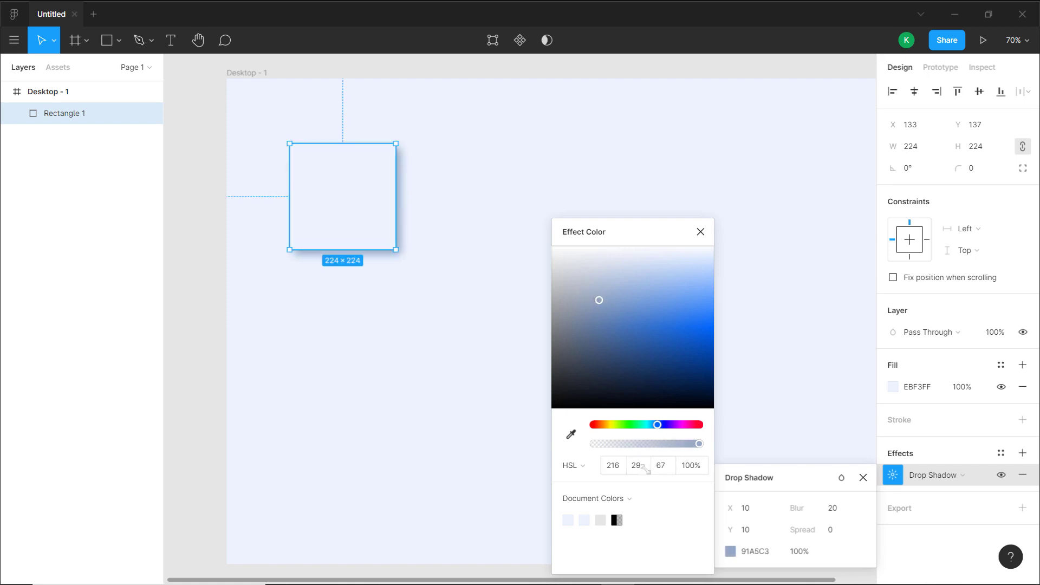
Set the shadow colour's saturation to 30 and its lightness to 60
click(644, 467)
text(30)
key(Tab)
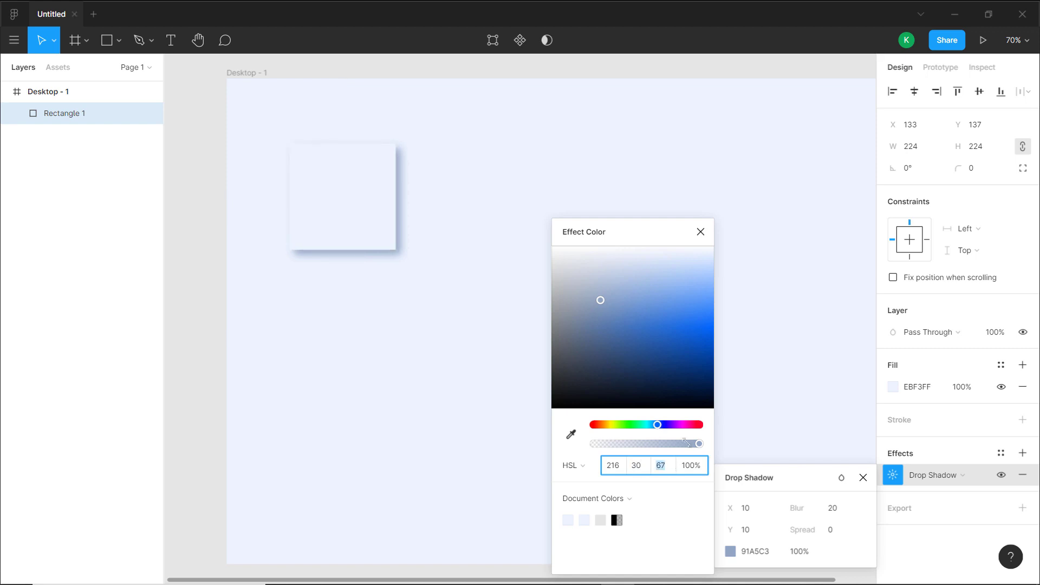
key(Return)
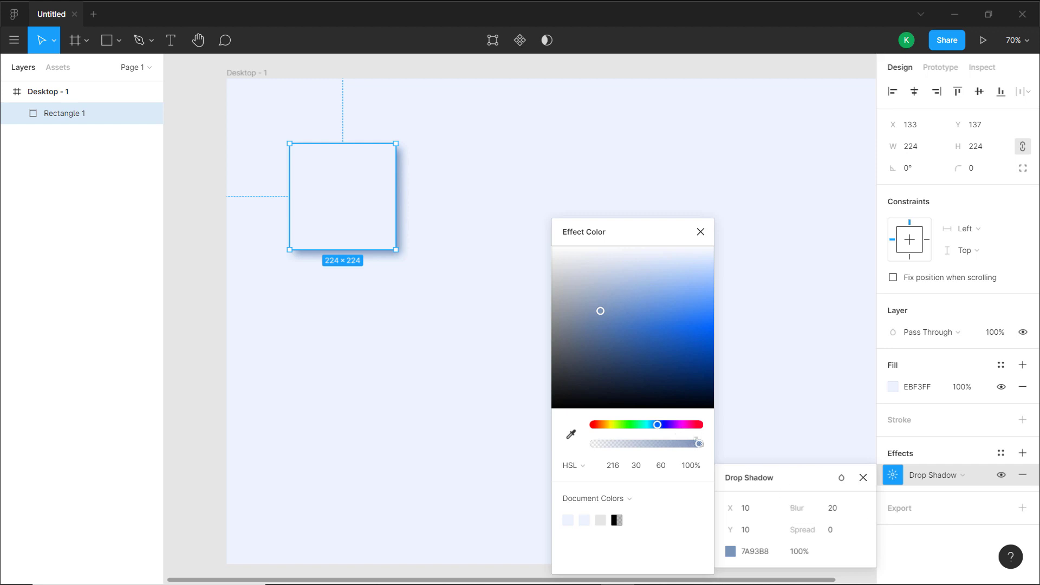
Lighten the drop shadow colour to about B4C1D5 at 100% opacity, and deselect the square
mouse_move(698, 444)
mouse_down()
mouse_move(623, 434)
mouse_move(708, 444)
mouse_up()
drag(686, 449, 742, 452)
mouse_move(595, 302)
mouse_down()
mouse_move(561, 273)
mouse_move(597, 285)
mouse_up()
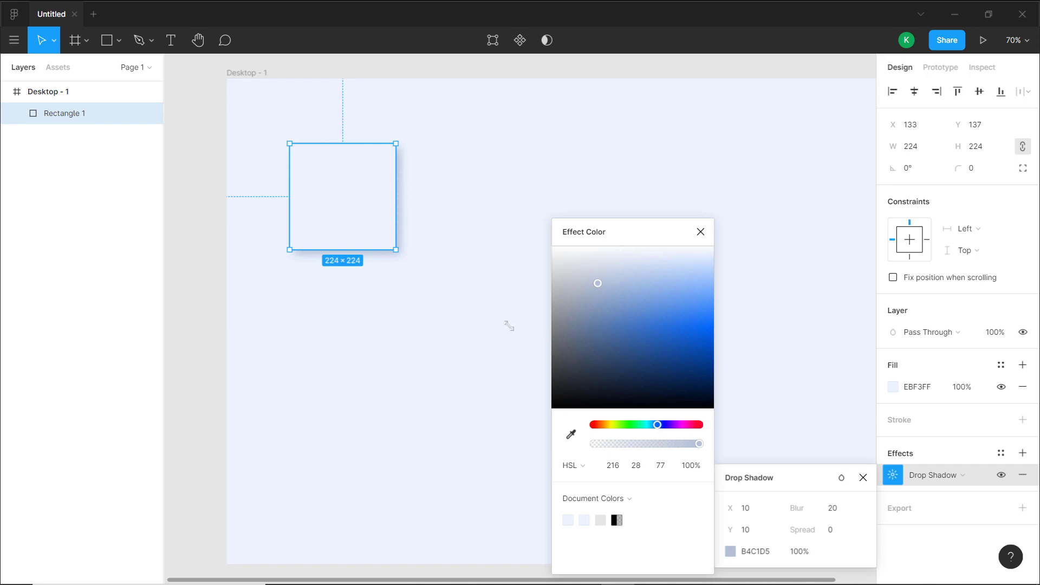
click(509, 326)
scroll(499, 255, left, 1)
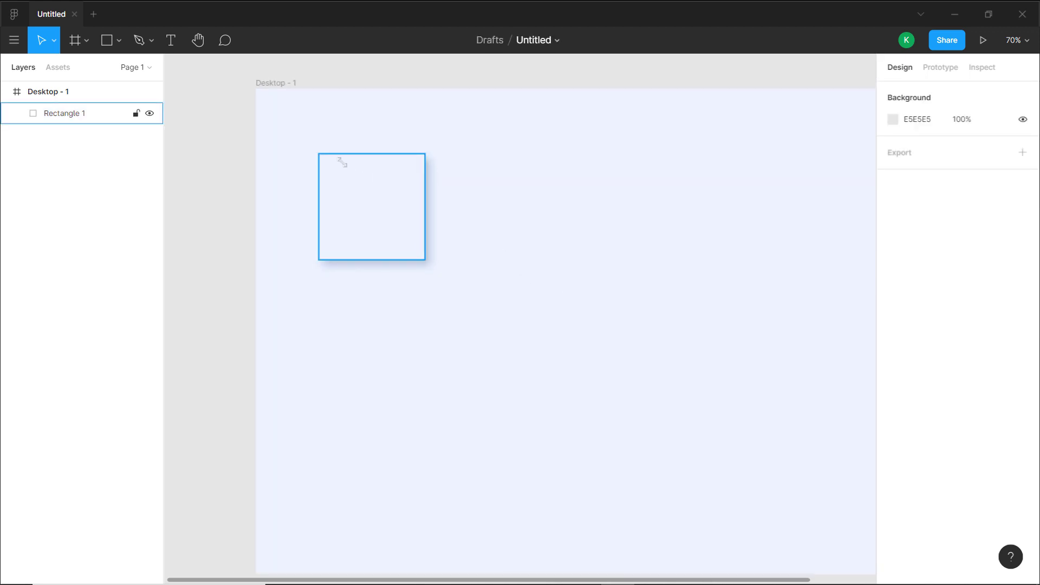
Add a second drop shadow to the square and change its colour to white, FFFFFF
click(362, 211)
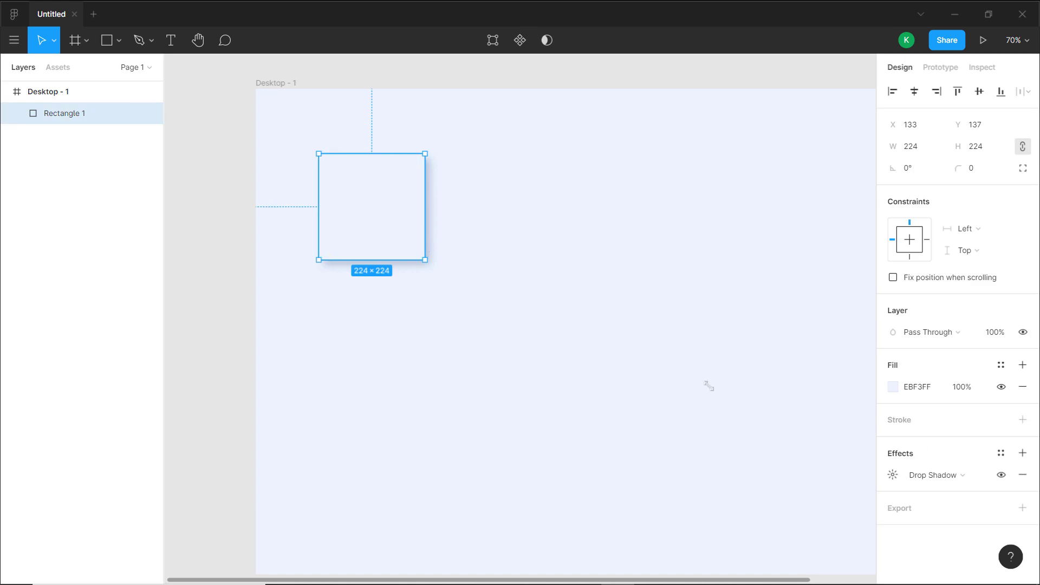
click(1022, 453)
click(933, 476)
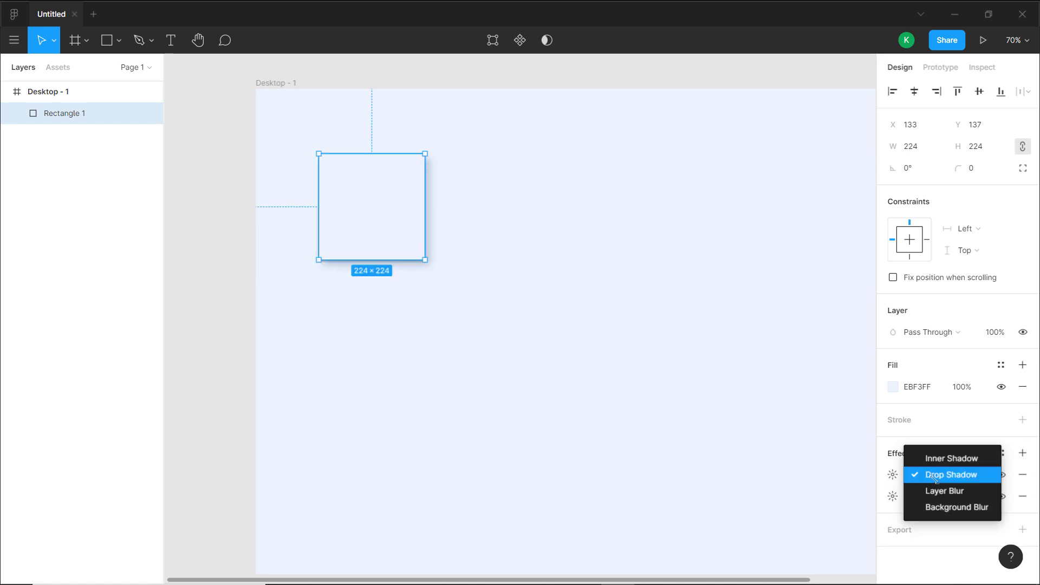
click(935, 478)
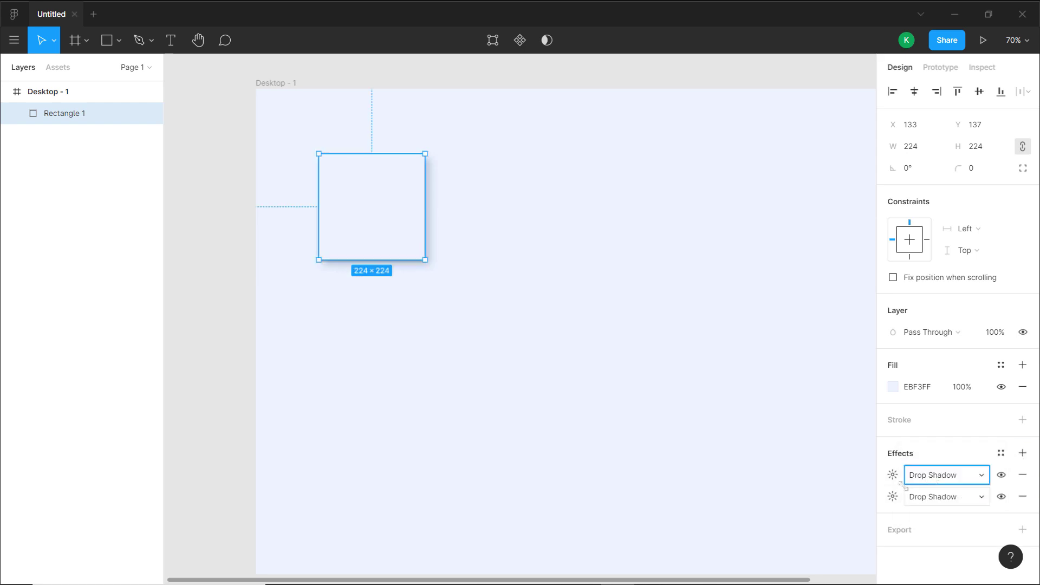
click(893, 475)
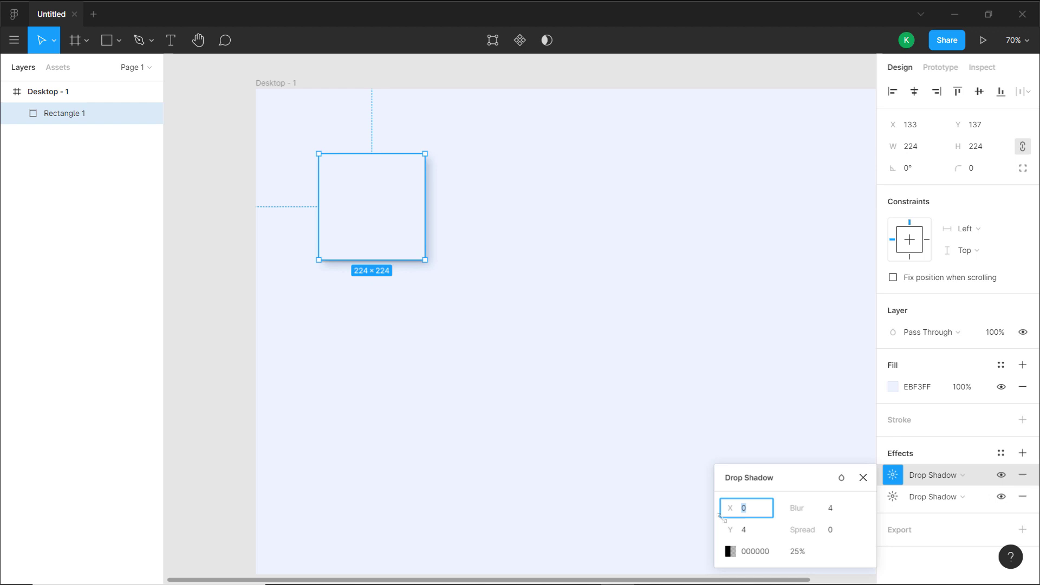
click(729, 550)
drag(675, 469, 499, 230)
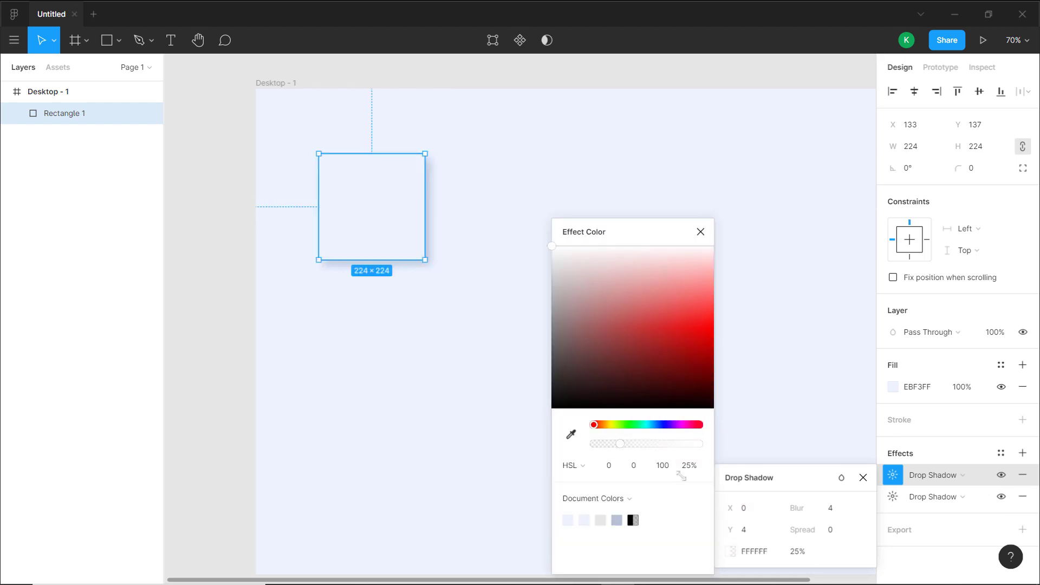
Set the white shadow's X and Y offsets to 10
click(753, 509)
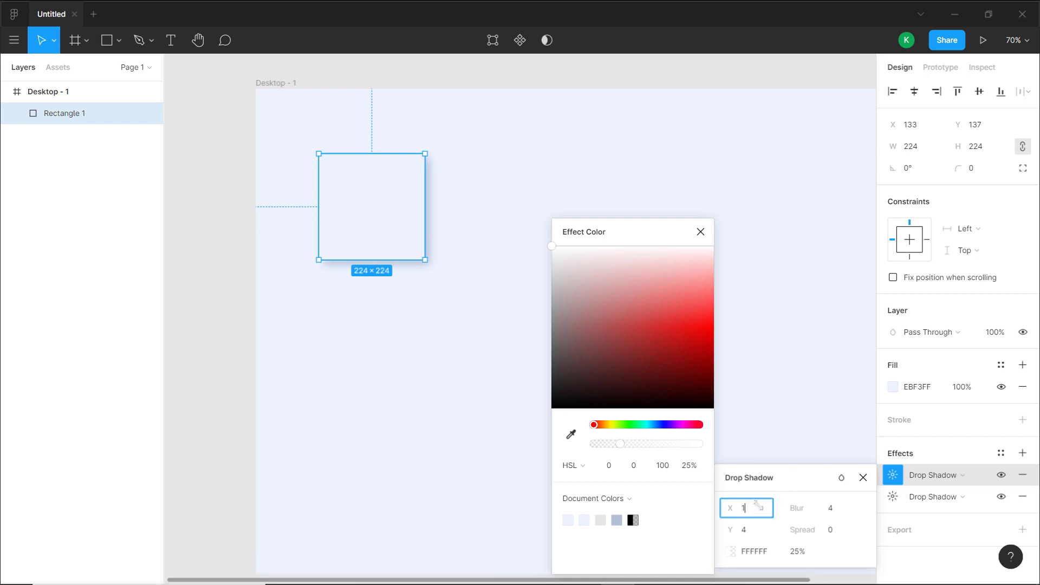
text(10)
key(Tab)
text(10)
key(Return)
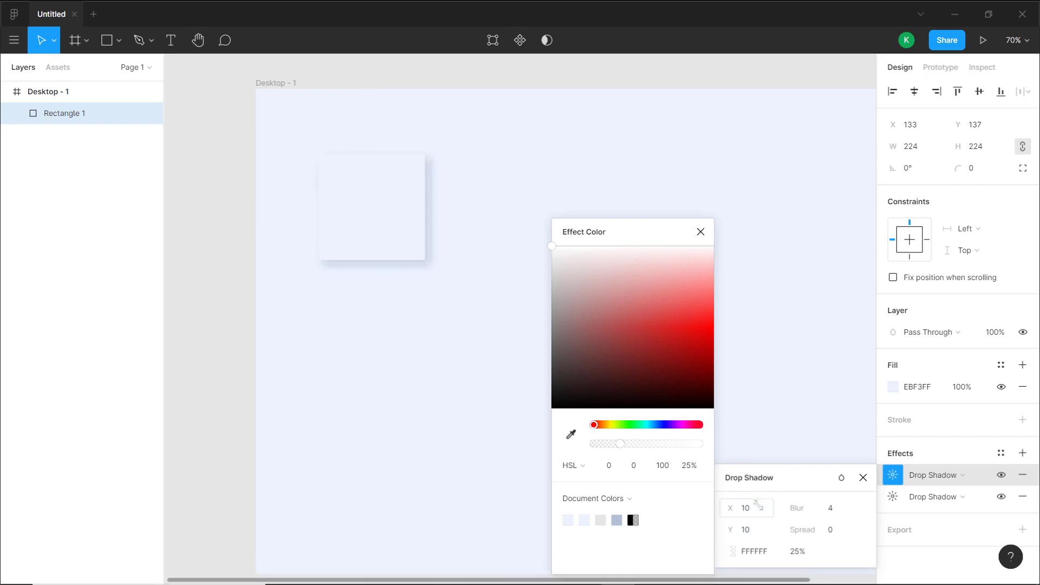
Give the white shadow an X offset of -10, a Y offset of -10 and a blur of 20
click(750, 509)
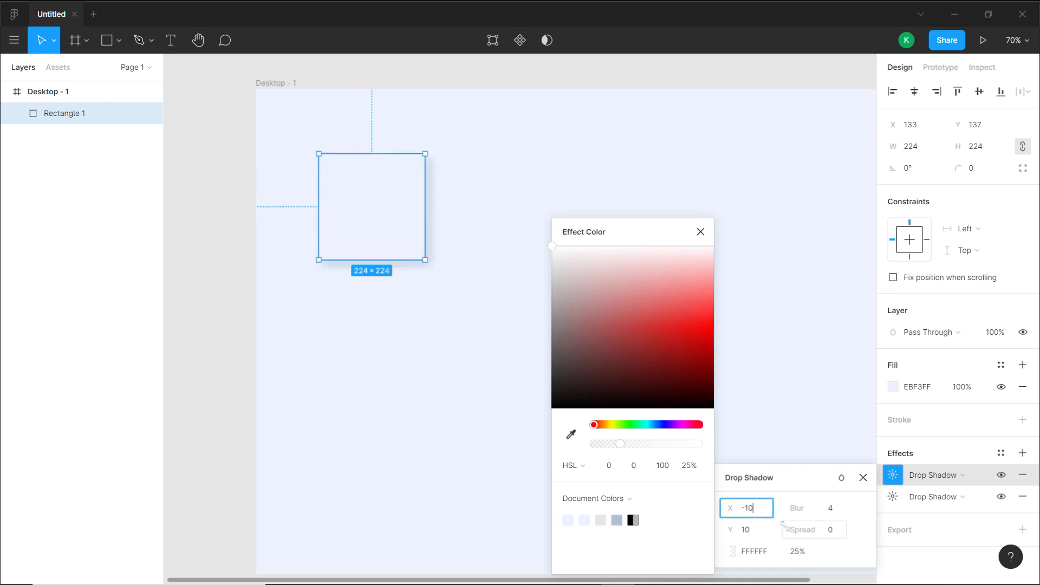
text(-10)
key(Tab)
text(-10)
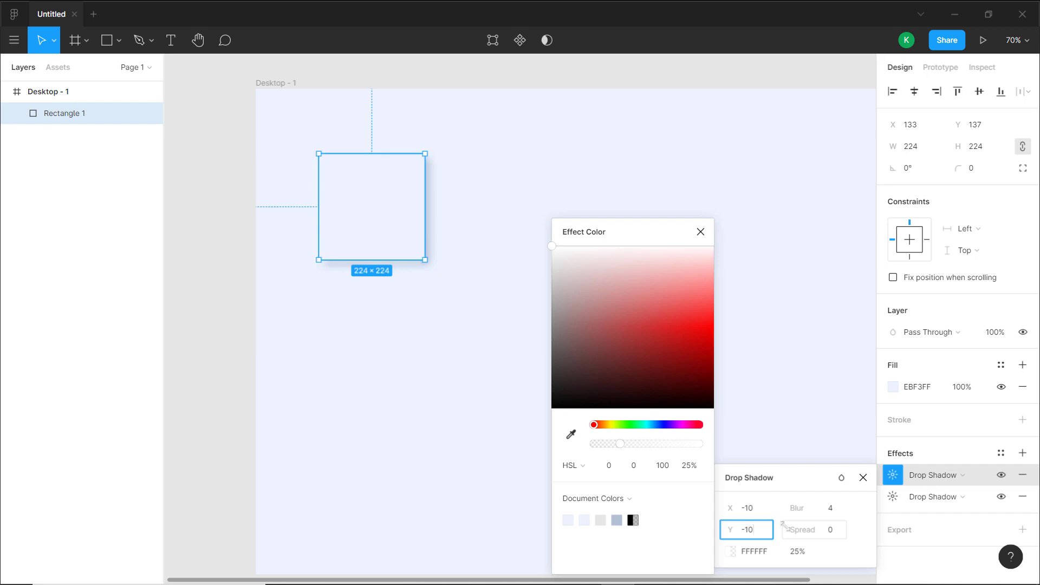
click(831, 509)
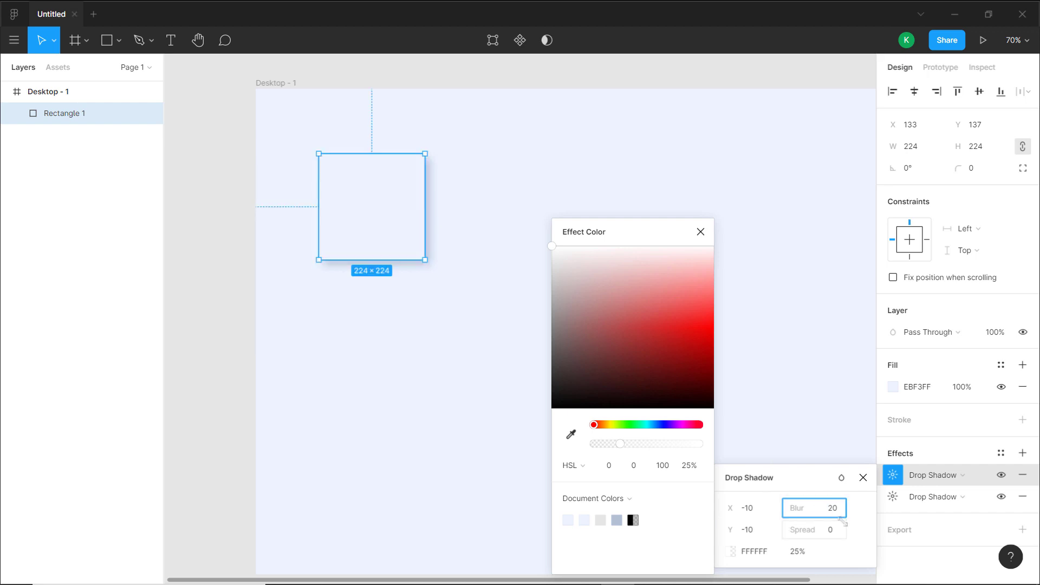
key(Return)
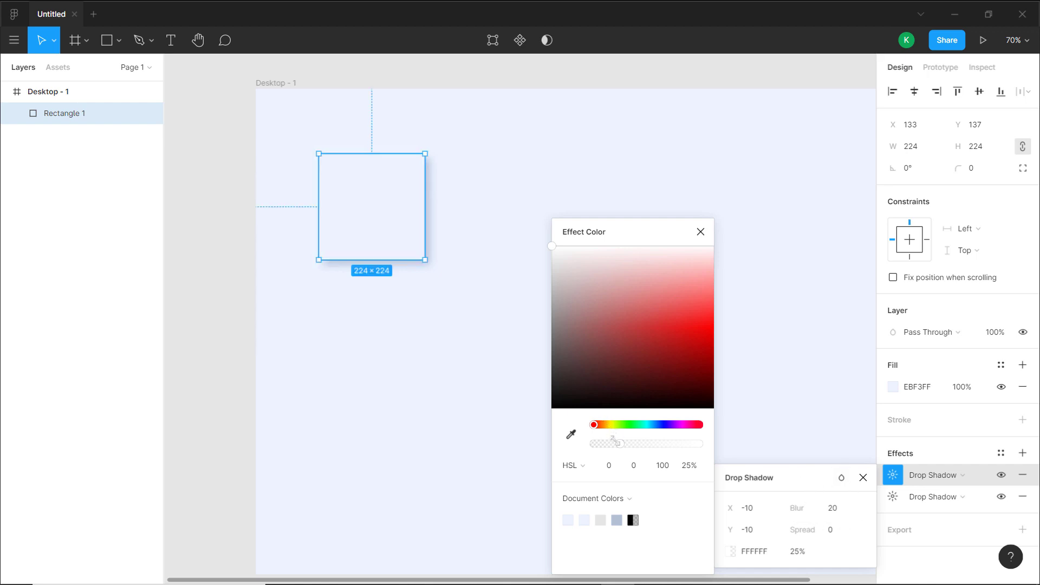
Raise the white shadow's opacity to full and deselect the square
drag(619, 444, 704, 444)
click(782, 380)
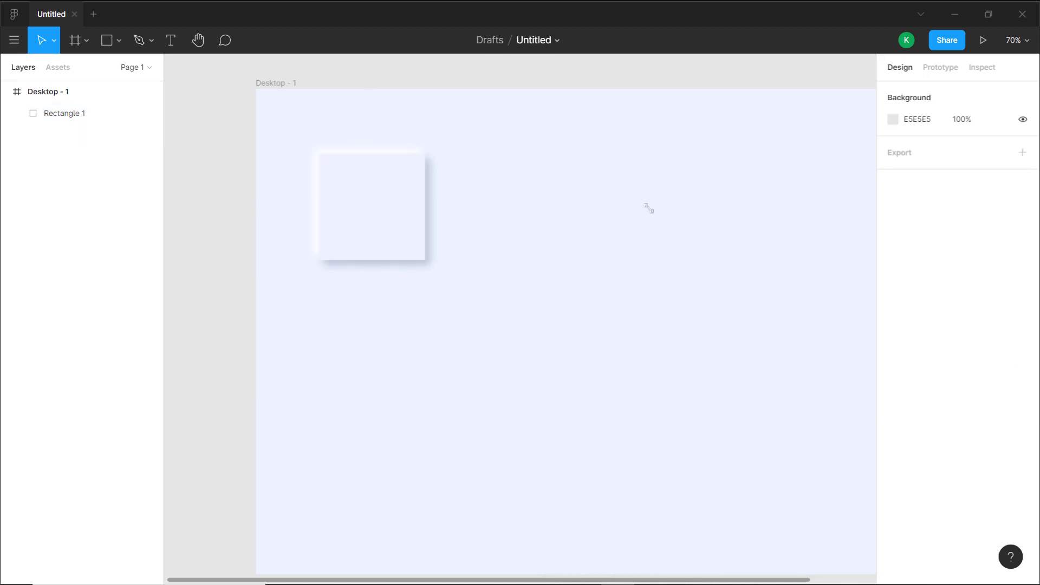
drag(635, 229, 571, 215)
scroll(378, 290, right, 3)
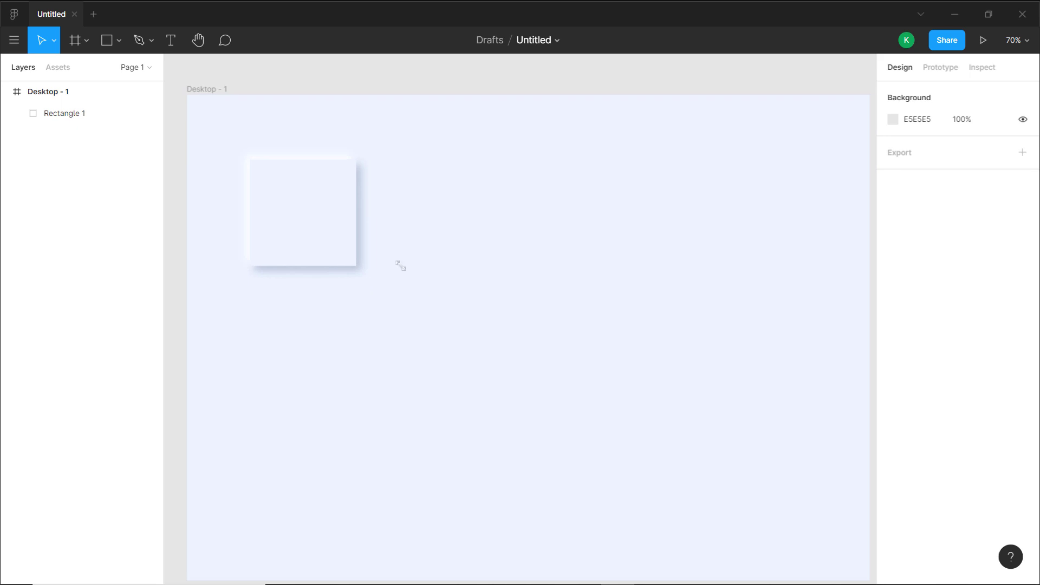
scroll(385, 206, left, 2)
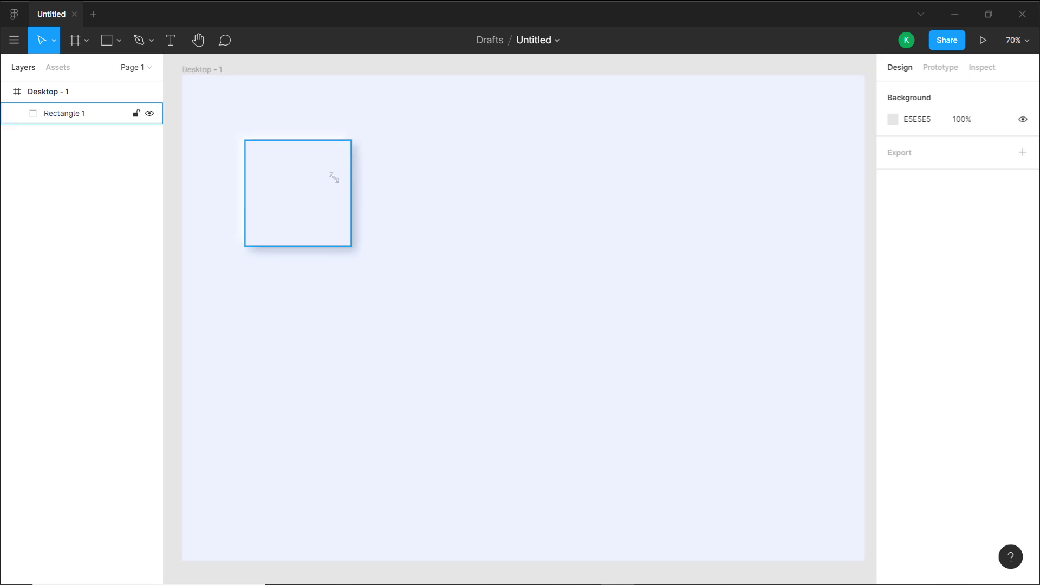
Move the square slightly to X 157, Y 131 in the frame and deselect it
drag(334, 178, 346, 176)
scroll(391, 179, up, 2)
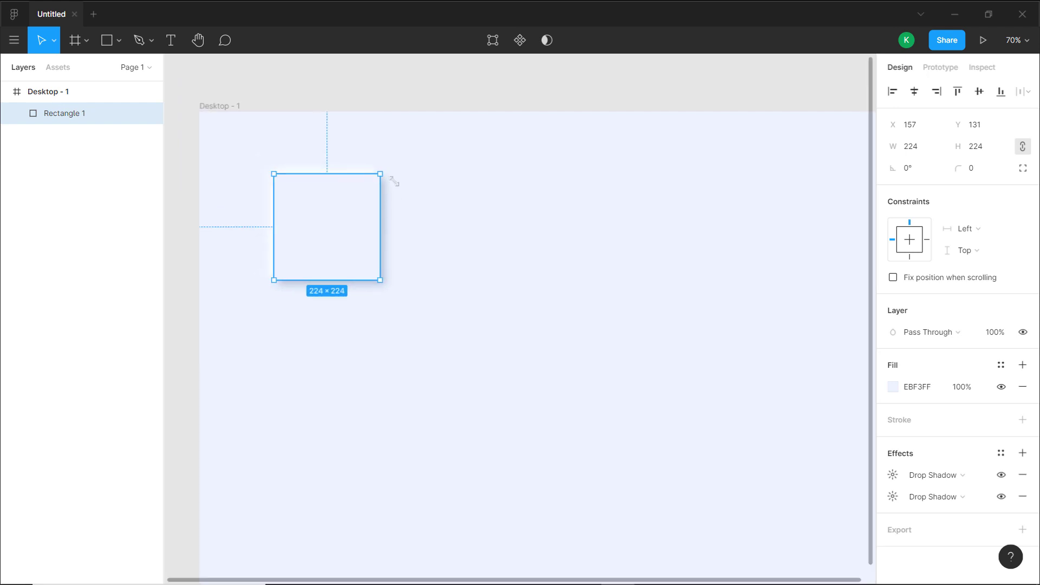
click(477, 203)
scroll(393, 245, down, 2)
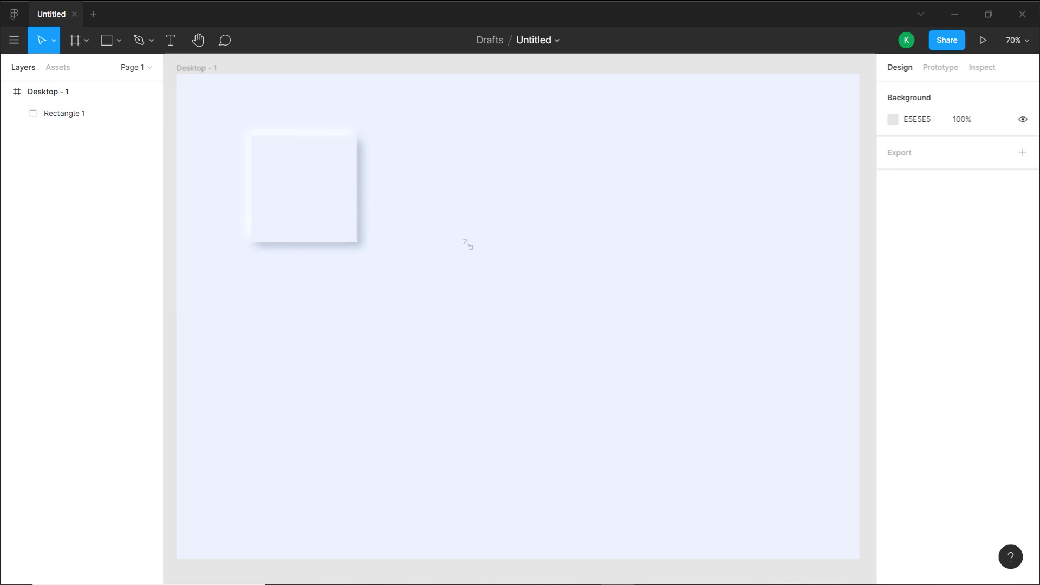
Turn the square into a component and place two instances beside it in the same row, at X 457 and X 737
click(340, 192)
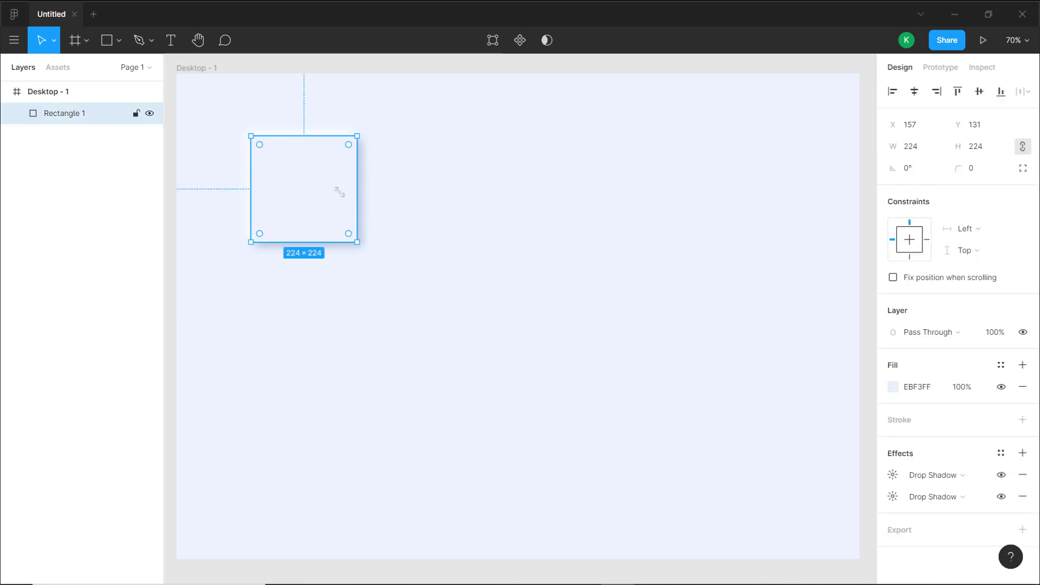
click(520, 40)
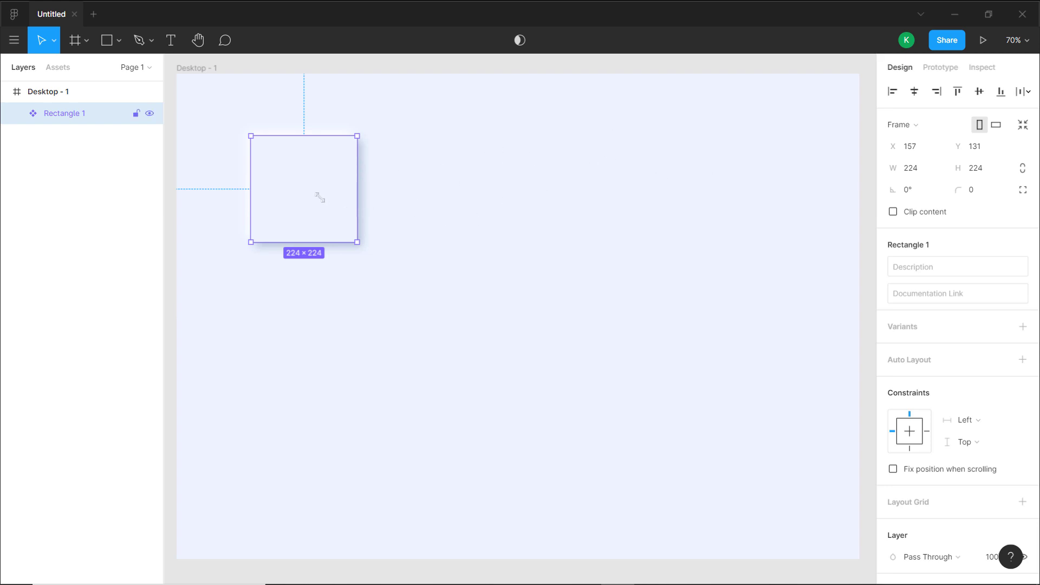
drag(278, 189, 410, 183)
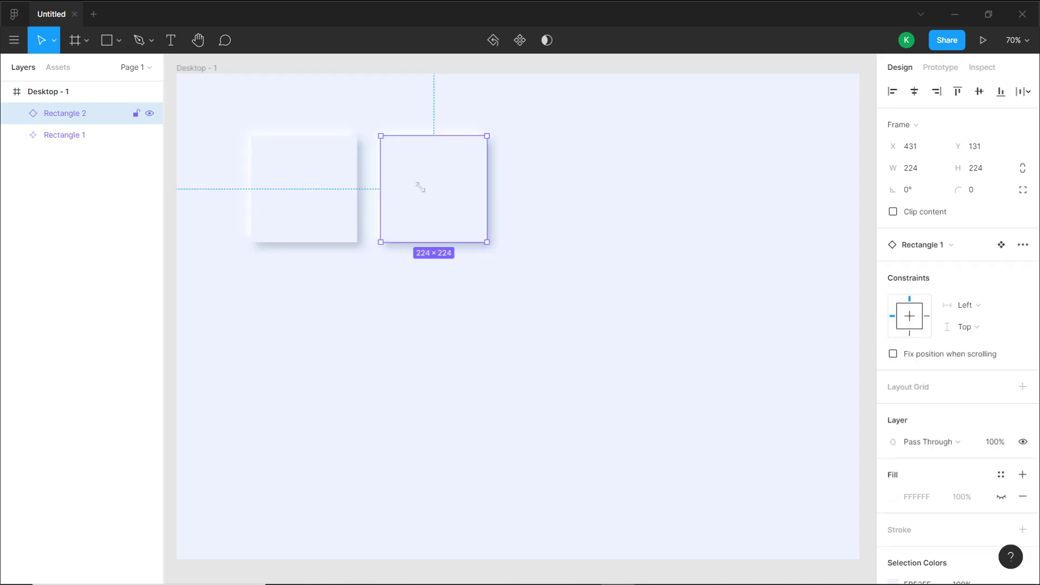
drag(417, 187, 562, 177)
click(685, 203)
scroll(531, 195, down, 1)
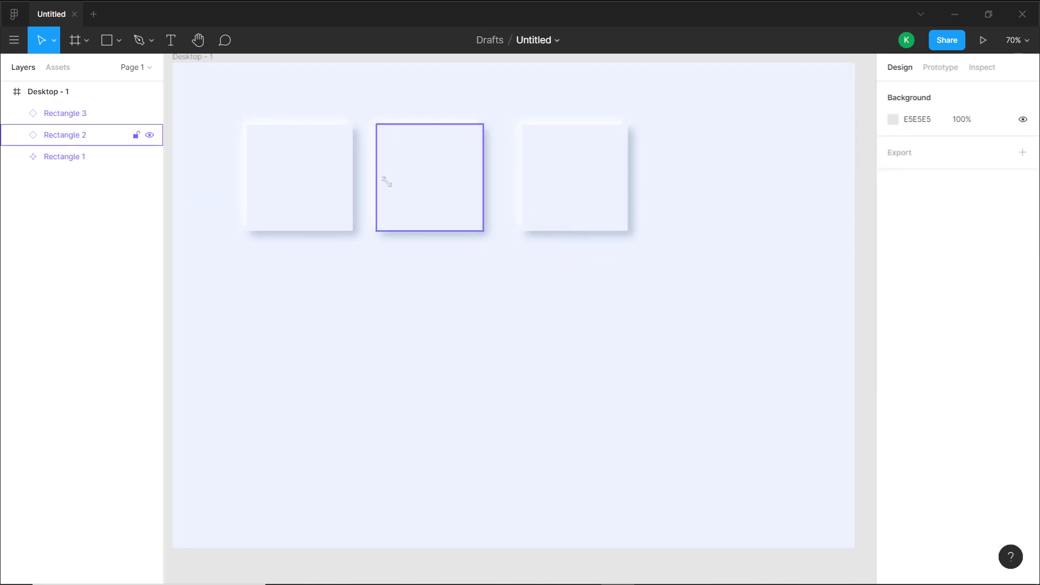
drag(386, 179, 401, 179)
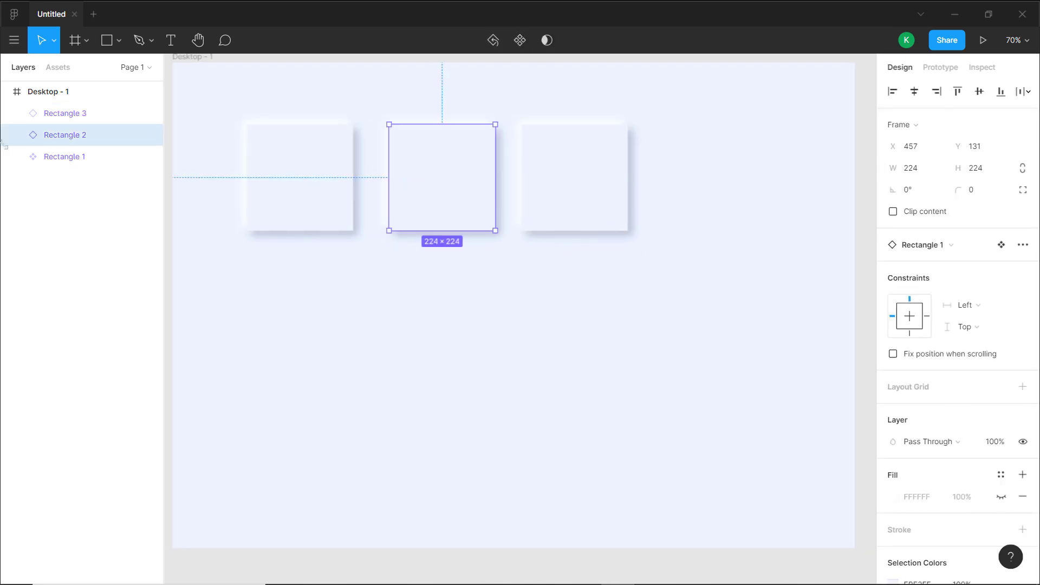
Examine the layers of the main component and its two instances one by one
click(32, 156)
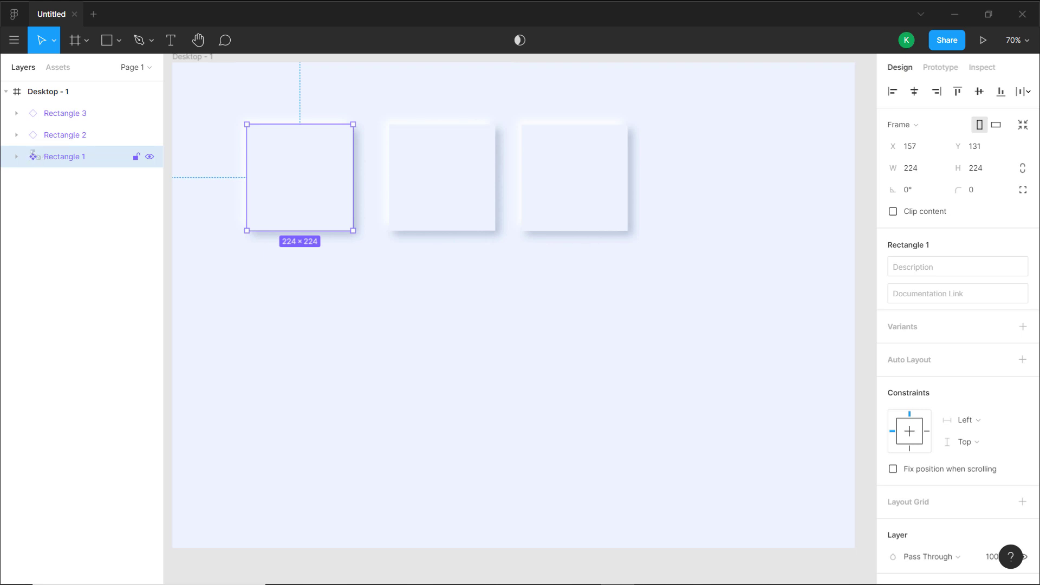
drag(232, 107, 363, 223)
click(33, 134)
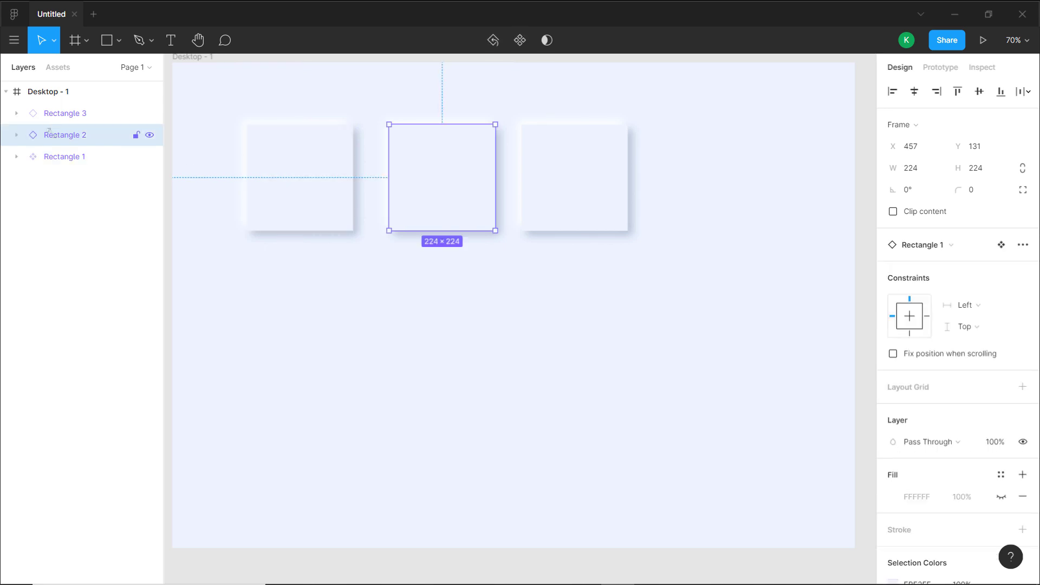
click(29, 119)
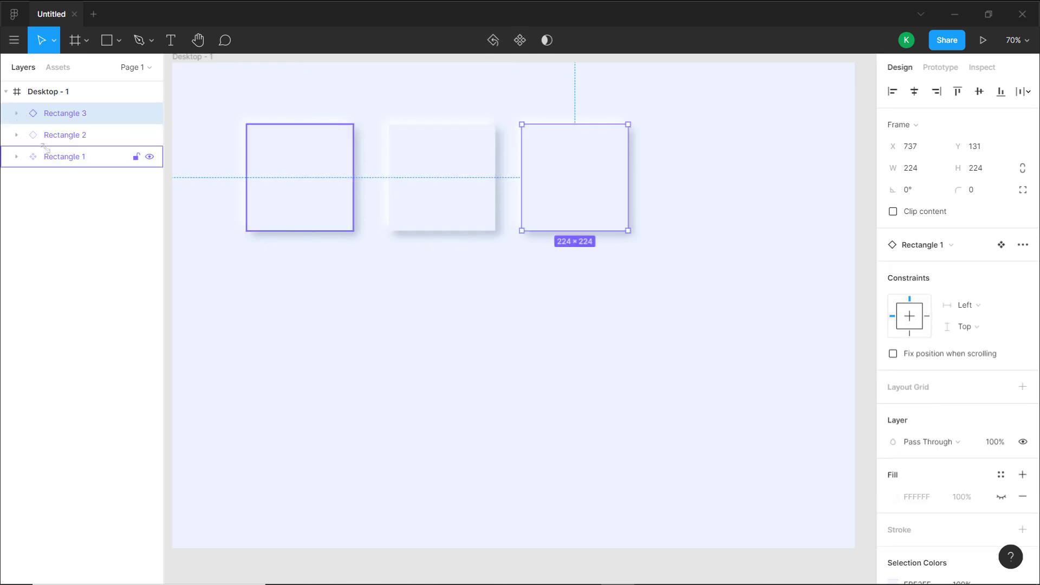
click(504, 274)
scroll(420, 237, up, 1)
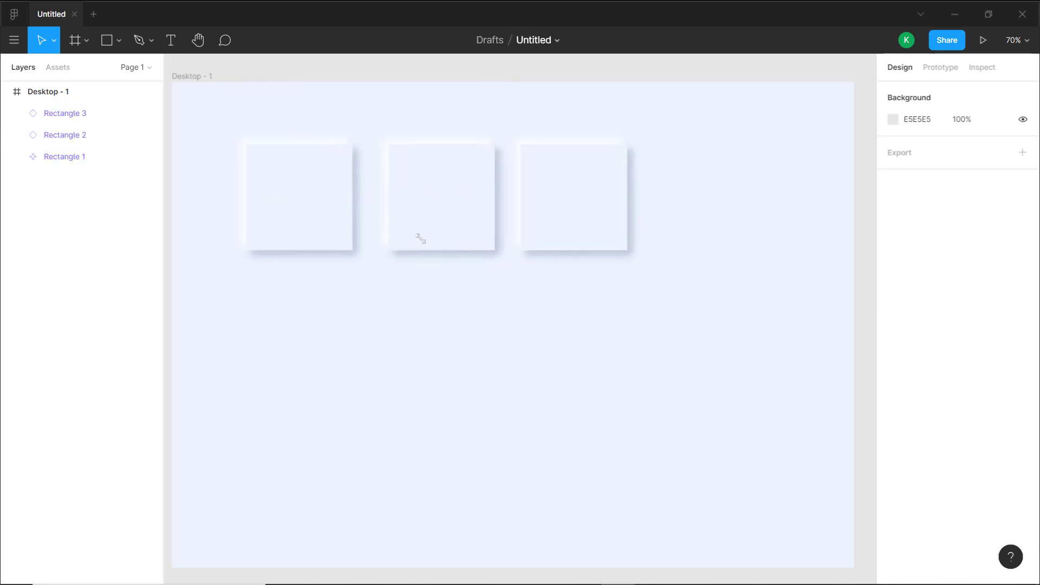
Round the corners of the rectangle inside the middle instance to a radius of 32
click(422, 233)
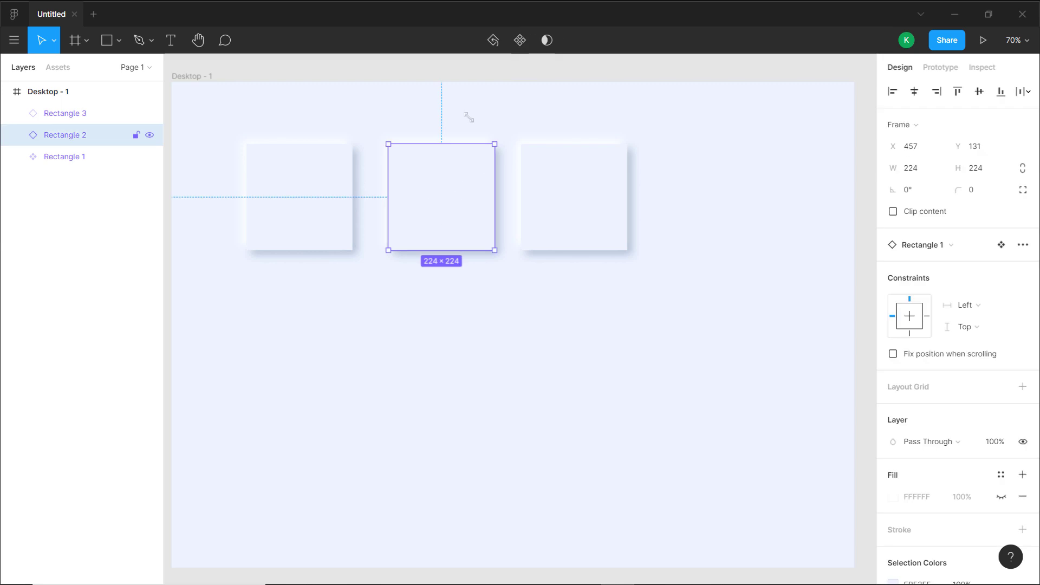
double_click(417, 185)
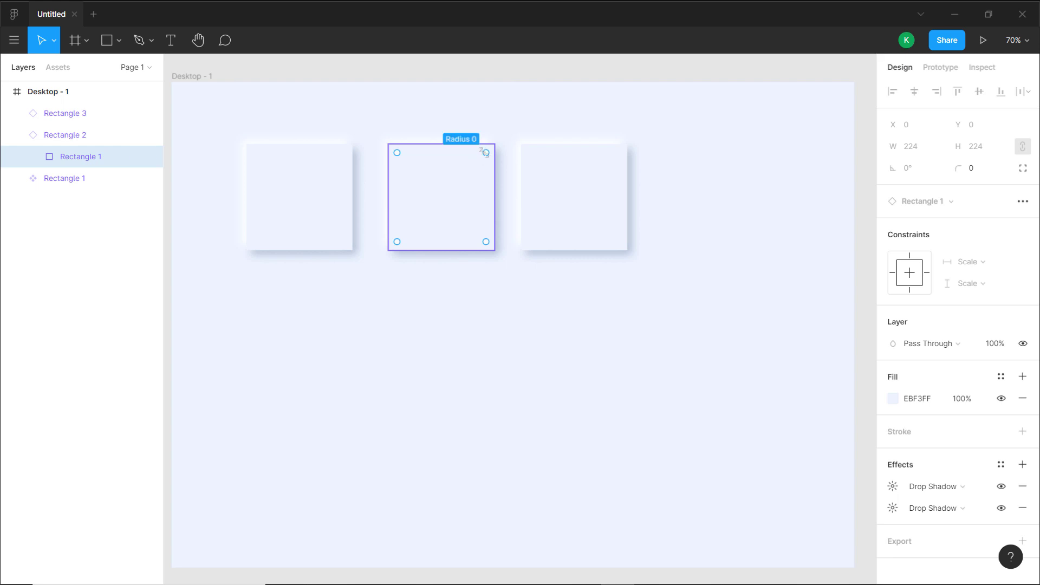
drag(486, 153, 488, 163)
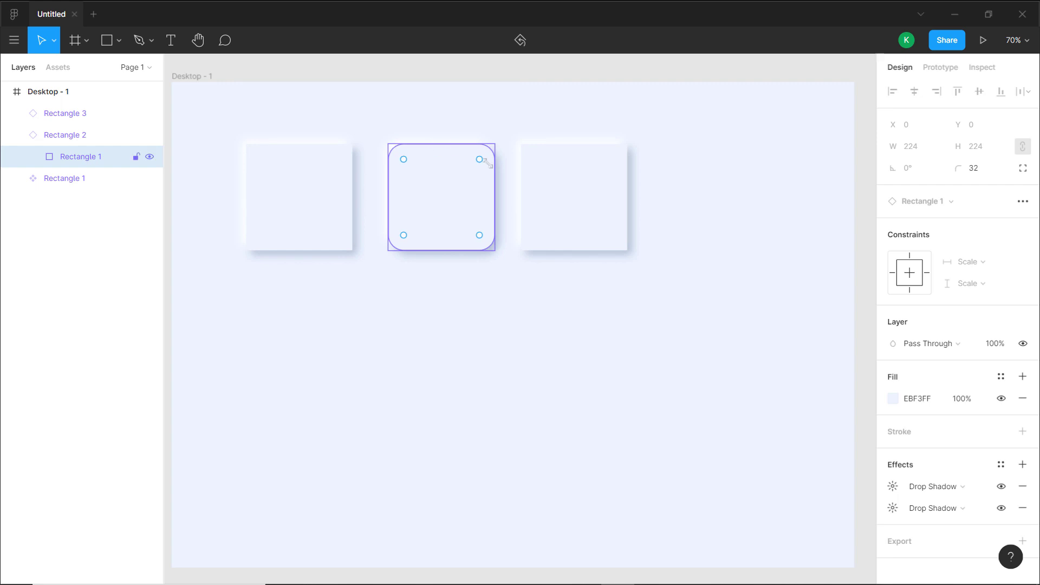
Round the corners of the rectangle inside the third instance to a radius of 112, making it a circle, and deselect it
click(974, 169)
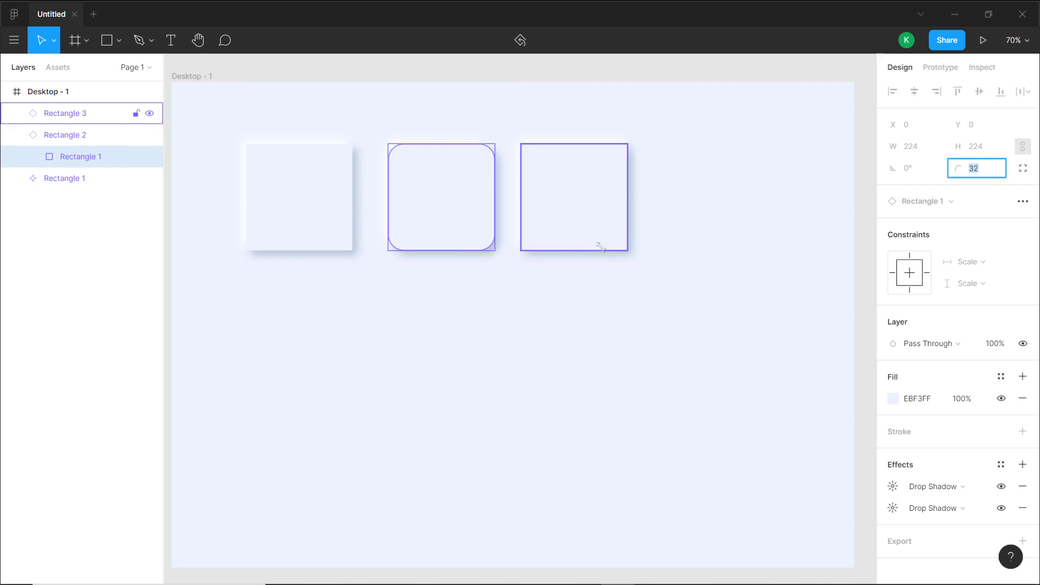
click(599, 216)
double_click(616, 170)
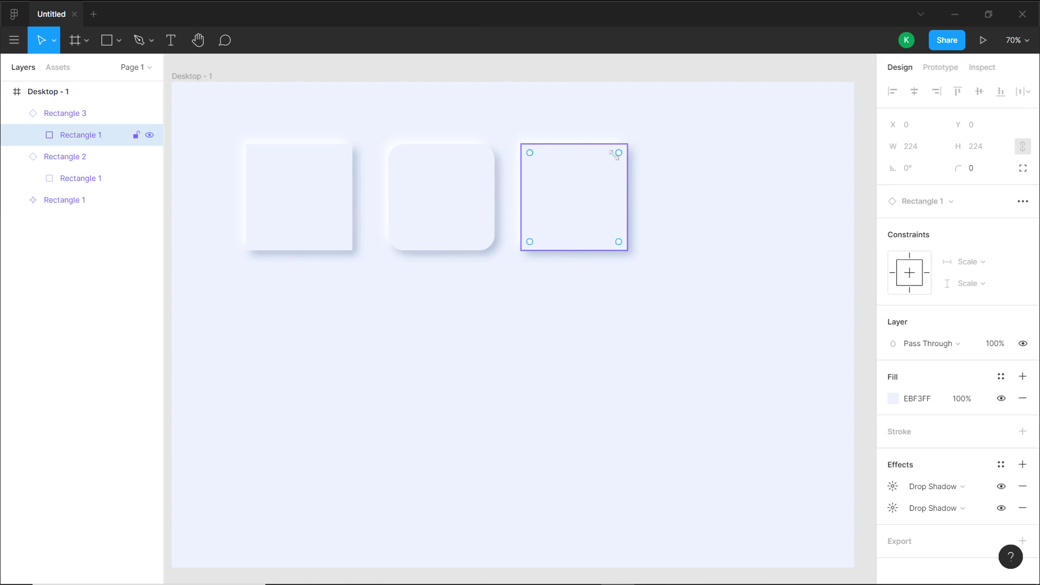
drag(618, 154, 564, 223)
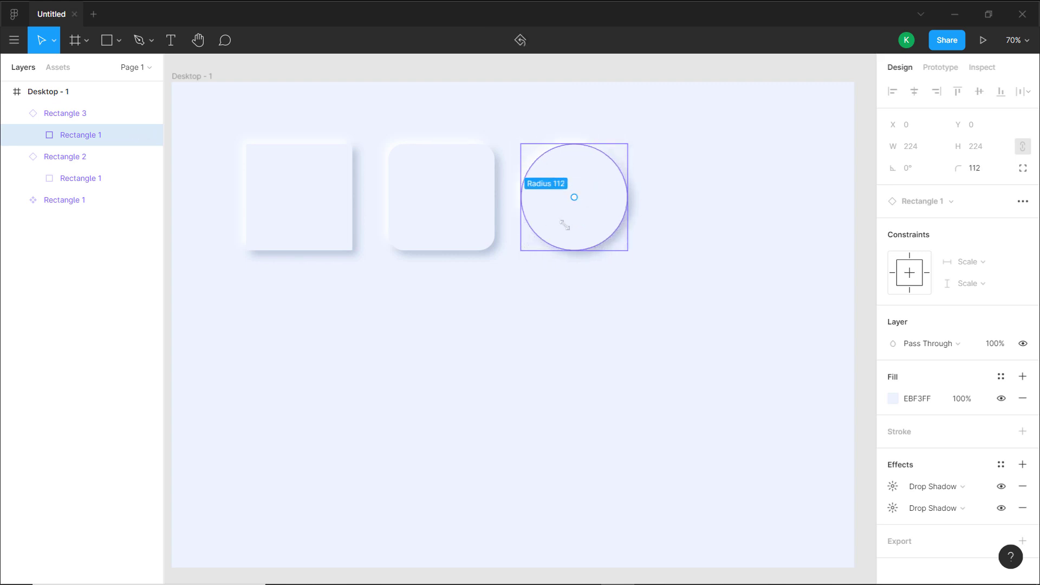
click(591, 302)
scroll(591, 301, left, 2)
click(612, 222)
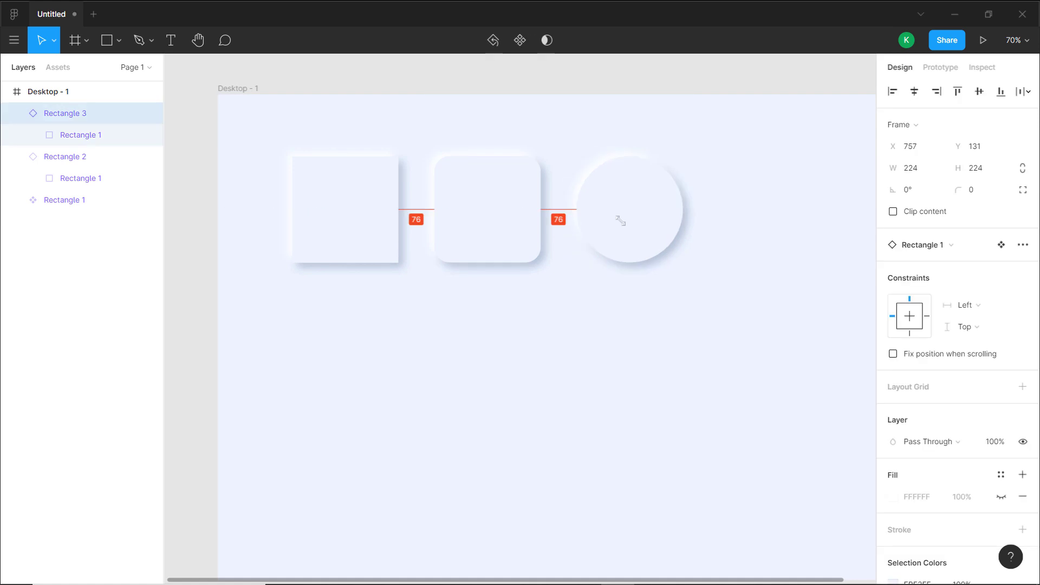
click(627, 321)
scroll(627, 321, right, 5)
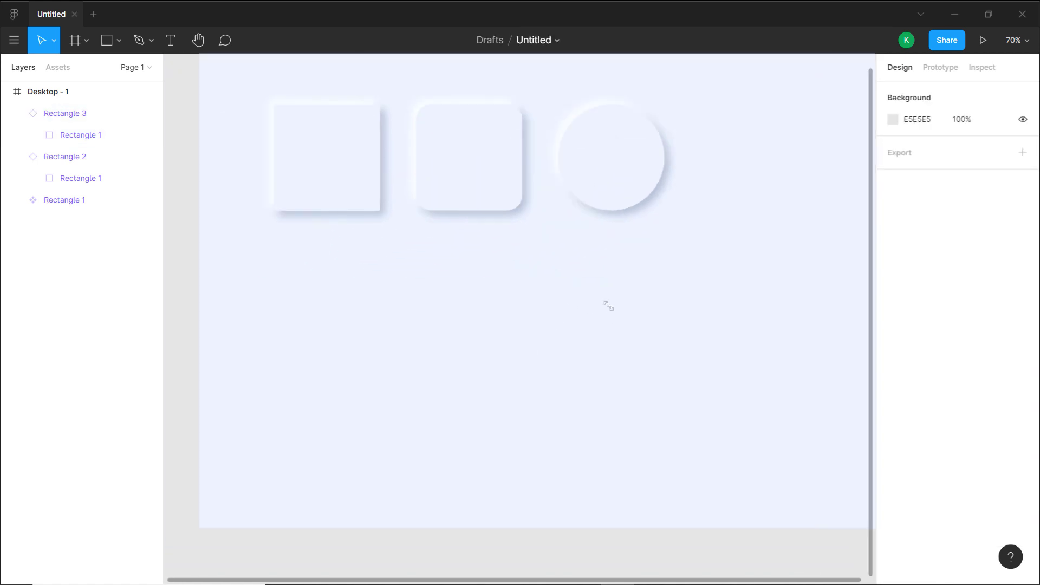
scroll(608, 304, left, 4)
scroll(608, 304, down, 2)
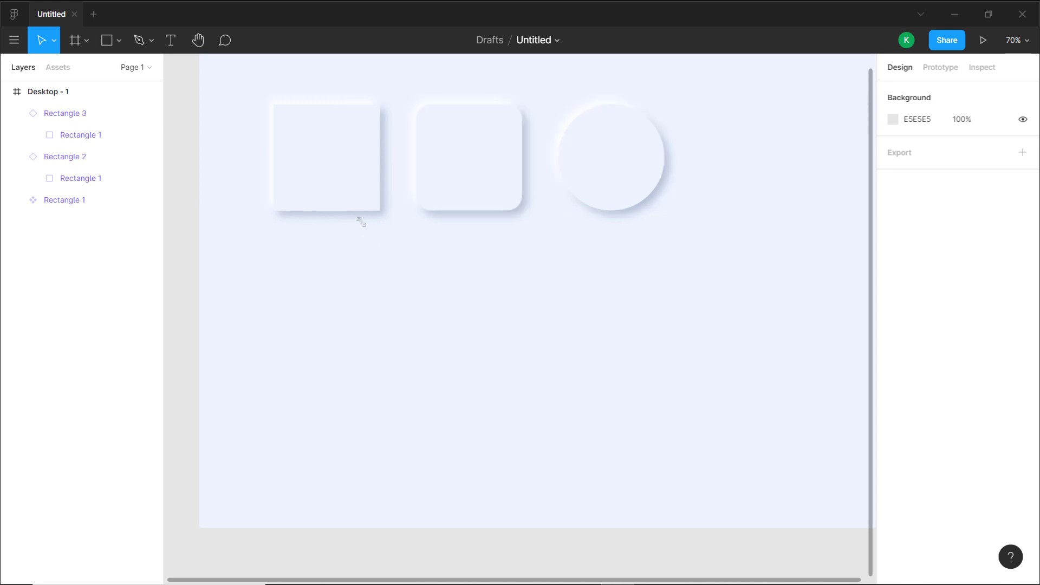
Set the white drop shadow of the main component's rectangle to X -12, Y -12 and blur 24
double_click(347, 174)
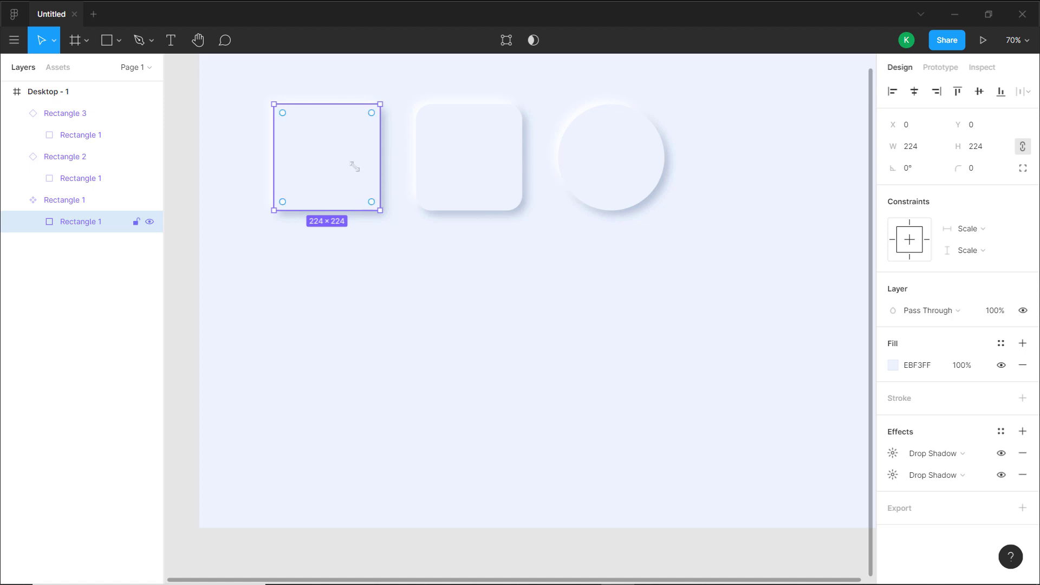
click(892, 452)
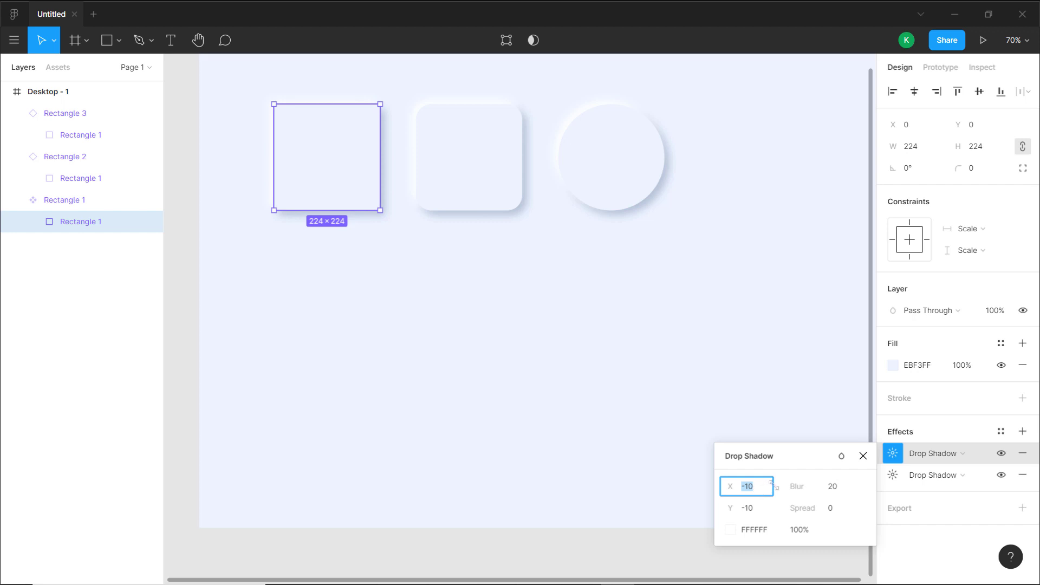
text(-)
key(Tab)
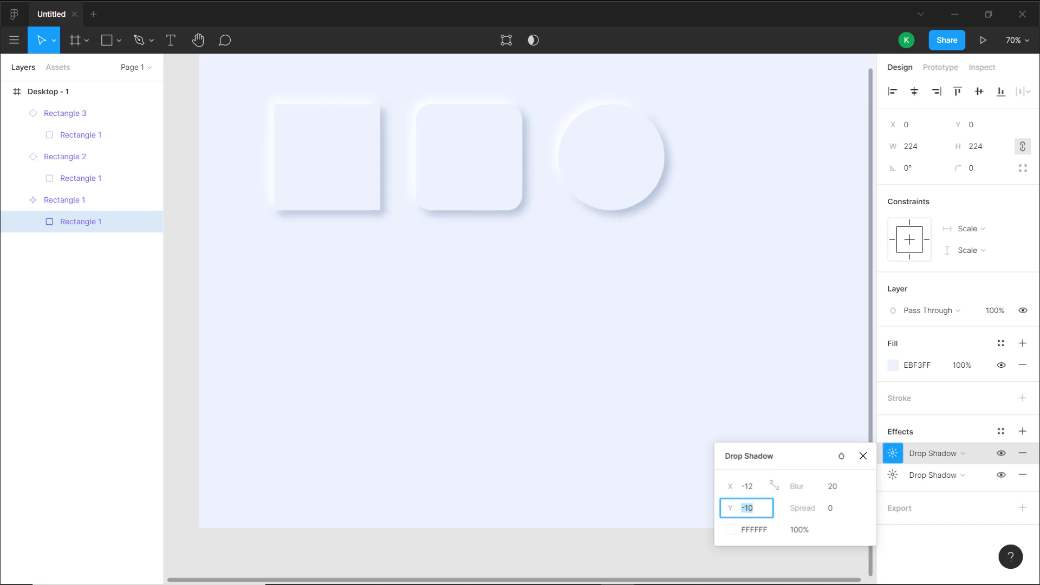
text(-12)
key(Return)
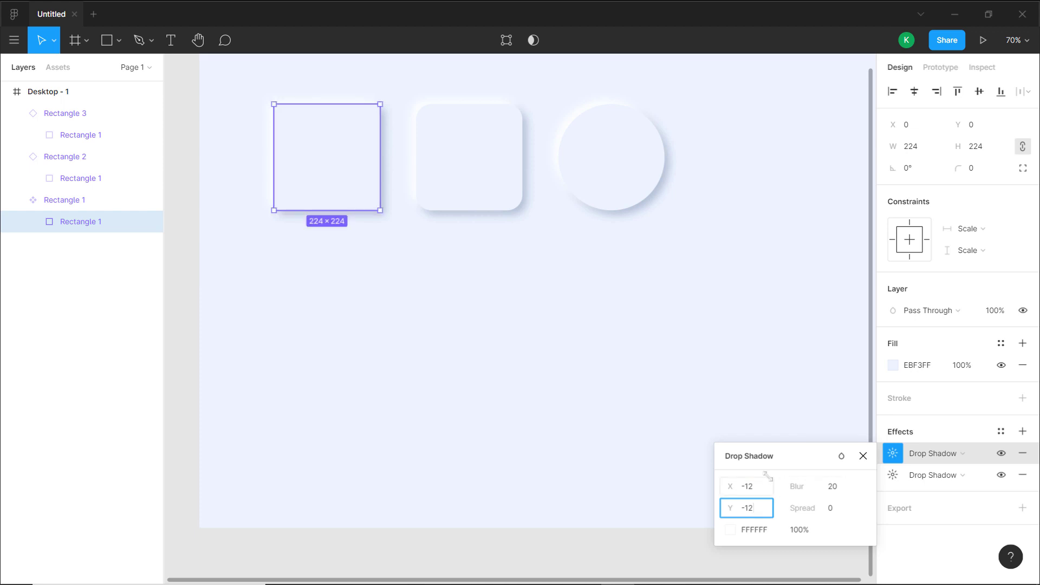
click(839, 487)
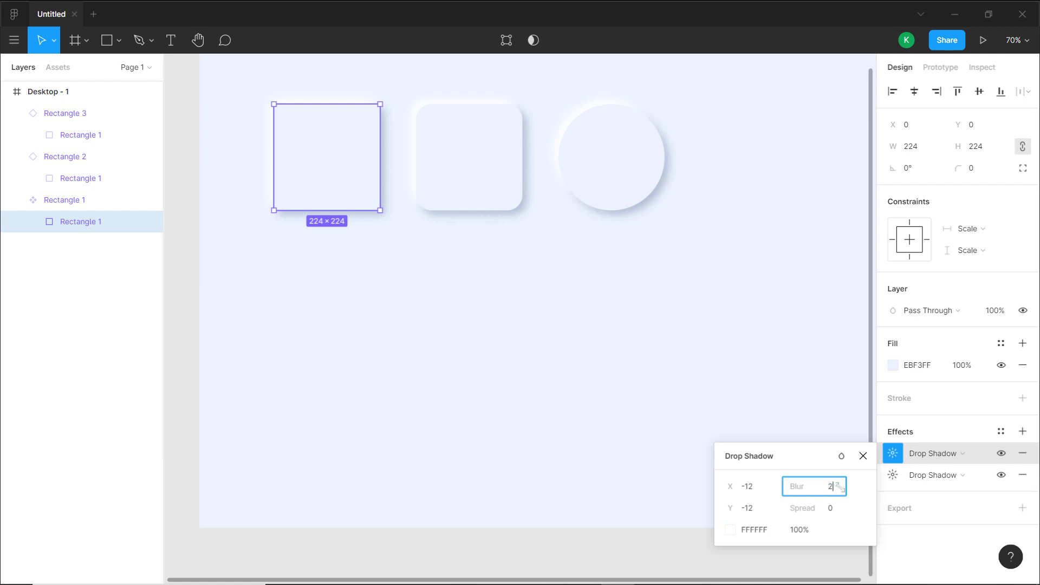
text(24)
key(Return)
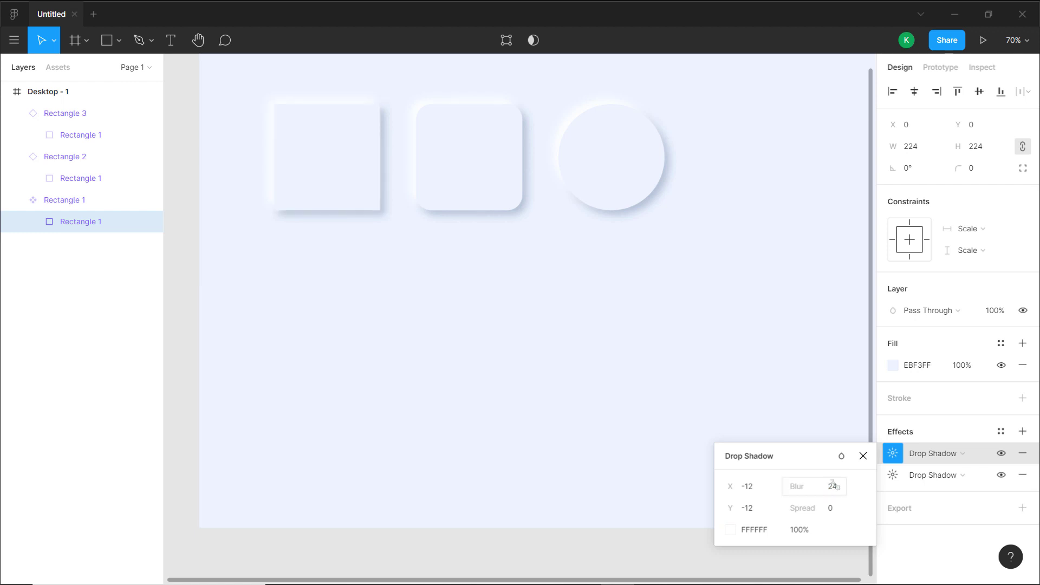
Try the white drop shadow with a blur of 28 and offsets of X 48 and Y 18
drag(792, 486, 840, 504)
drag(722, 485, 812, 482)
drag(722, 508, 768, 515)
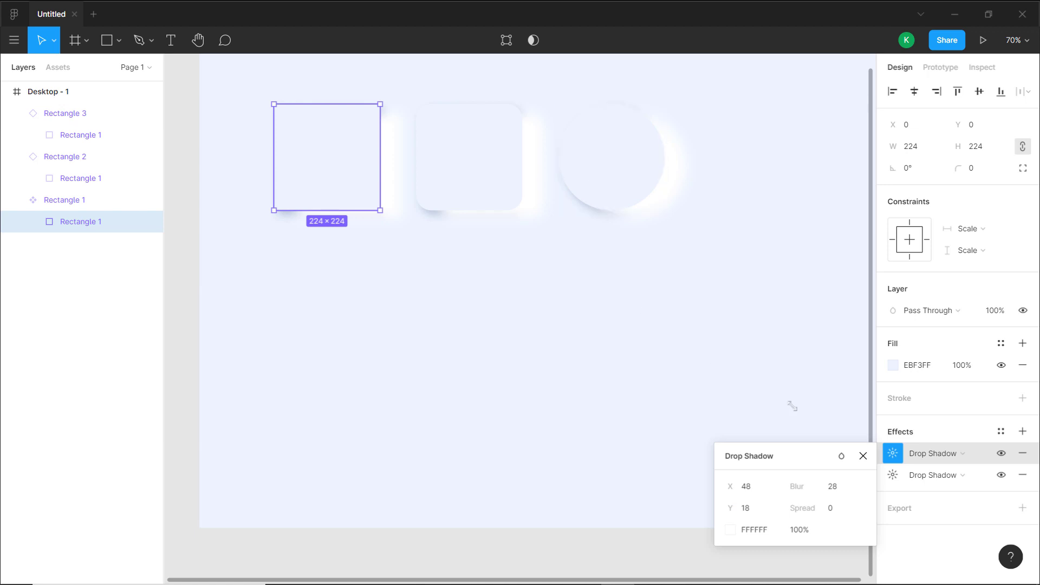
Restore the white drop shadow to X -12, Y -12 and blur 24, and deselect the rectangle
click(752, 485)
double_click(755, 479)
text(-412)
double_click(755, 481)
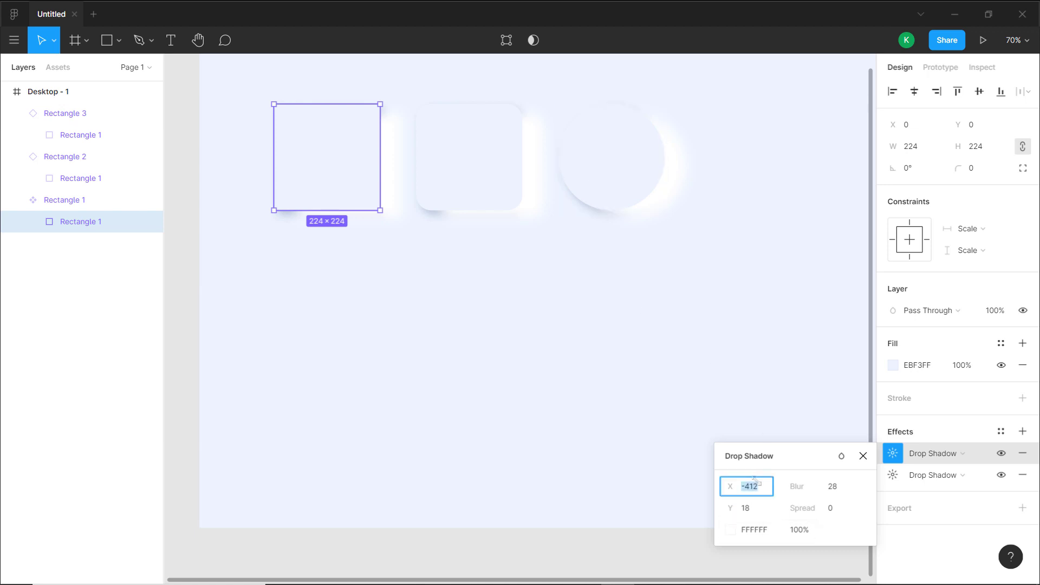
text(-12)
key(Tab)
text(-12)
key(Tab)
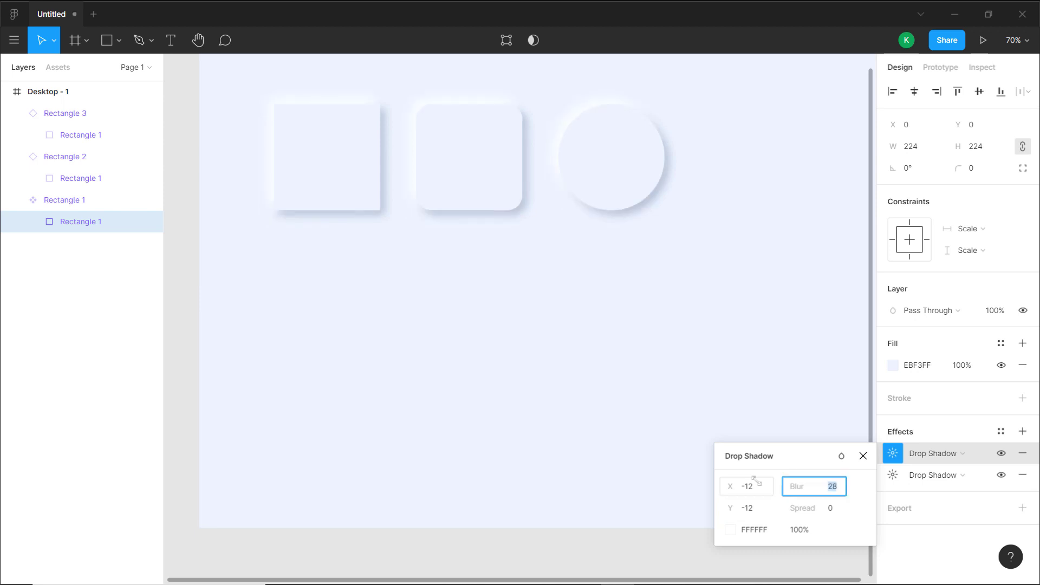
text(24)
key(Return)
click(453, 273)
scroll(500, 226, up, 1)
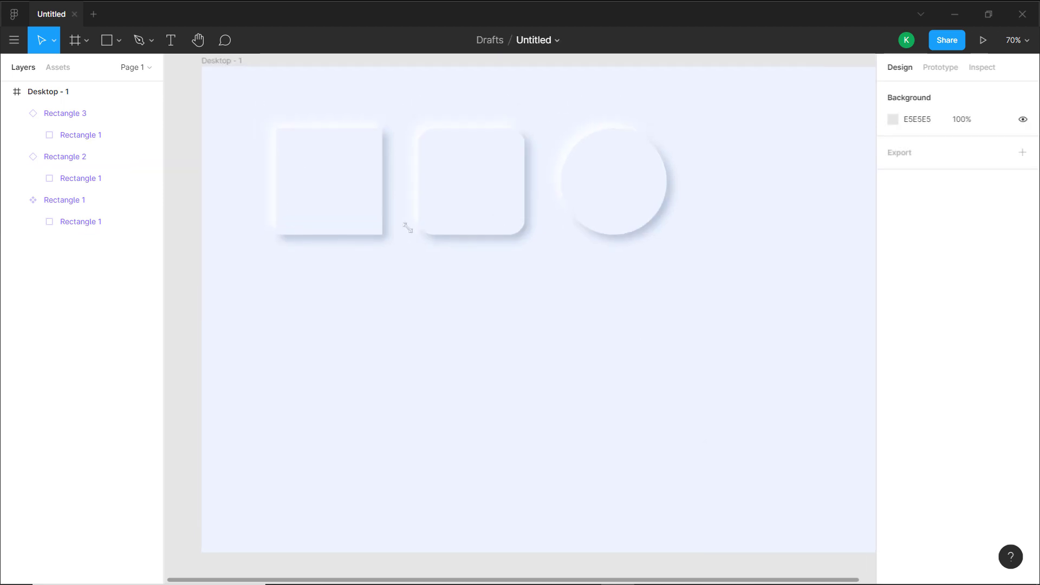
Set the main component rectangle's B4C1D5 drop shadow to X 12, Y 12 and blur 24, and deselect it
click(374, 225)
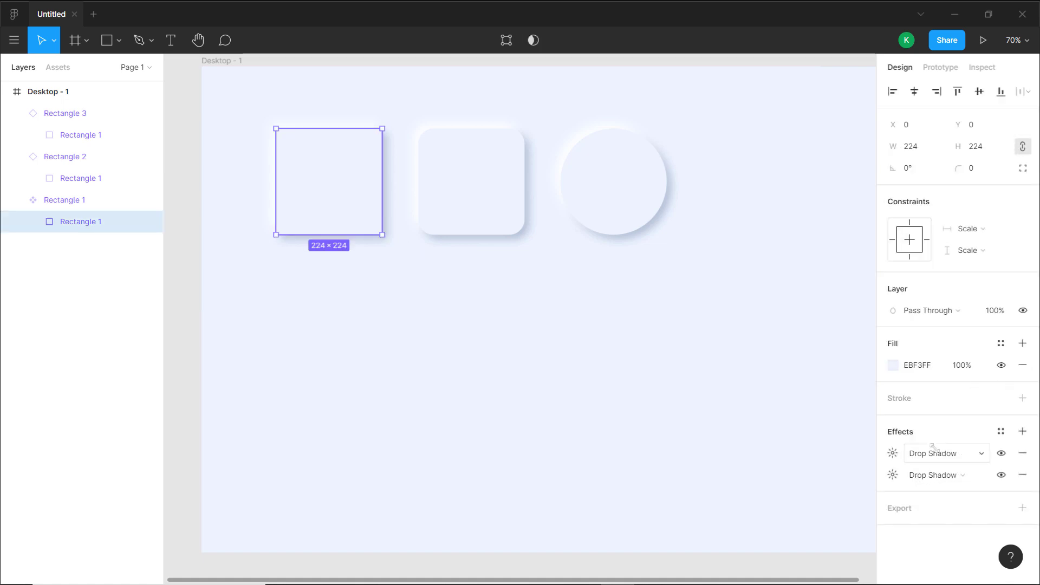
click(892, 453)
click(893, 476)
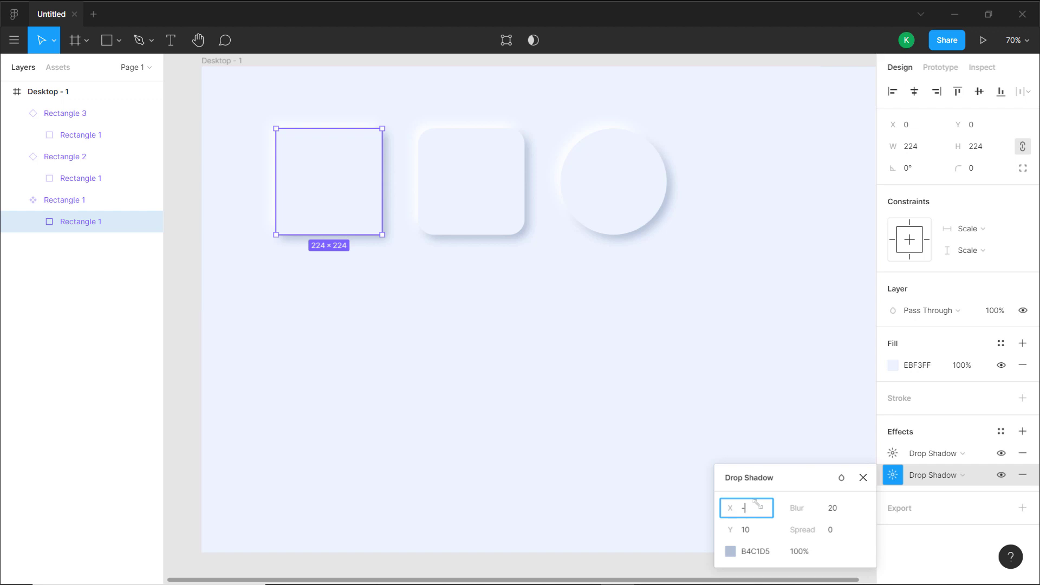
key(ctrl+a)
text(12)
key(Tab)
text(12)
key(Tab)
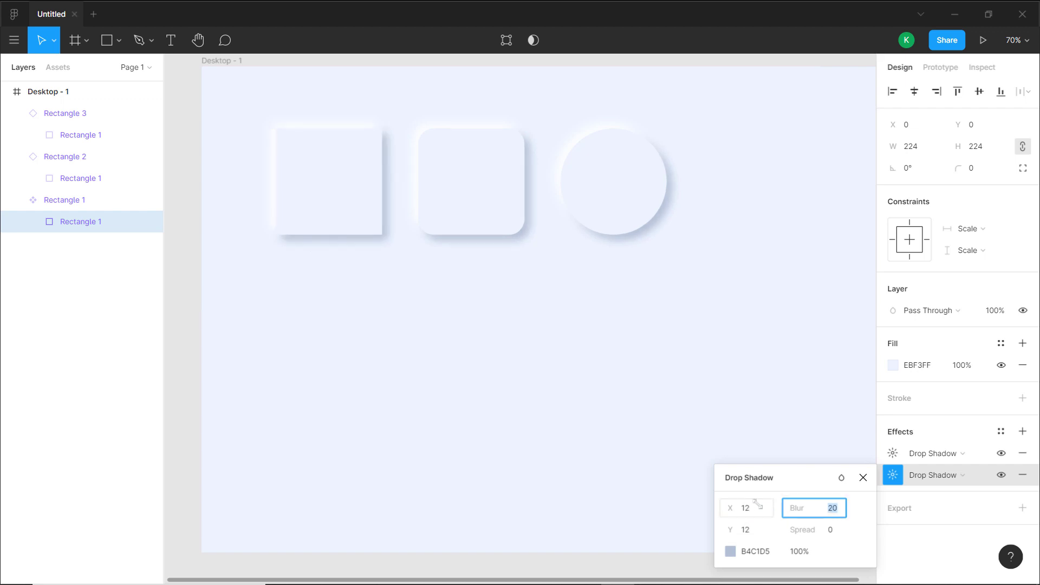
text(24)
key(Return)
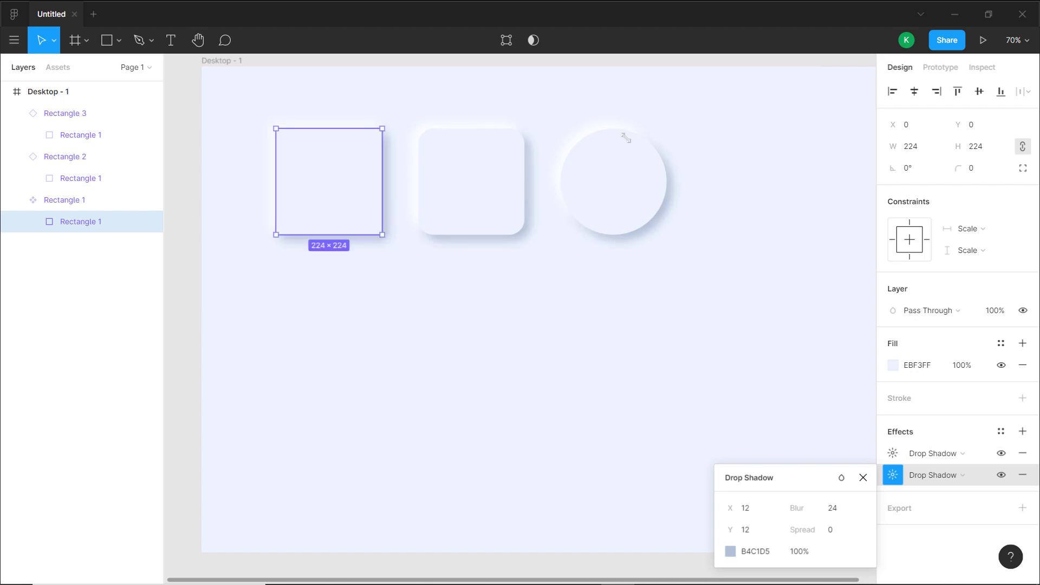
click(625, 137)
click(708, 202)
scroll(662, 185, right, 2)
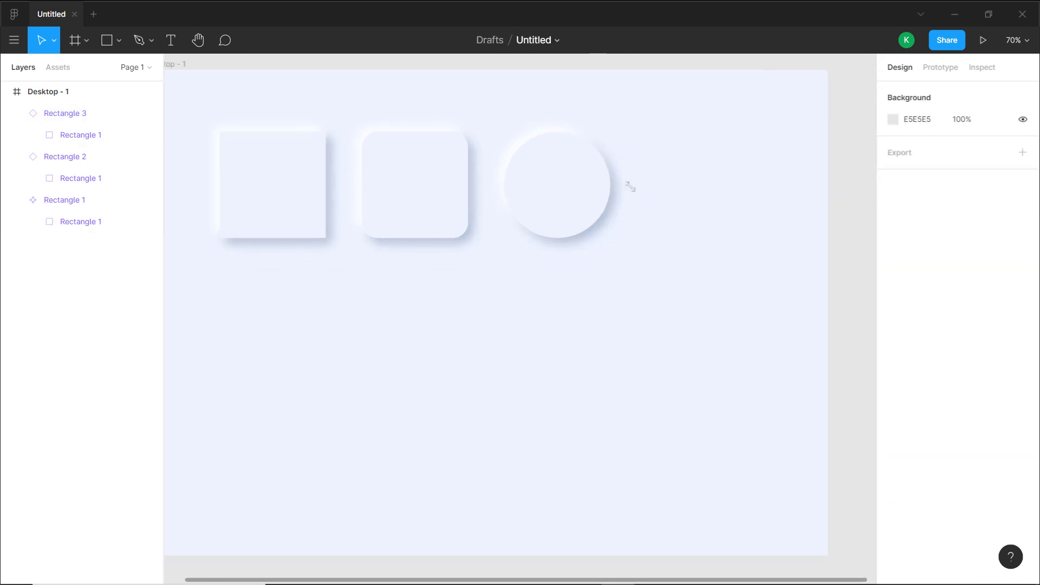
Examine the shadows on the square, rounded square and circle
scroll(630, 187, down, 2)
scroll(740, 167, left, 2)
scroll(743, 167, down, 1)
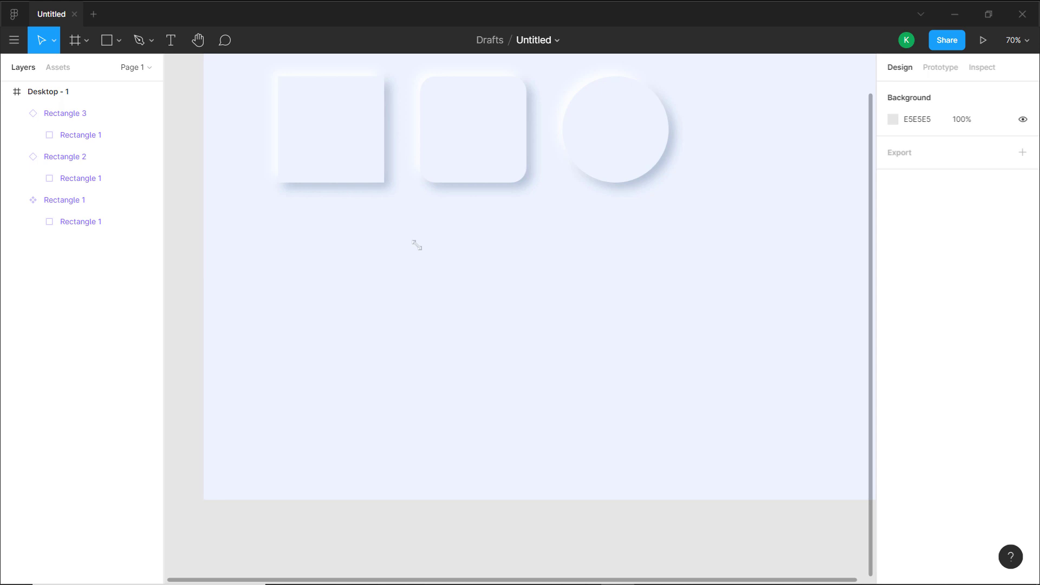
scroll(439, 222, up, 2)
scroll(440, 223, right, 2)
scroll(471, 255, left, 2)
scroll(471, 255, down, 1)
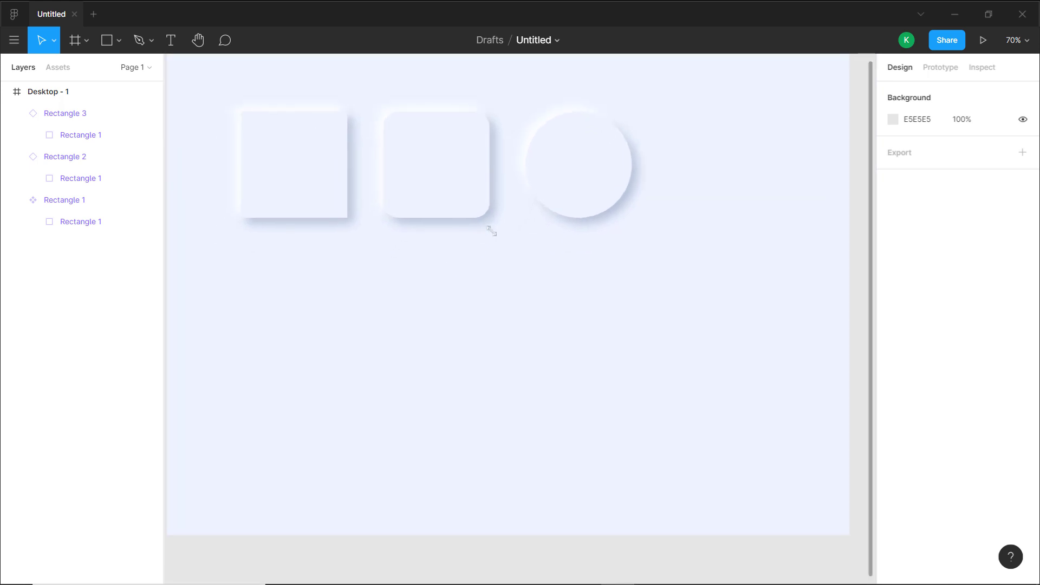
scroll(512, 225, right, 1)
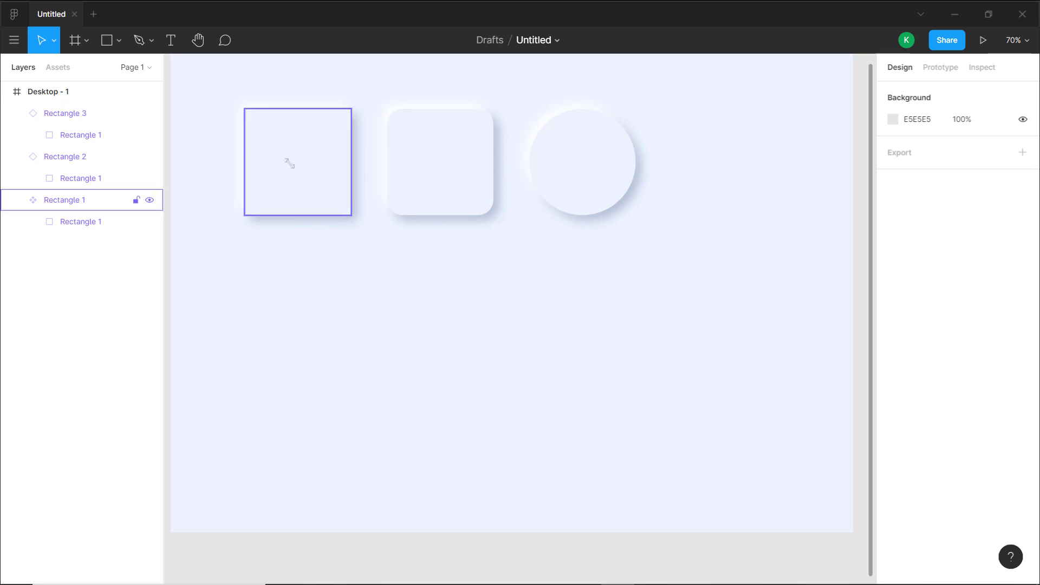
Place another instance of the local square component directly below the main square at X 157, Y 467
click(58, 67)
click(25, 142)
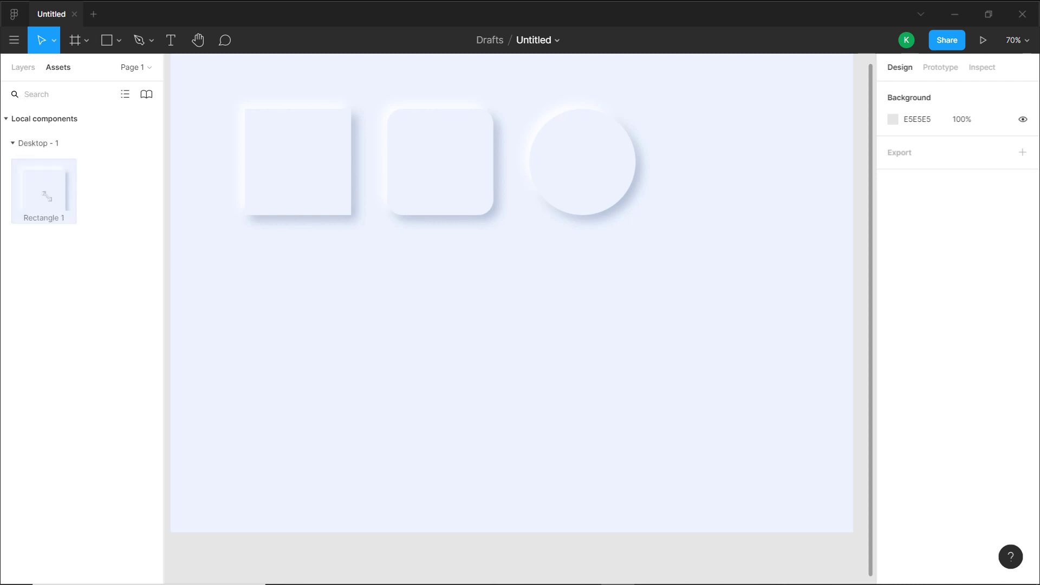
drag(40, 190, 321, 325)
scroll(430, 316, down, 1)
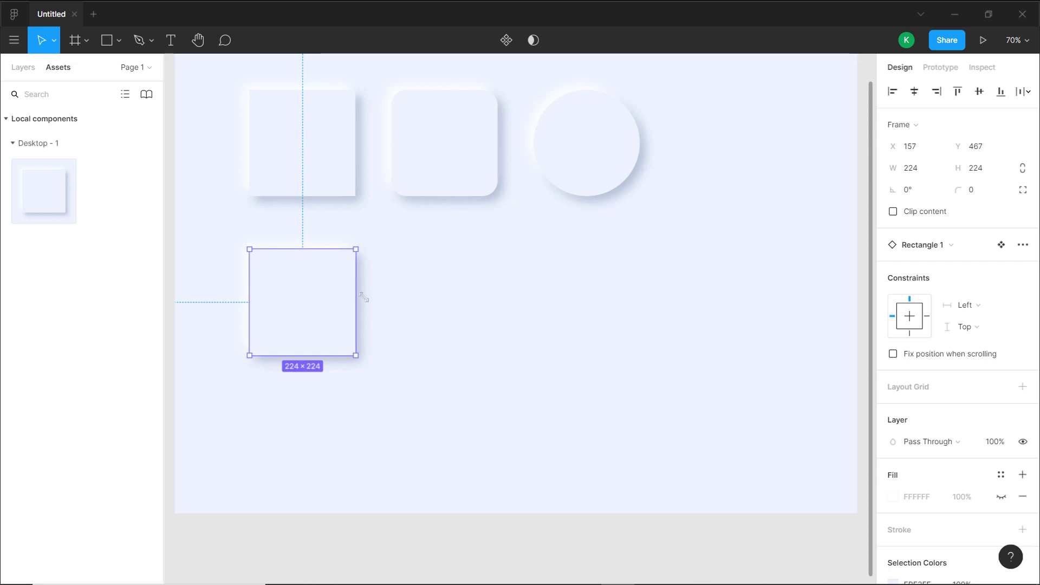
Change both drop shadows of the rectangle inside the new lower instance to inner shadows, and deselect it
double_click(340, 291)
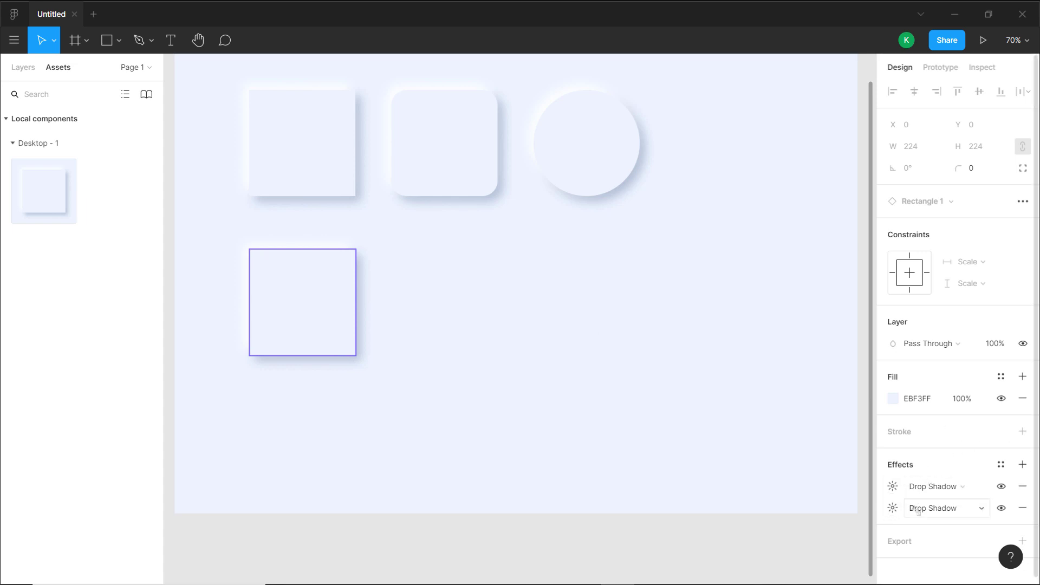
click(931, 486)
click(933, 467)
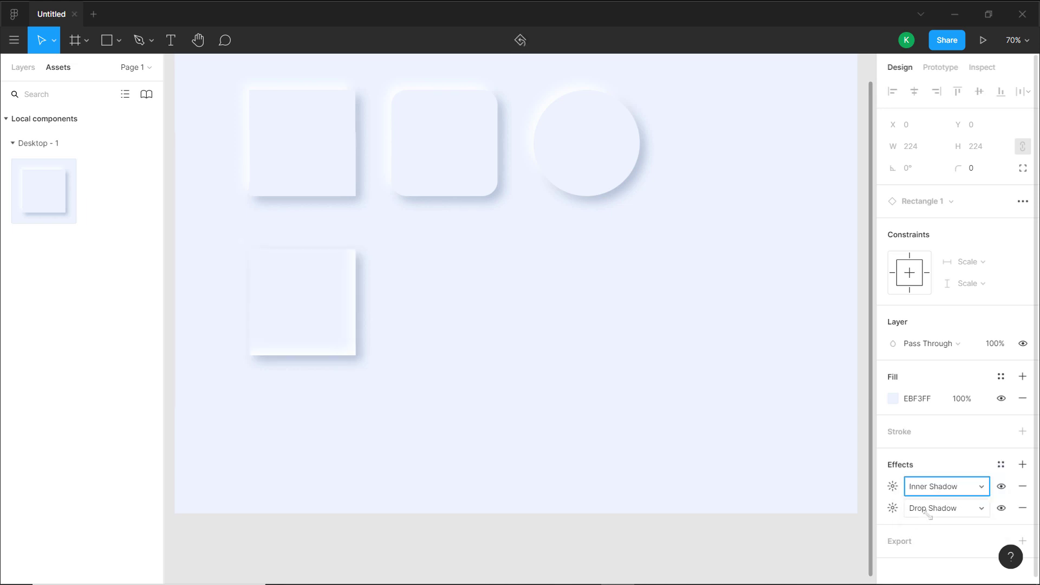
click(931, 508)
click(943, 489)
click(498, 346)
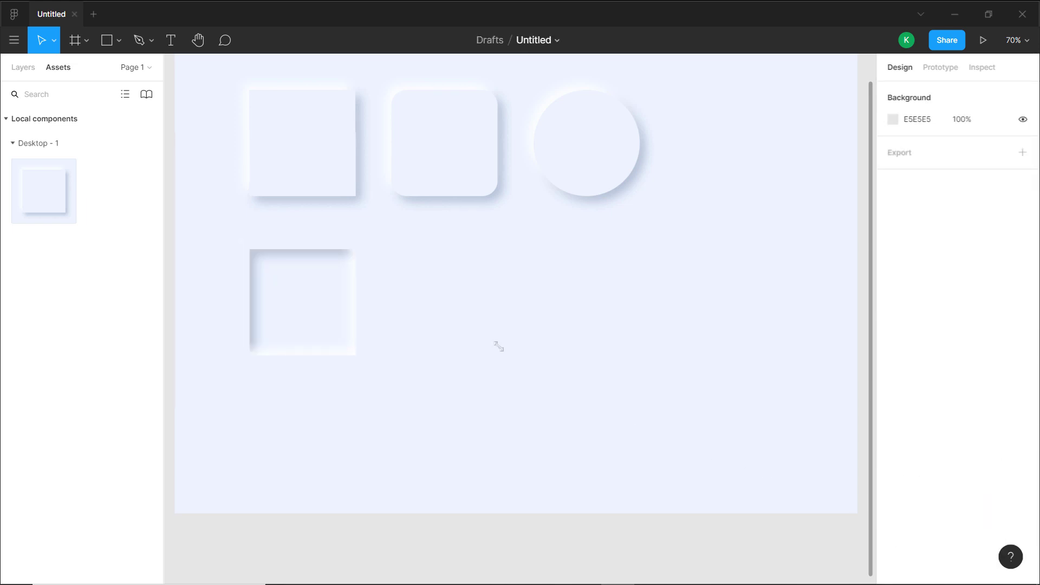
drag(499, 347, 524, 360)
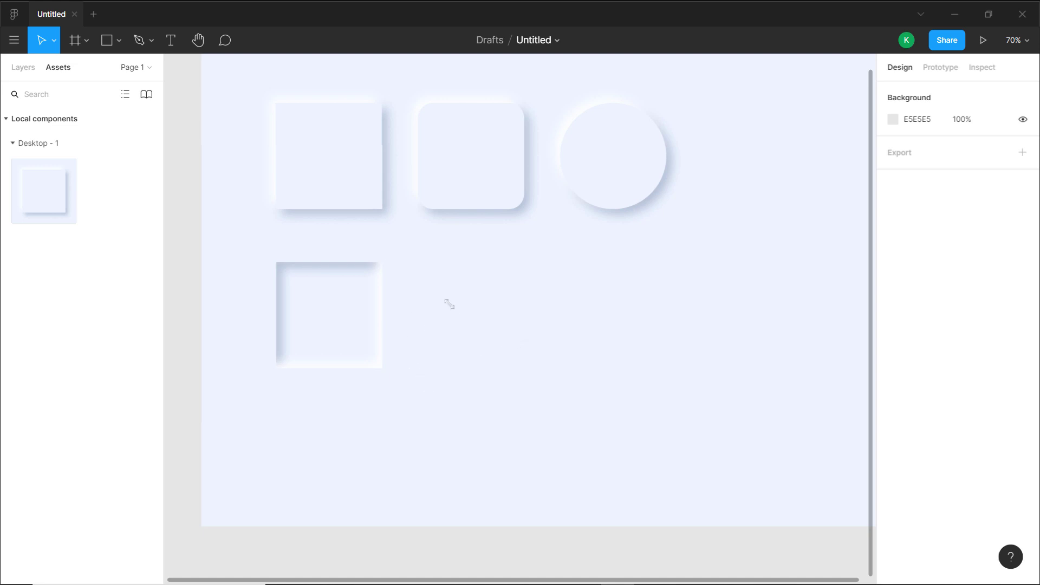
click(350, 328)
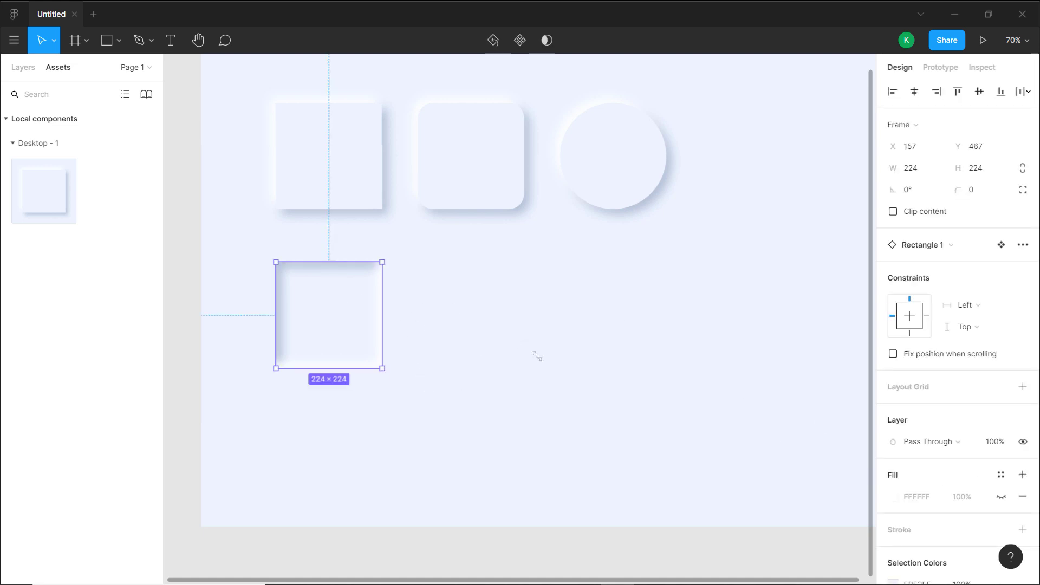
click(445, 371)
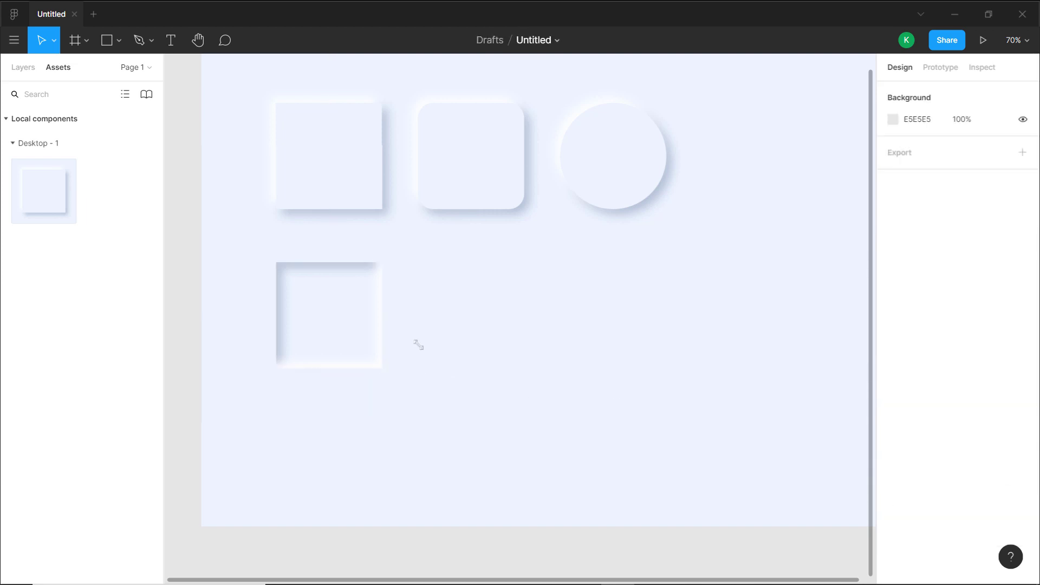
click(346, 344)
scroll(897, 477, down, 2)
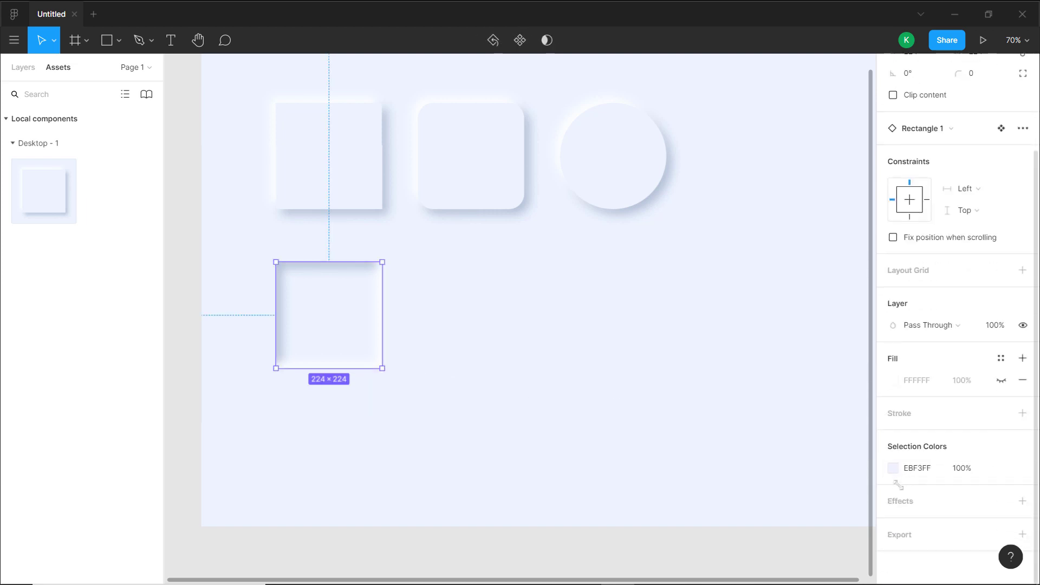
click(396, 393)
Set the FFFFFF inner shadow of the rectangle inside the lower inset instance to X -8, Y -8 and blur 16
double_click(347, 340)
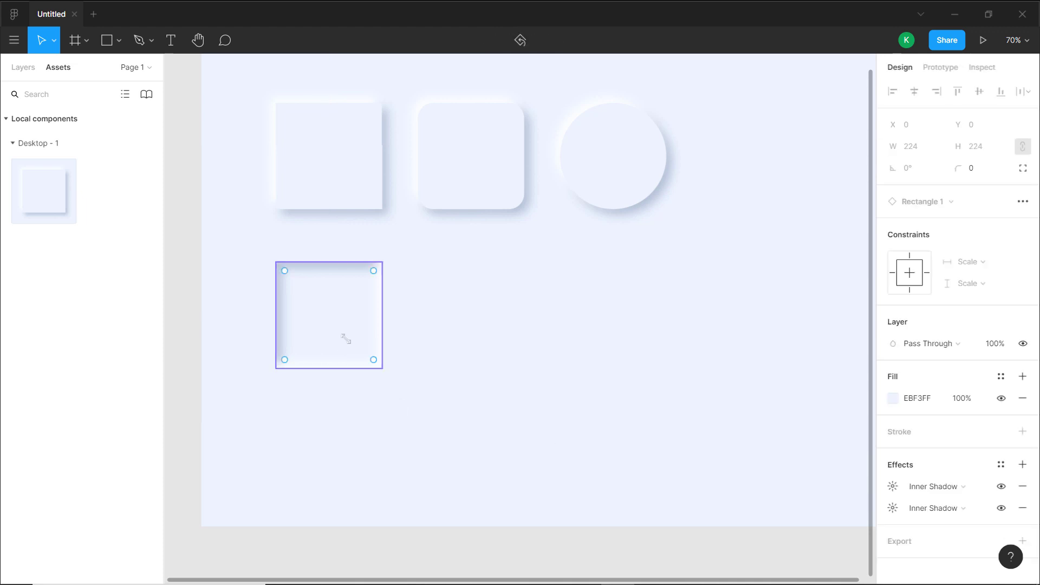
click(942, 486)
click(892, 486)
click(893, 486)
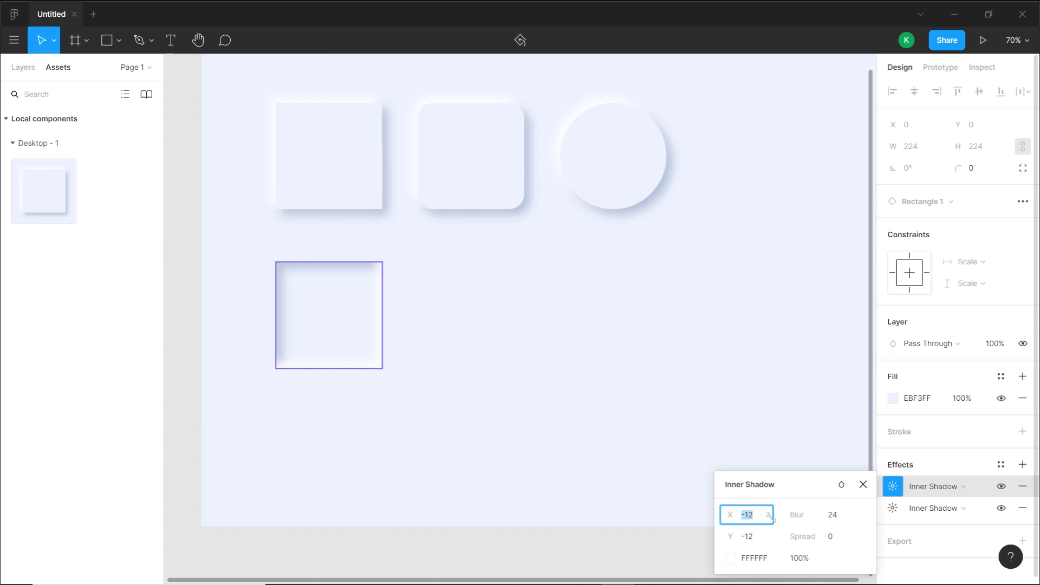
text(-8)
key(Tab)
text(-)
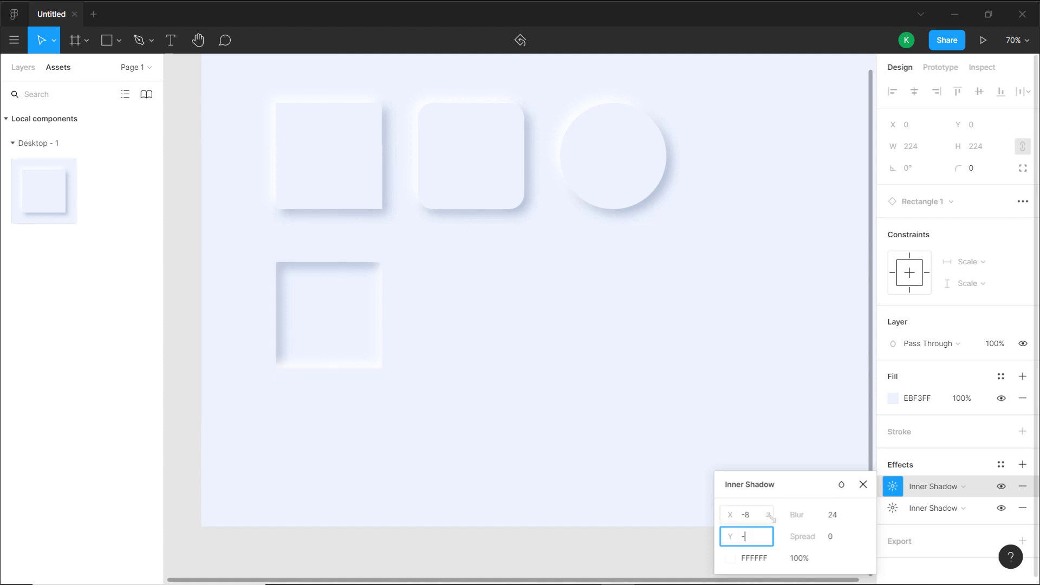
text(8)
key(Tab)
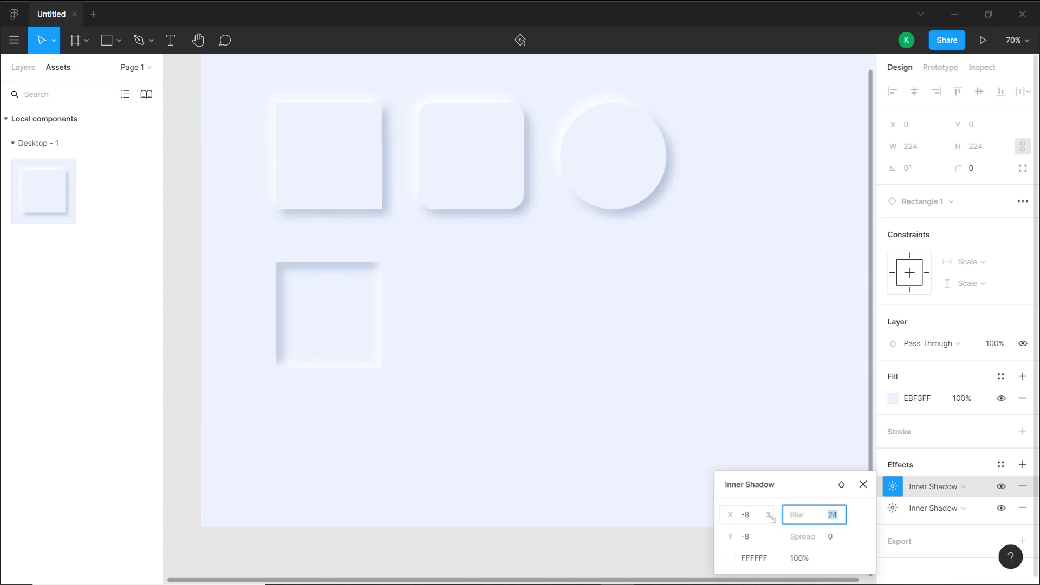
text(16)
key(Return)
Set the same inset rectangle's B4C1D5 inner shadow to X 8, Y 8 and blur 16, and deselect it
click(893, 507)
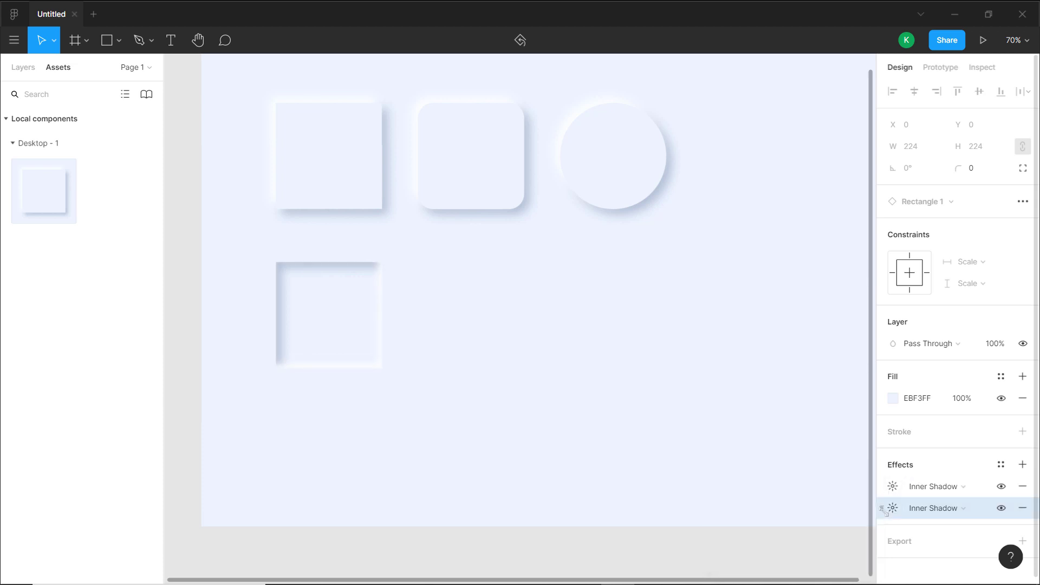
click(892, 507)
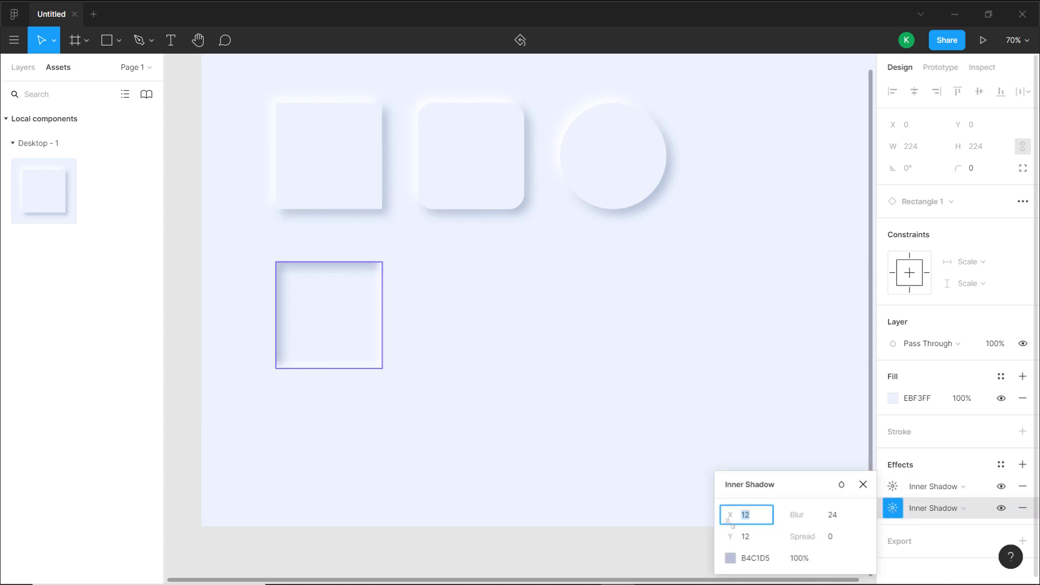
text(8)
key(Tab)
text(8)
key(Tab)
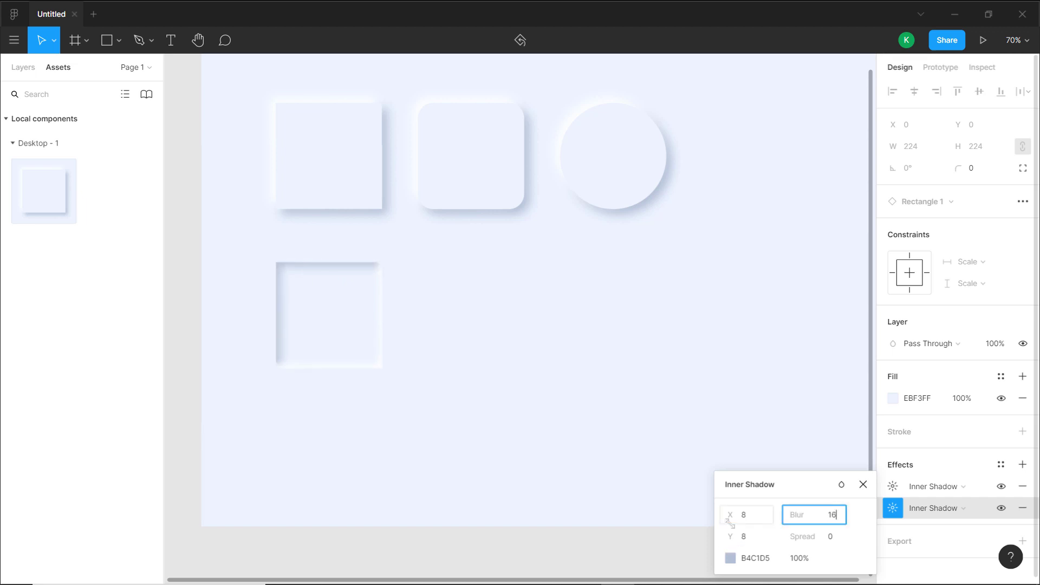
text(16)
key(Return)
click(479, 295)
Turn the inset square instance into its own component and deselect it
scroll(479, 312, up, 1)
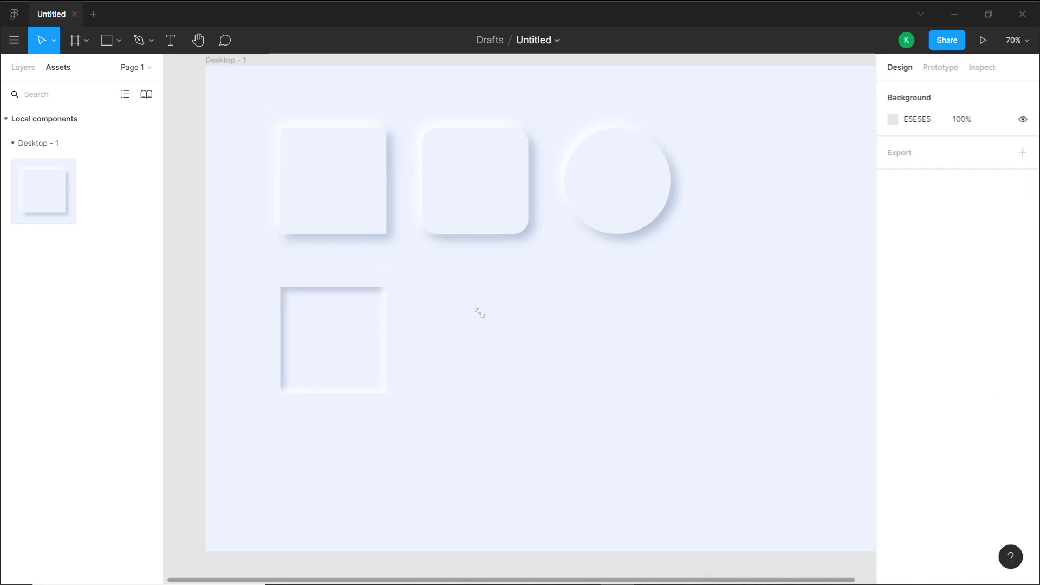
scroll(414, 310, up, 1)
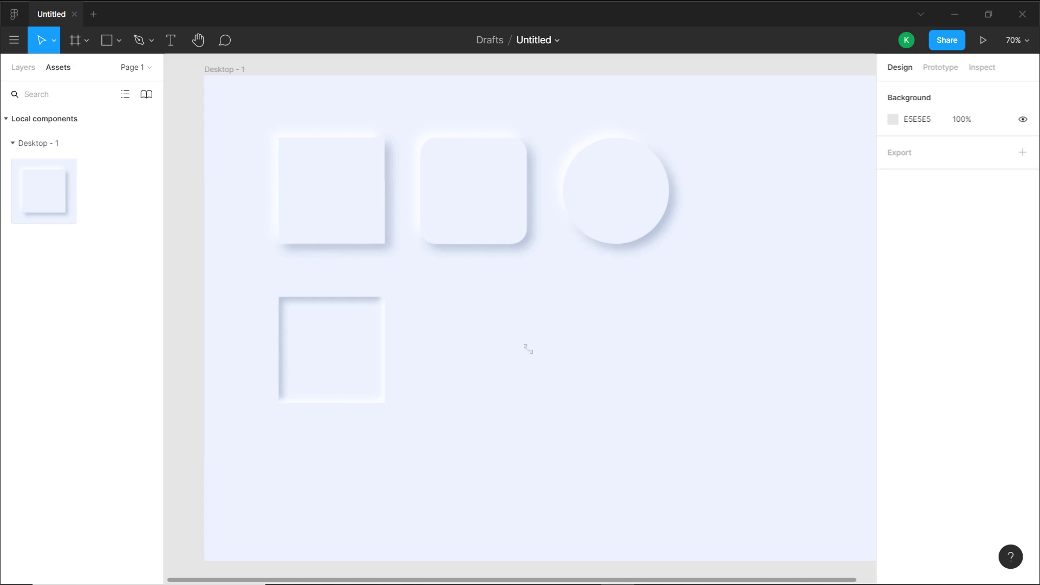
scroll(484, 356, right, 1)
scroll(485, 355, down, 1)
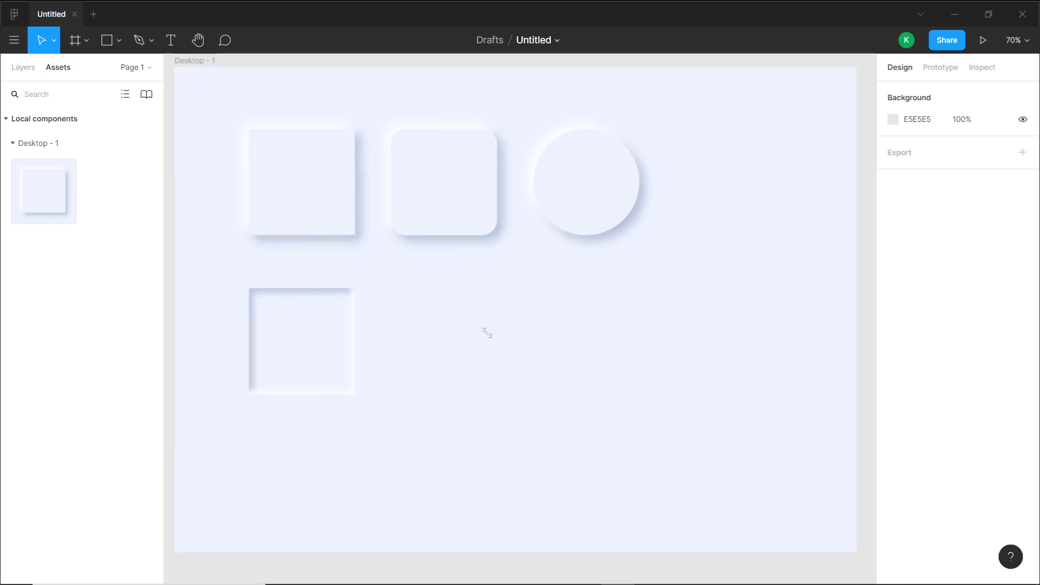
click(321, 320)
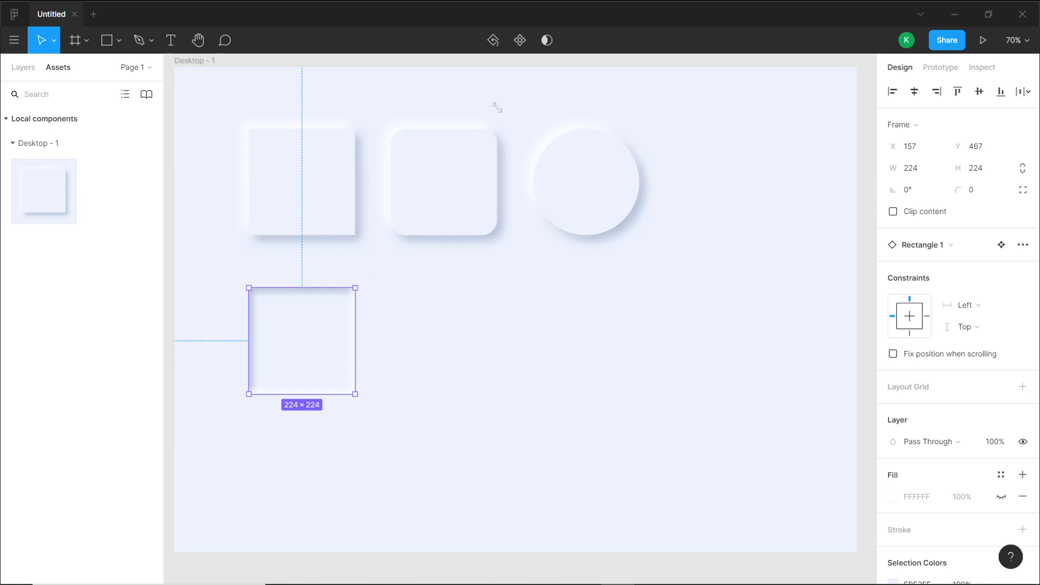
click(521, 42)
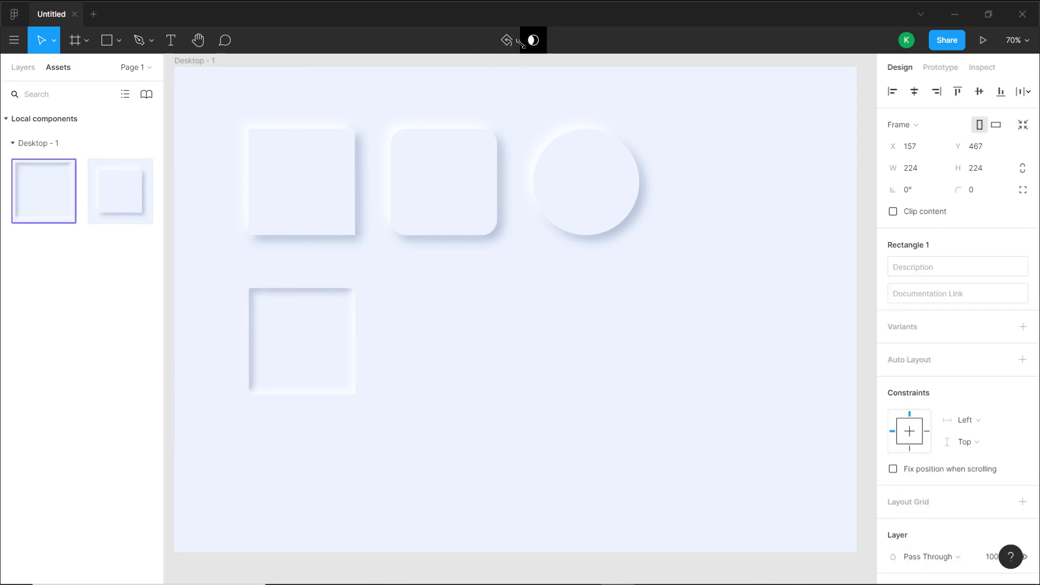
click(395, 347)
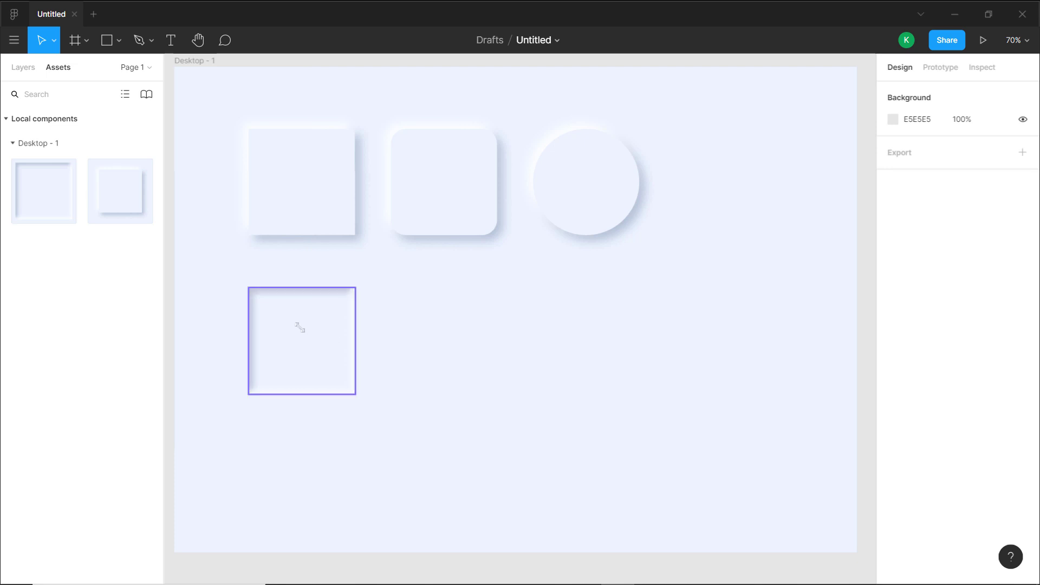
Duplicate the inset square twice in its row, under the rounded square at X 457, Y 467 and under the circle at X 757, Y 467
drag(300, 328, 441, 316)
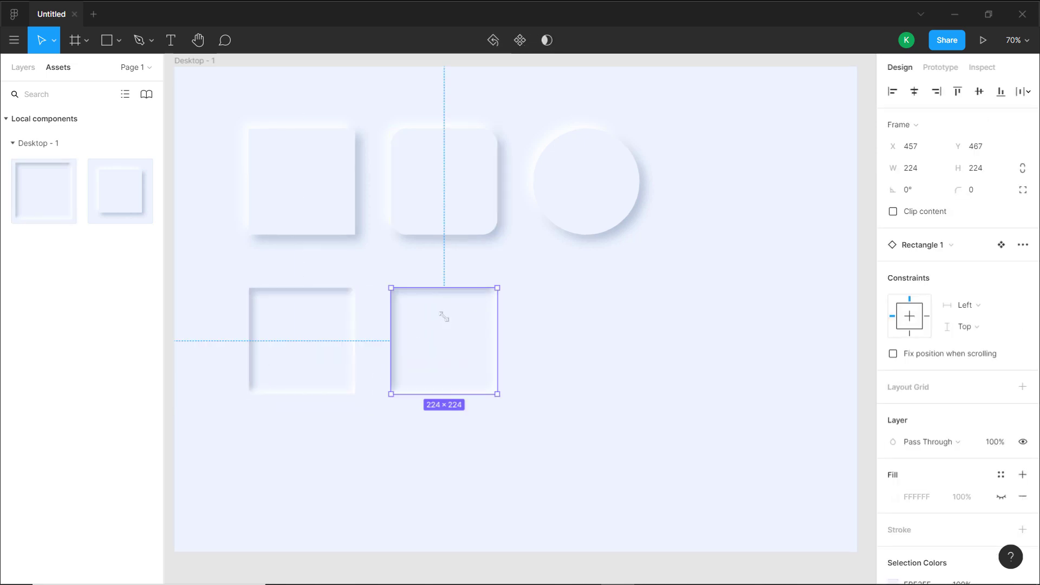
drag(528, 317, 603, 311)
click(464, 441)
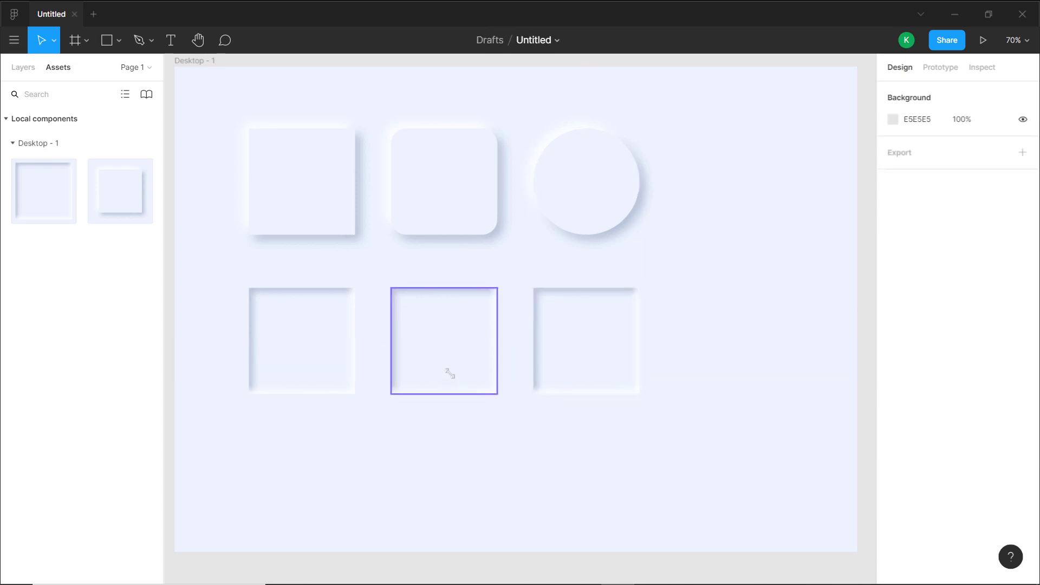
Set the corner radius of the rectangle inside the middle inset instance to 32
double_click(455, 360)
drag(487, 297, 480, 307)
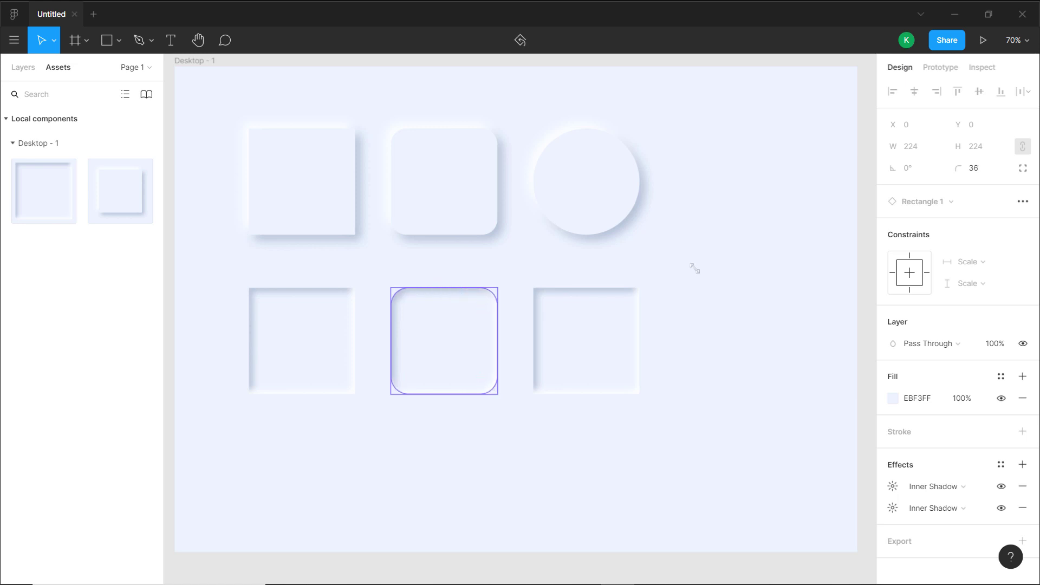
click(975, 168)
text(32)
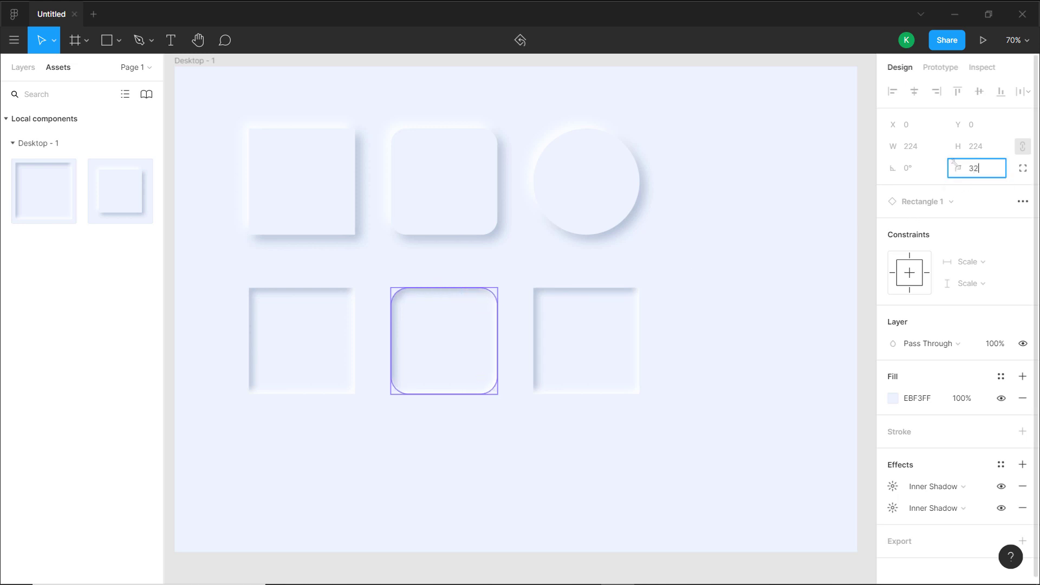
key(Return)
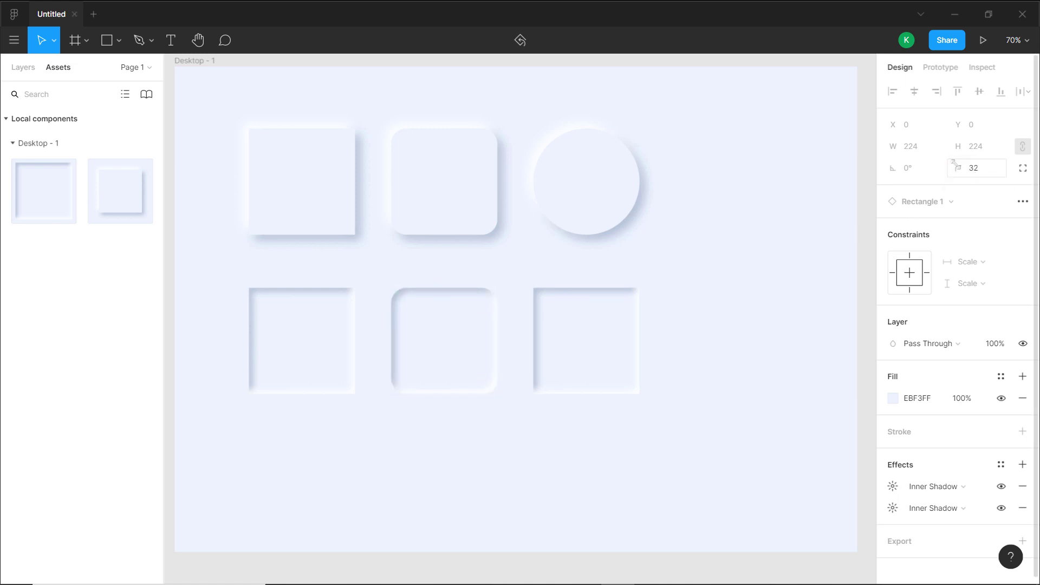
Set the corner radius of the rectangle inside the inset instance below the circle to 100, and deselect it
click(626, 335)
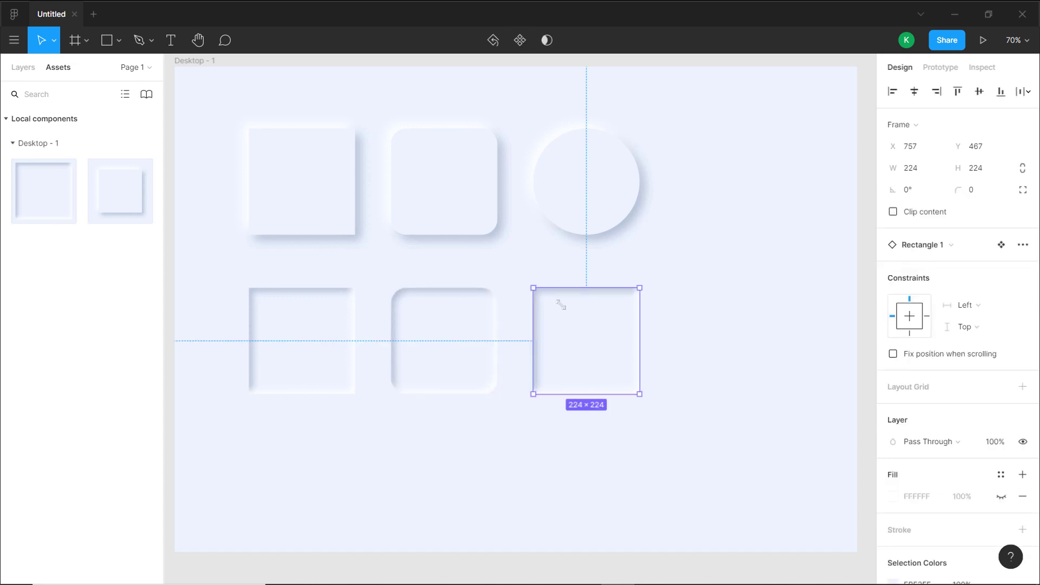
double_click(627, 312)
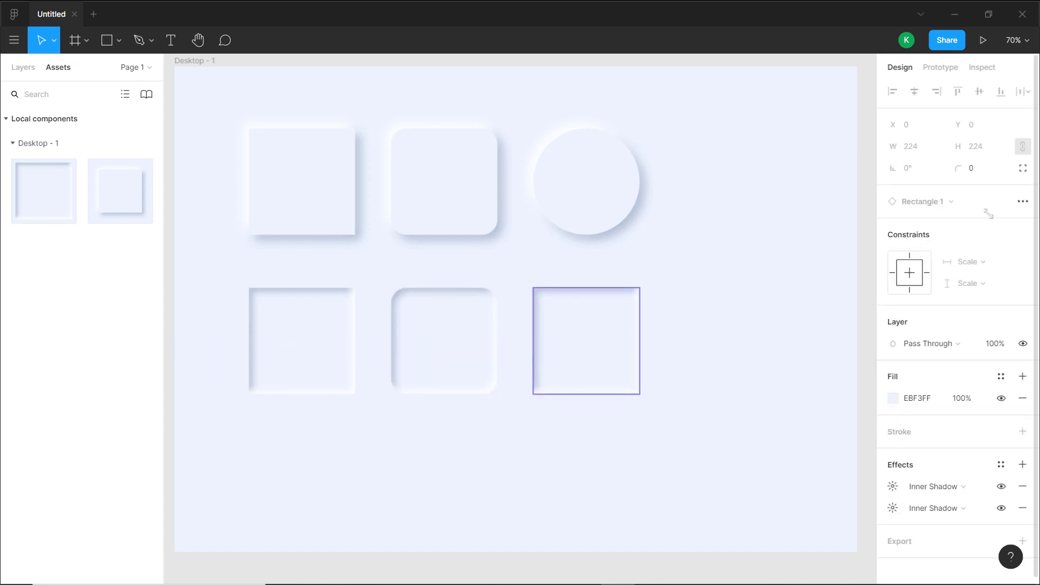
click(974, 169)
text(100)
key(Return)
click(696, 309)
scroll(735, 307, left, 2)
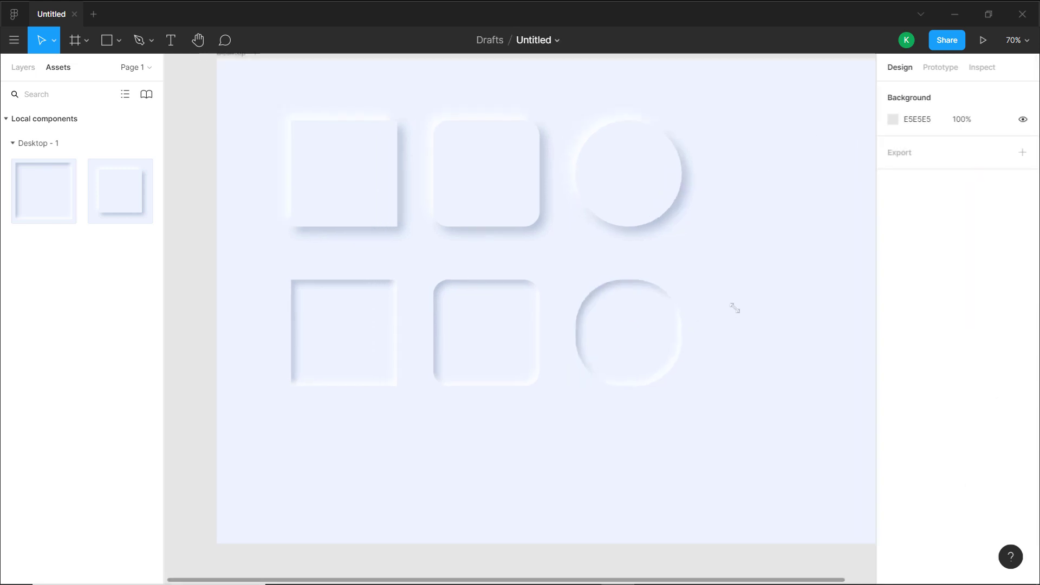
Round the rectangle inside the inset instance below the circle with a corner radius of 116, and deselect it
click(670, 341)
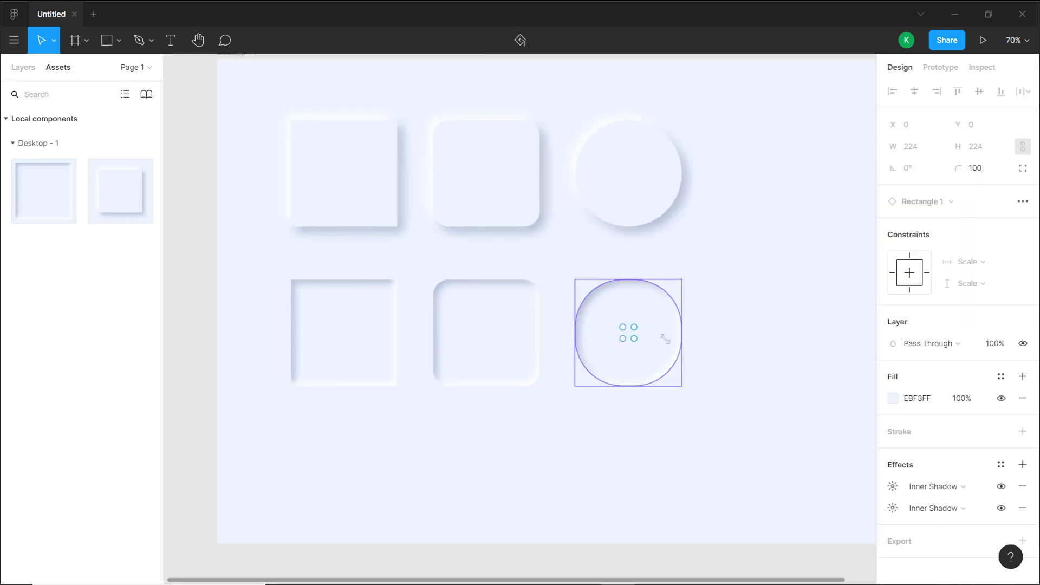
click(983, 169)
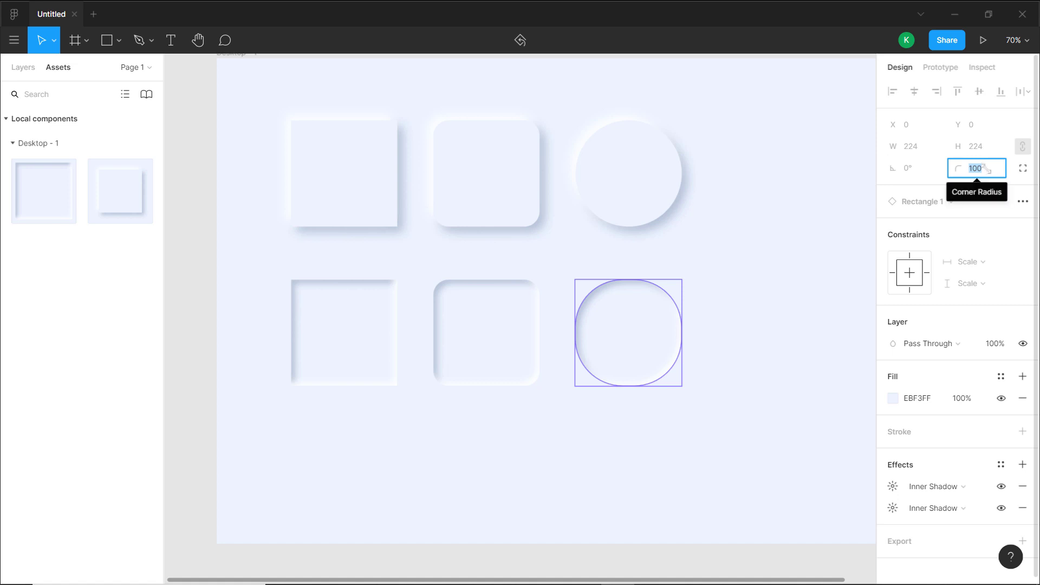
text(1)
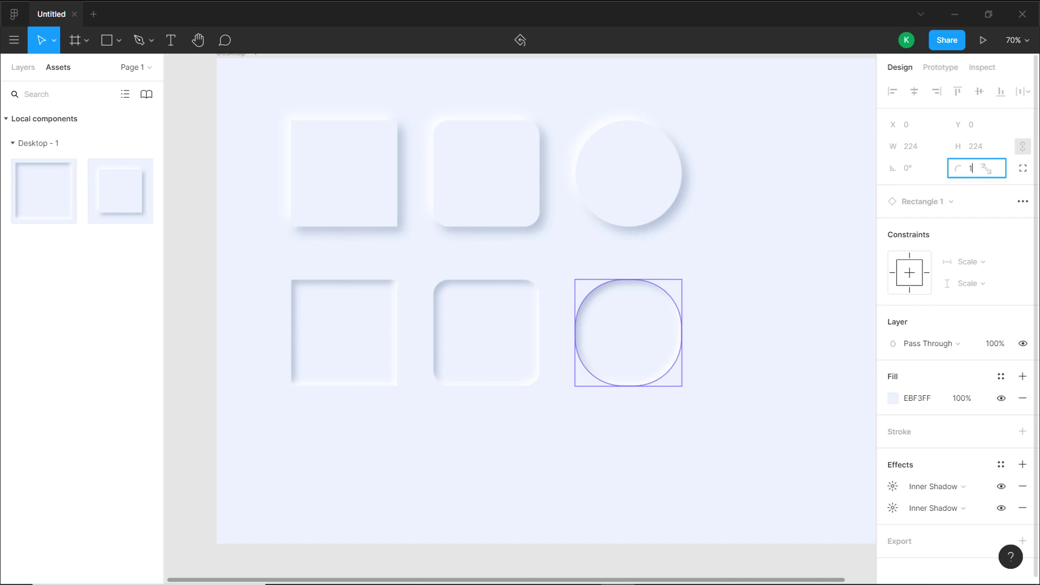
text(16)
key(Return)
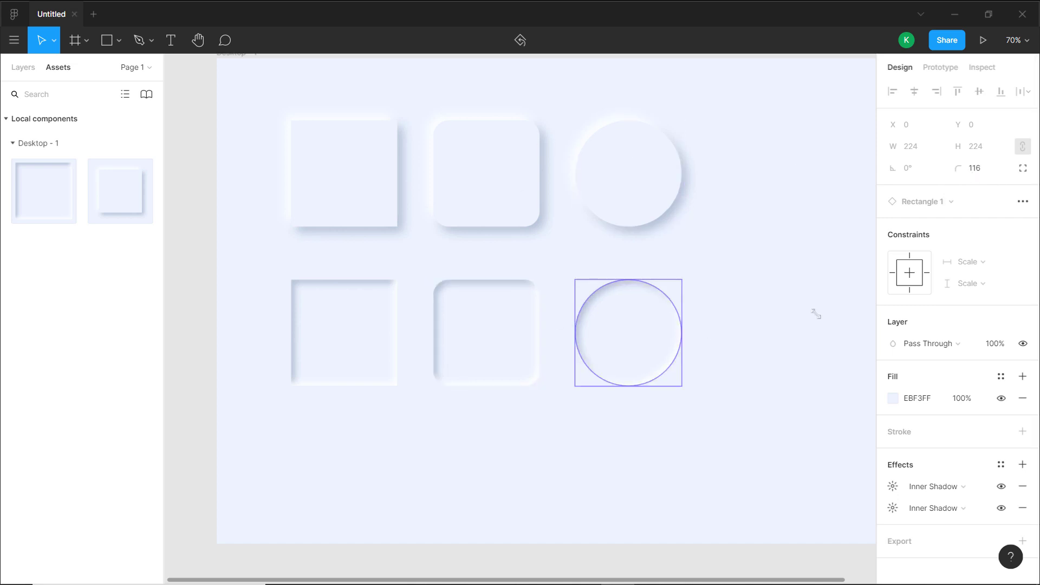
click(709, 271)
Examine the finished row of raised shapes and the row of inset shapes on the frame
scroll(773, 317, left, 2)
scroll(718, 348, right, 1)
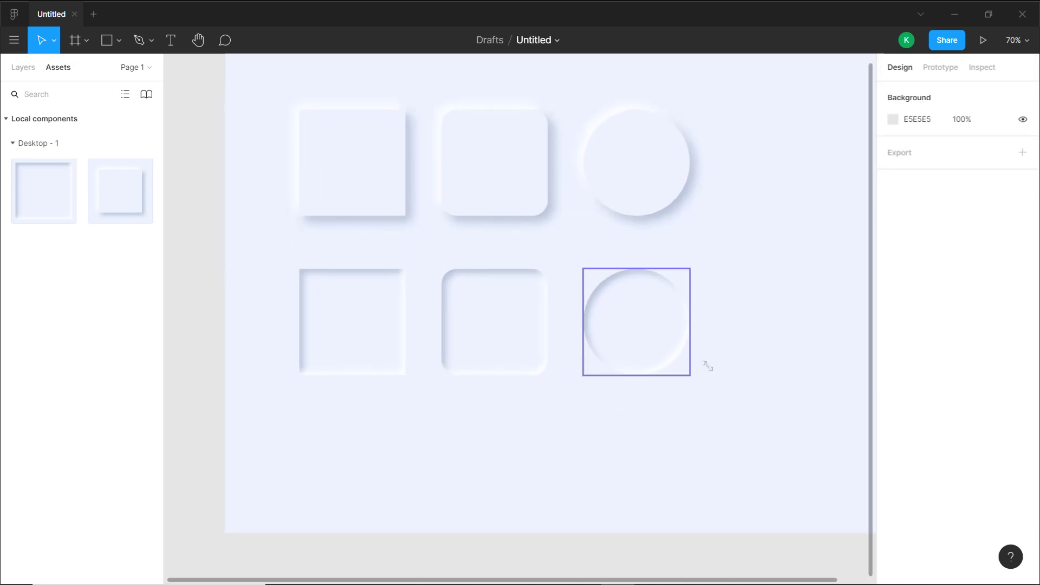
scroll(741, 355, right, 5)
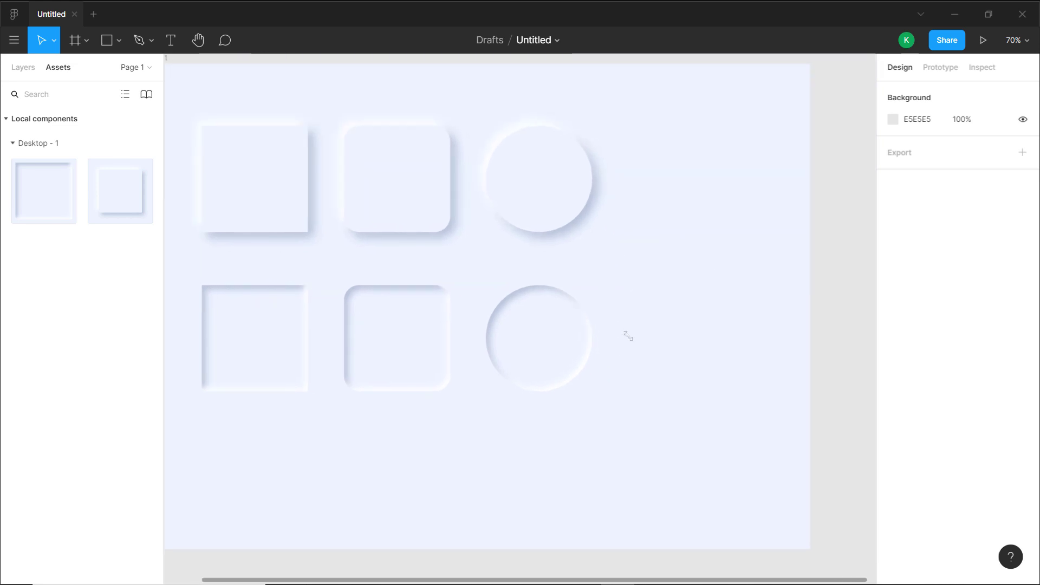
scroll(627, 336, left, 4)
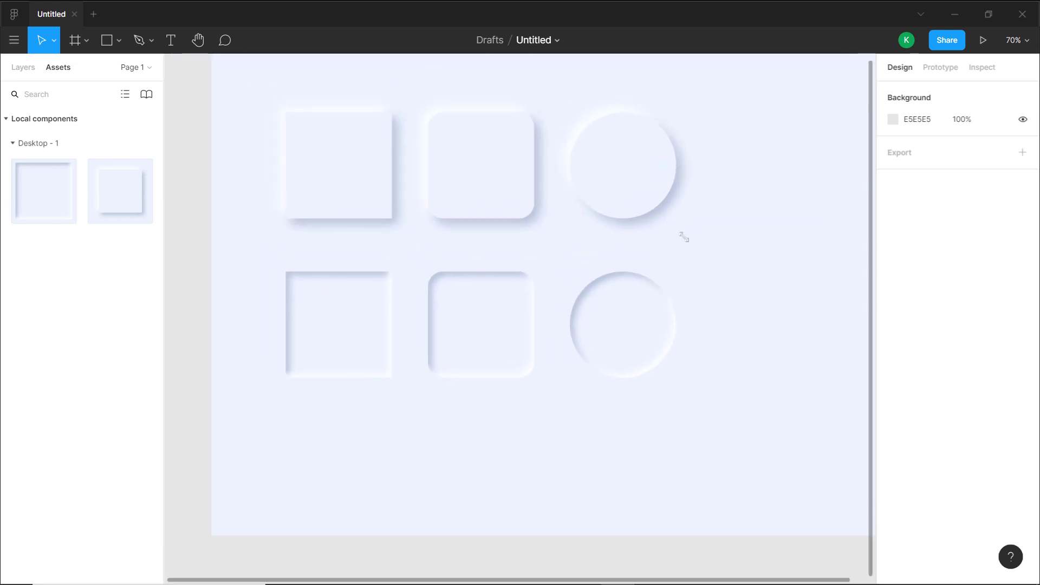
scroll(650, 235, right, 2)
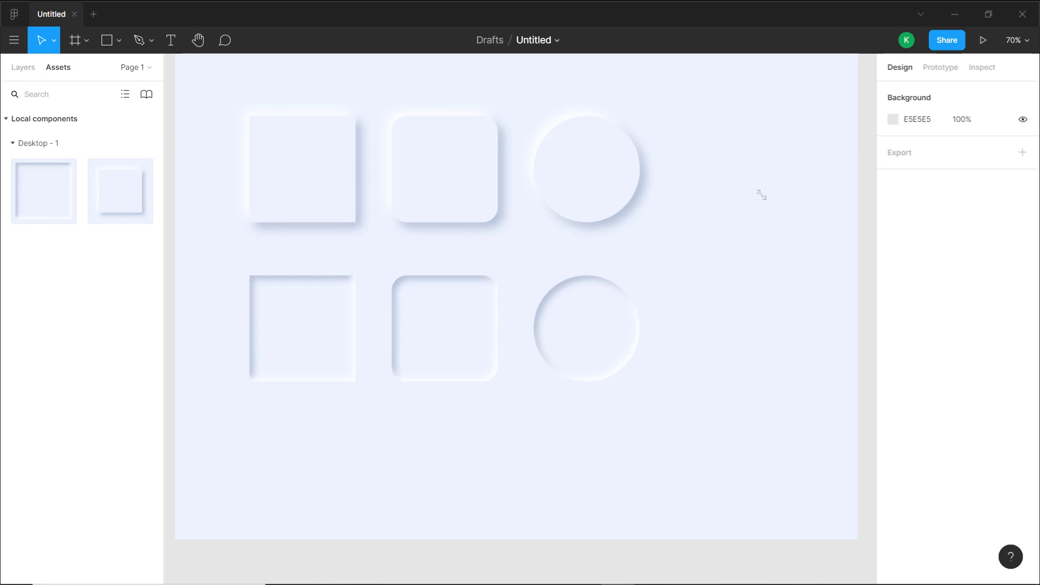
scroll(720, 162, down, 2)
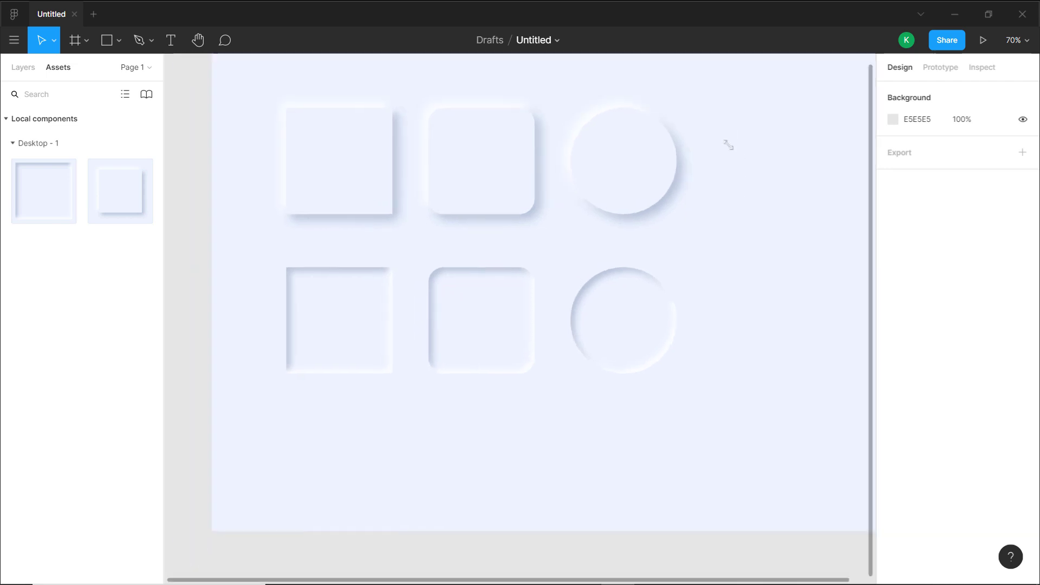
drag(693, 282, 645, 268)
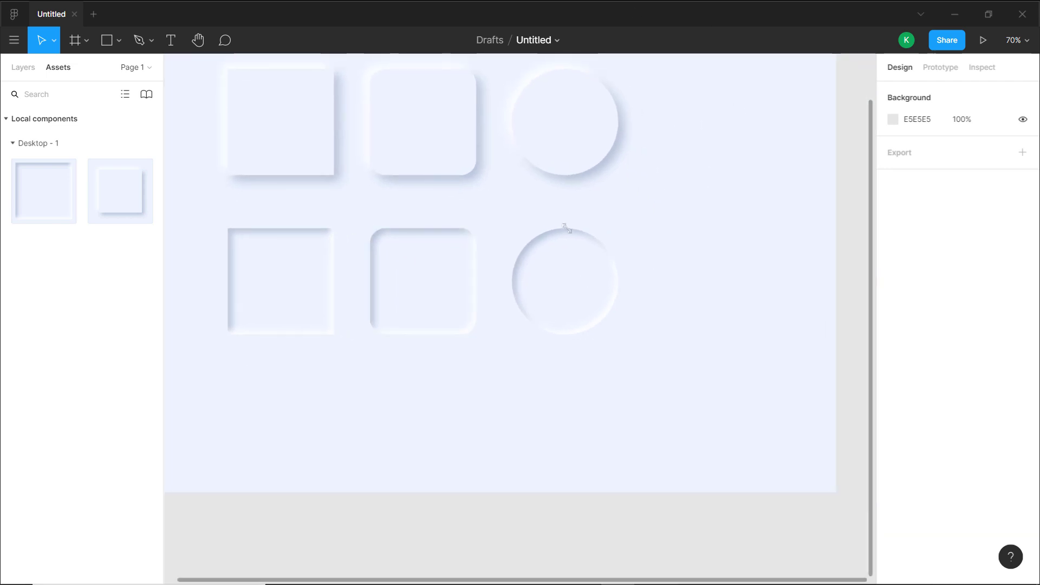
drag(657, 233, 698, 258)
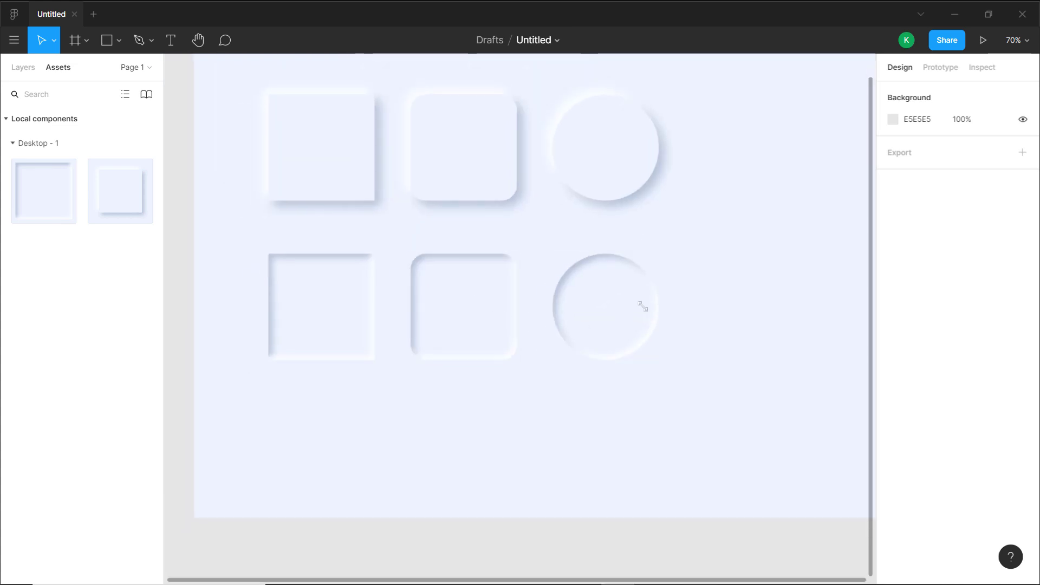
Duplicate the inset square component directly below itself to start a third row near the frame's lower edge
scroll(383, 262, down, 2)
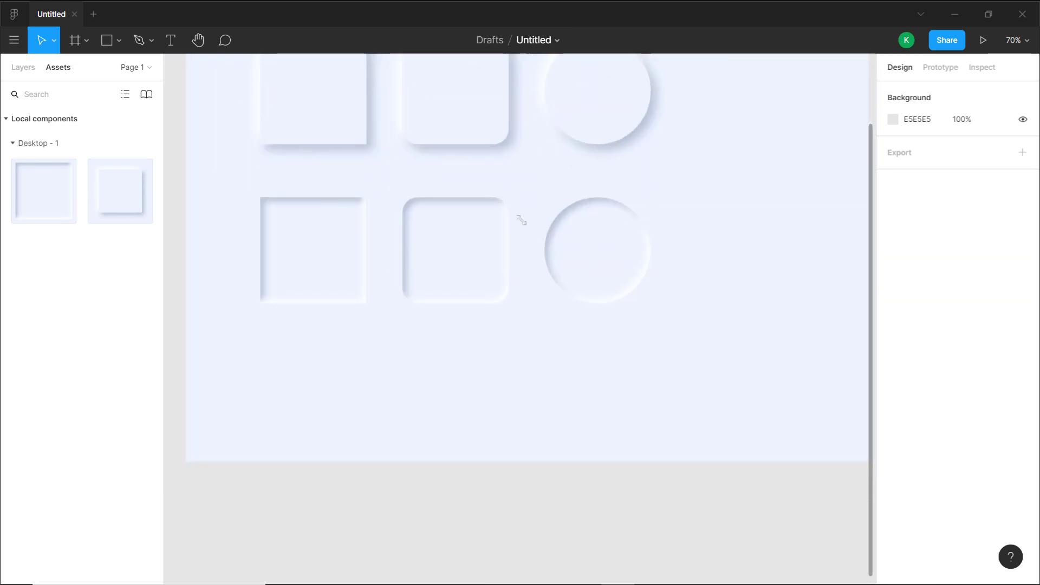
drag(525, 170, 541, 247)
drag(516, 283, 497, 234)
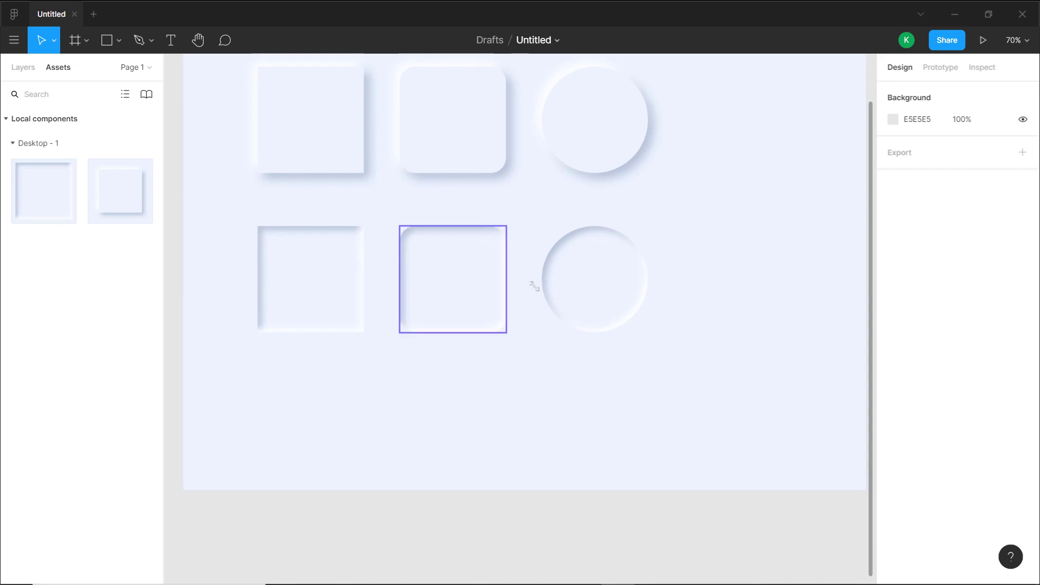
scroll(372, 235, down, 2)
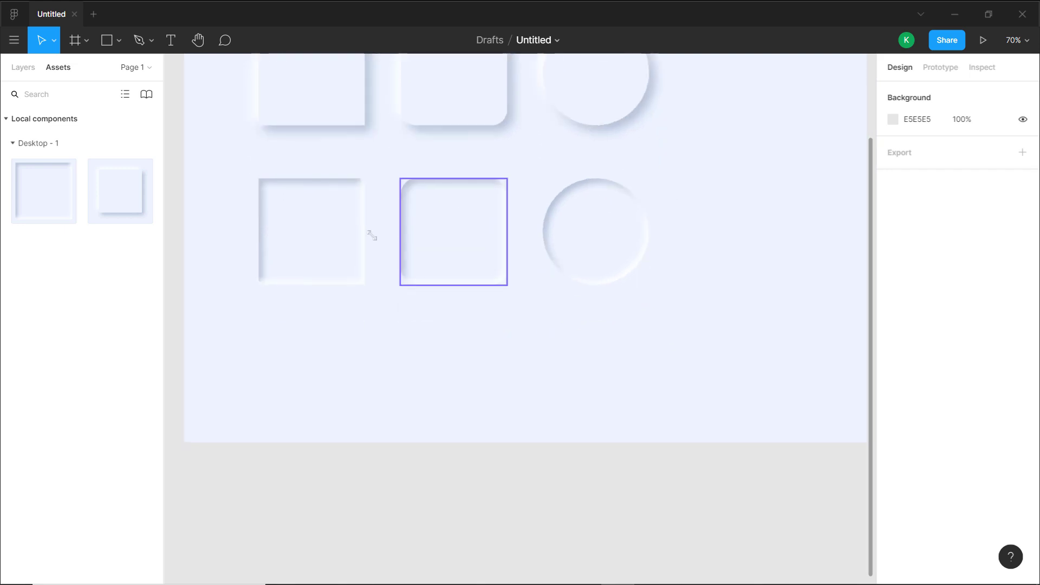
click(347, 211)
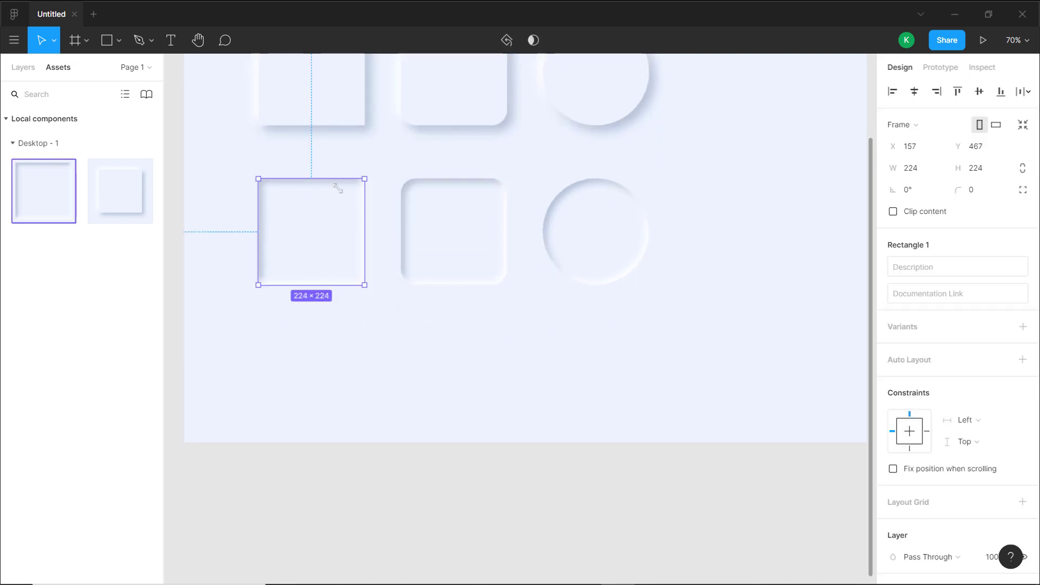
drag(337, 188, 338, 323)
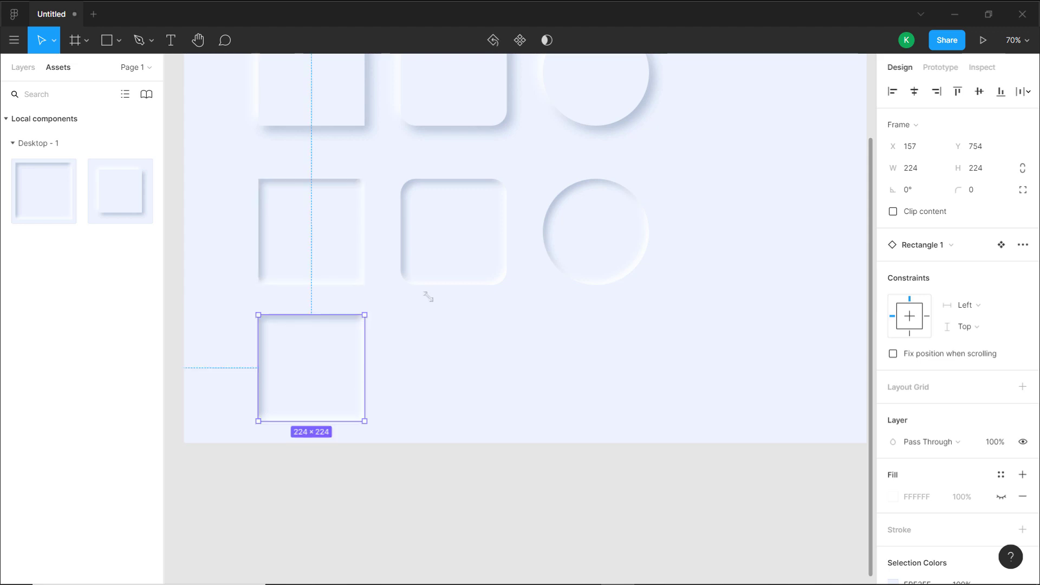
Move the row of three inset shapes up closer to the raised row, and deselect it
scroll(428, 297, left, 4)
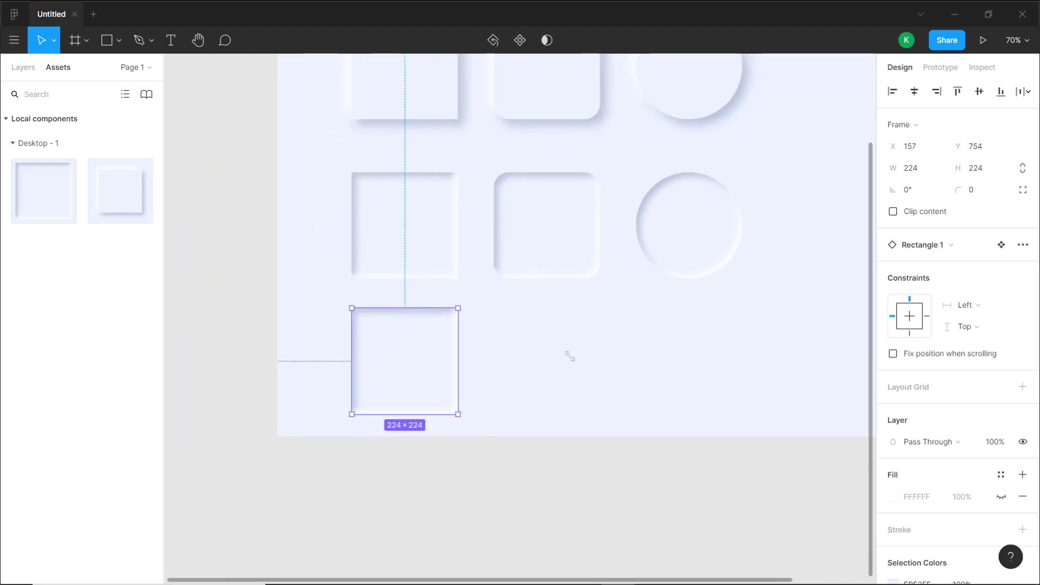
drag(321, 191, 684, 194)
click(620, 308)
scroll(568, 343, up, 1)
scroll(542, 350, left, 1)
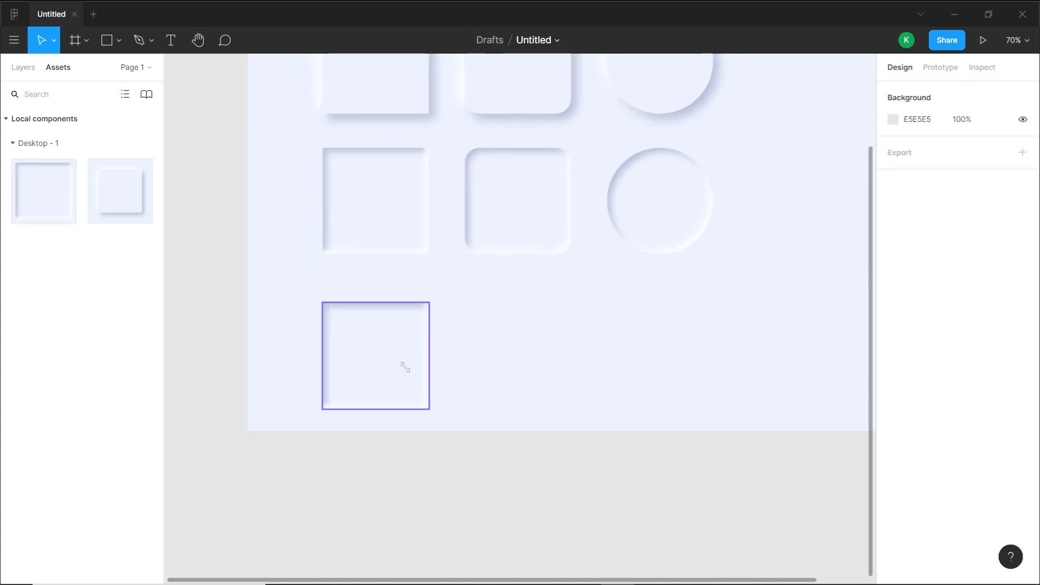
Move the new inset square in the third row up to Y 733, and deselect it
click(403, 363)
scroll(487, 320, down, 2)
scroll(488, 319, left, 1)
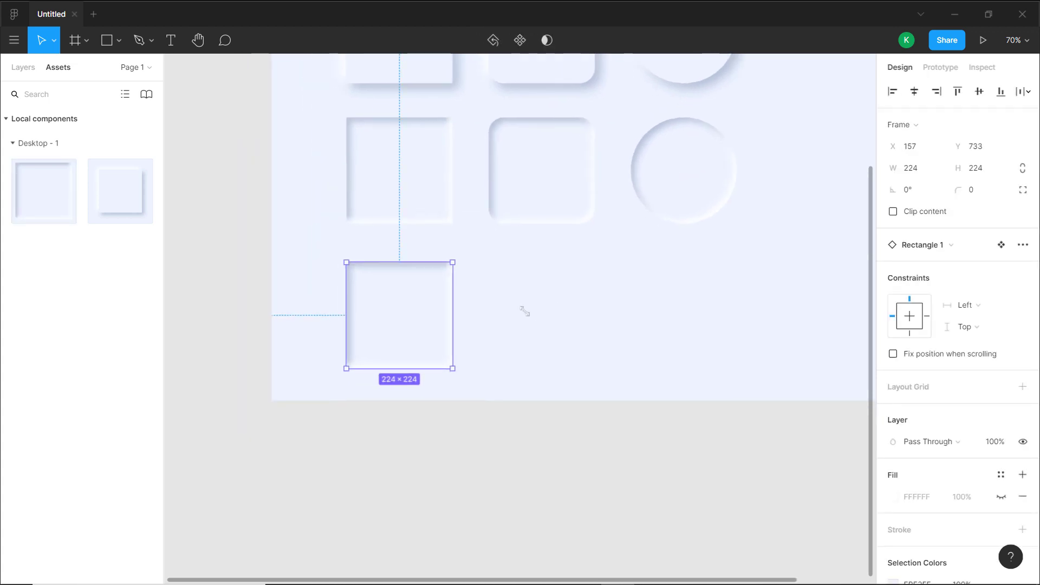
click(524, 311)
scroll(551, 312, left, 3)
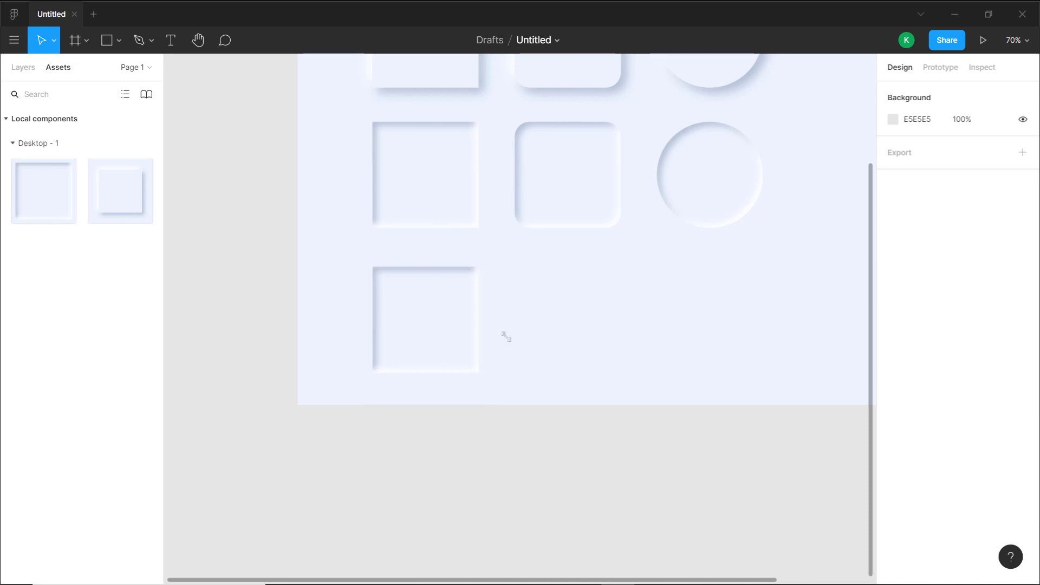
scroll(506, 337, up, 3)
scroll(506, 337, right, 3)
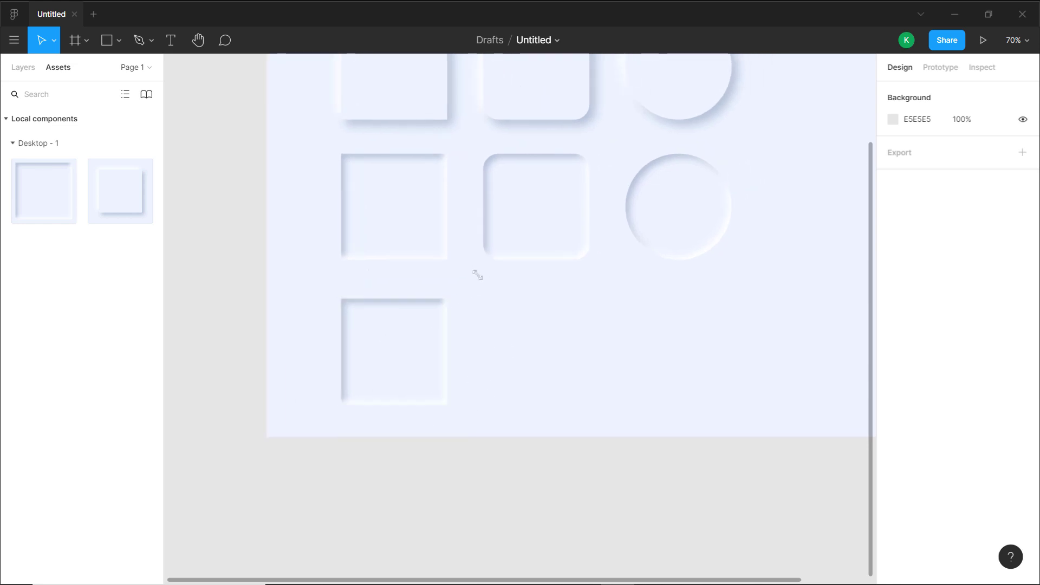
scroll(501, 342, down, 1)
scroll(501, 341, left, 1)
click(511, 339)
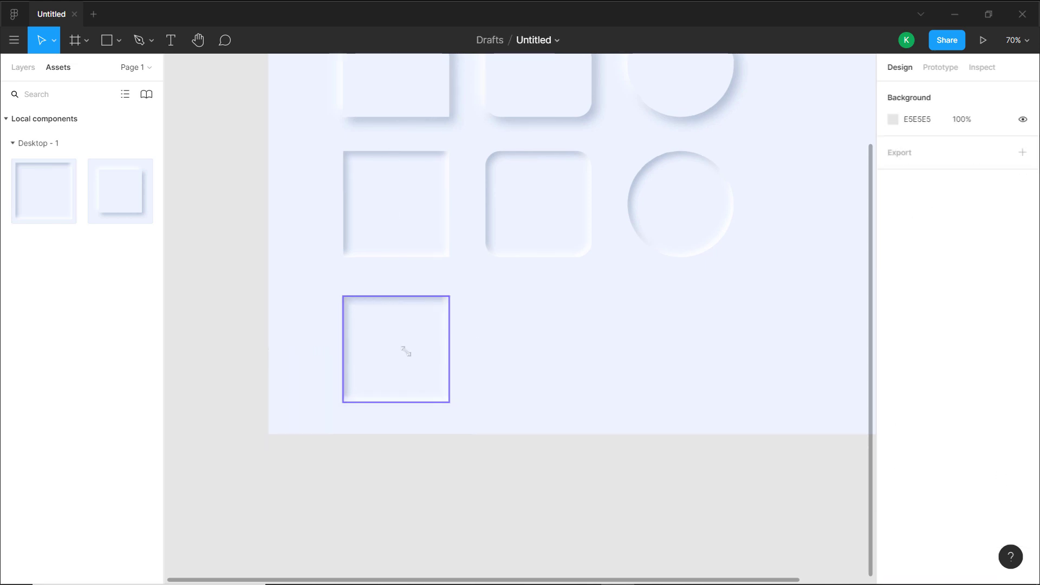
Add a drop shadow in color B4C1D5 at 100% opacity to the rectangle inside the third-row inset instance
double_click(407, 351)
scroll(1001, 438, down, 1)
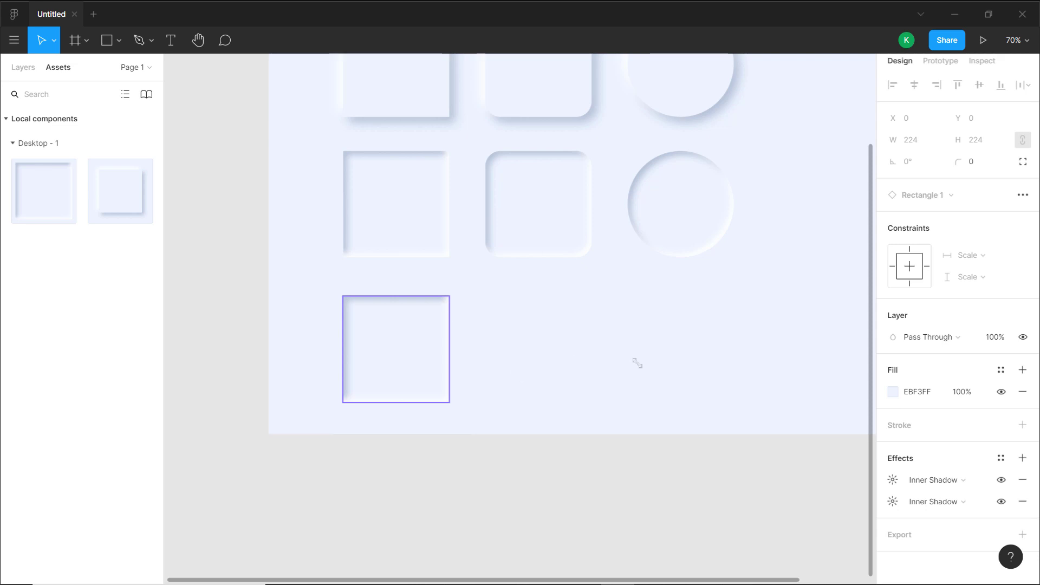
click(1023, 458)
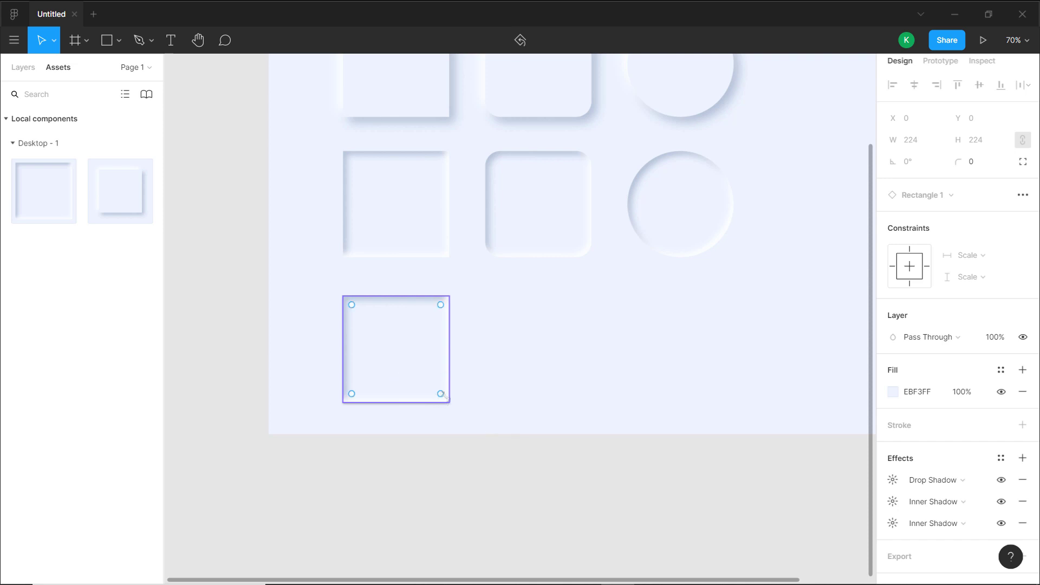
click(894, 481)
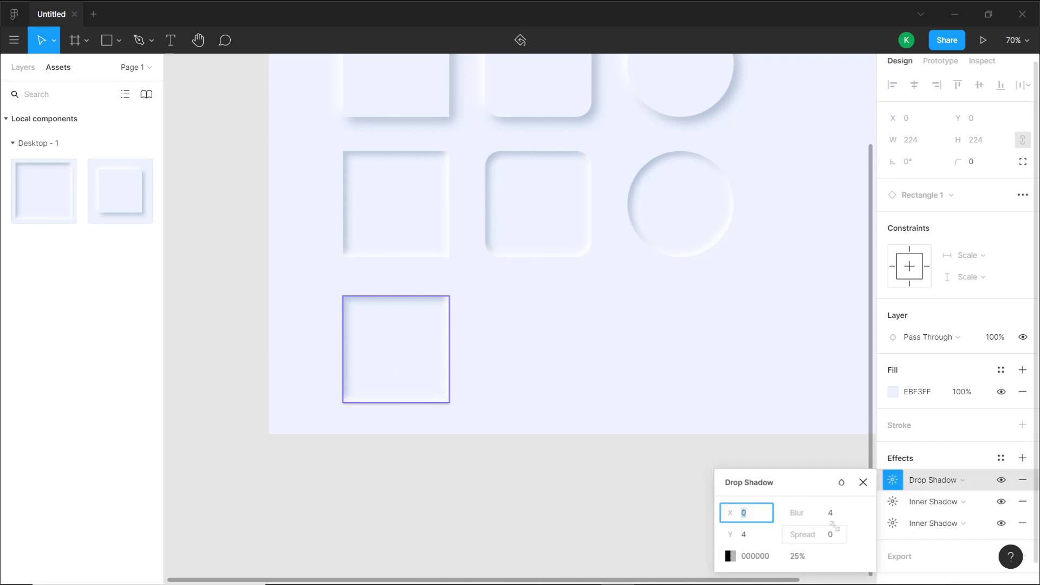
click(730, 556)
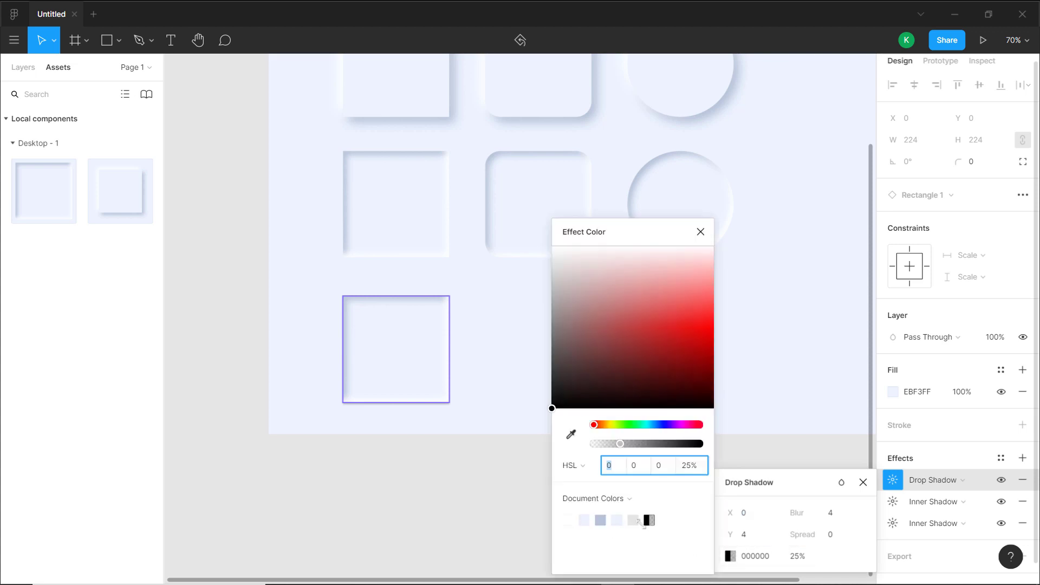
click(599, 520)
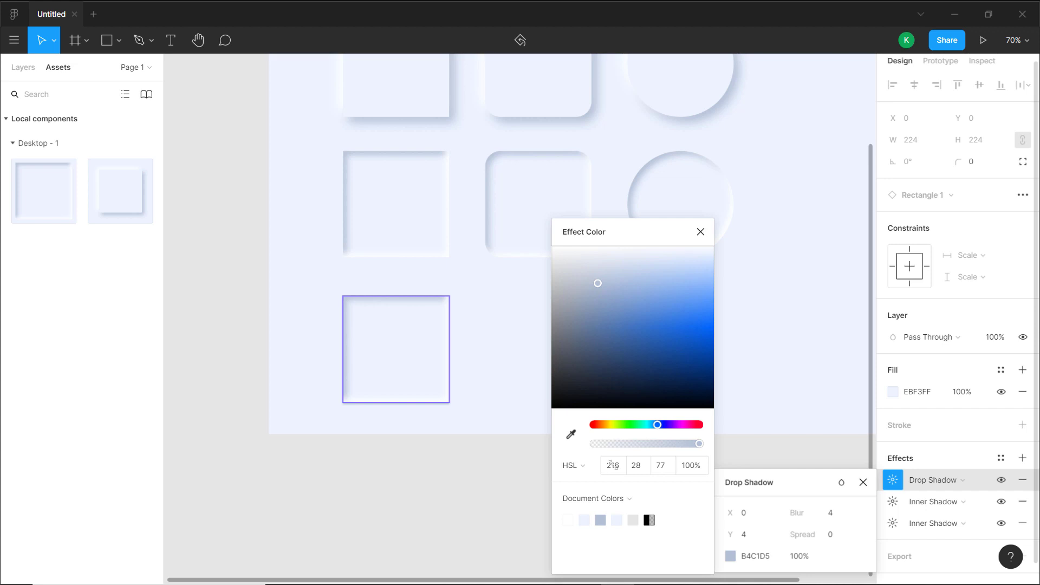
click(640, 466)
click(661, 466)
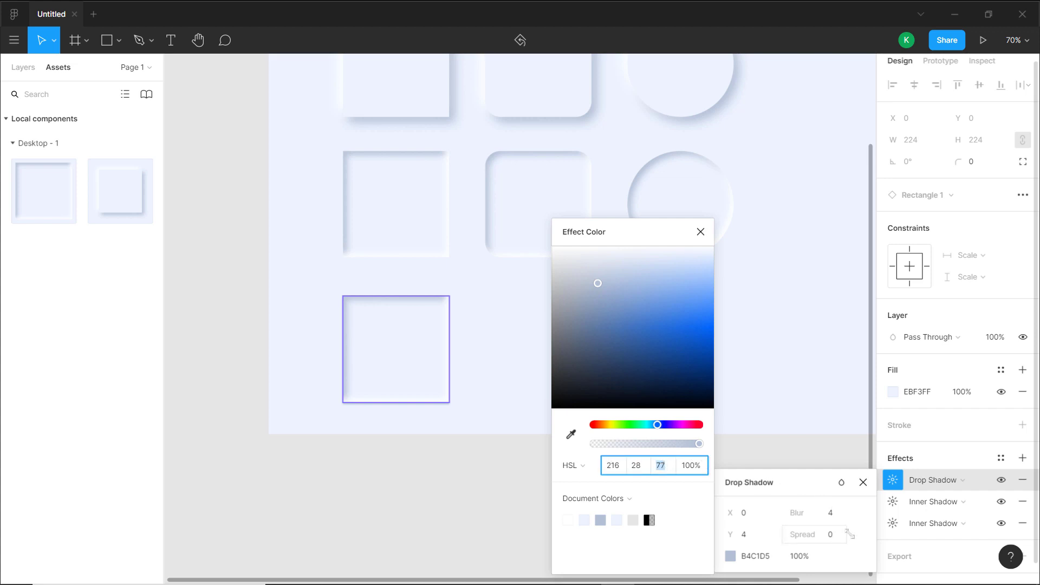
Set the drop shadow's offset to X 6 and Y 6, with a blur of 12
click(745, 513)
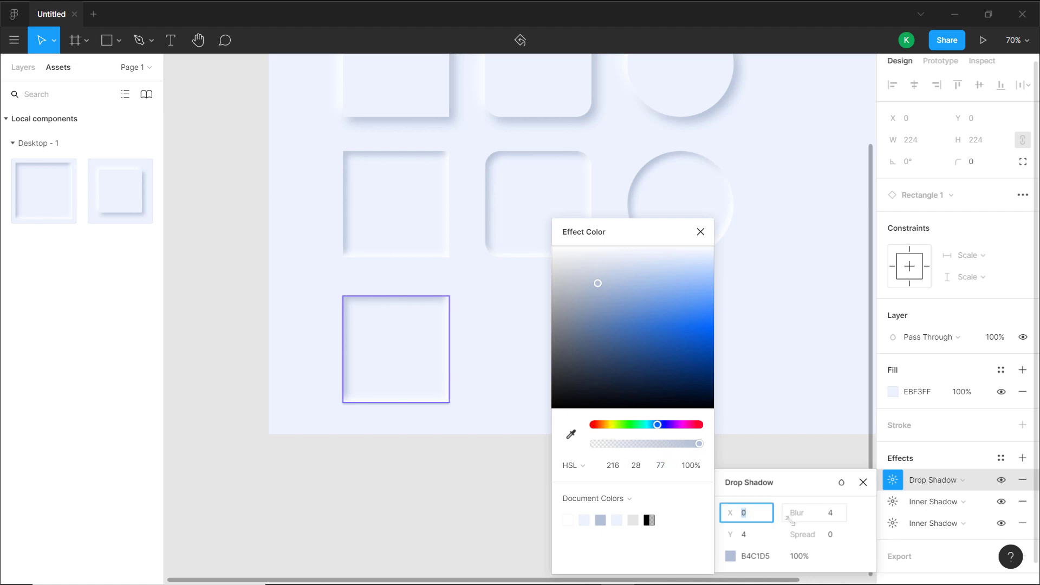
key(Tab)
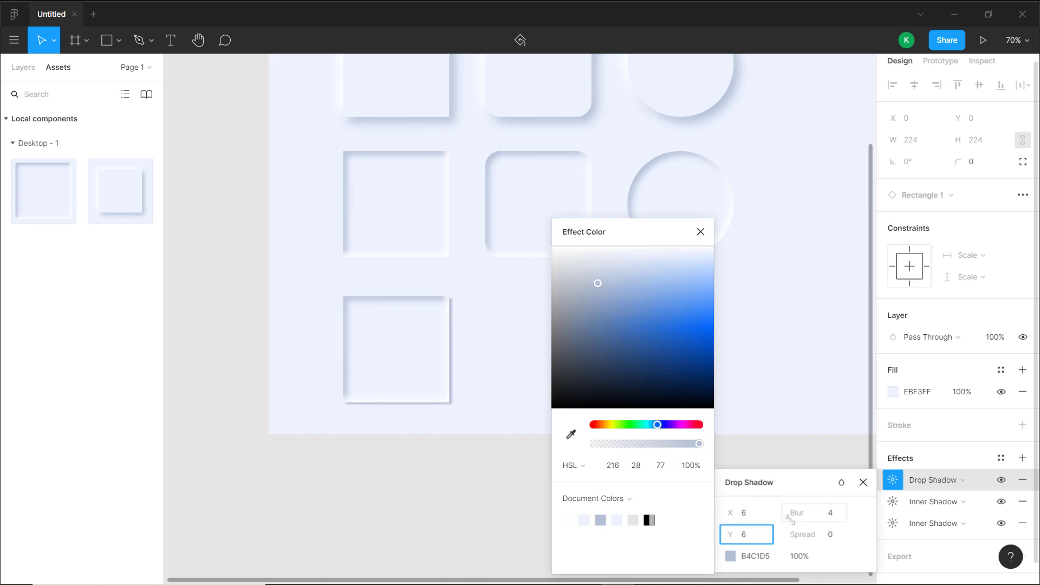
text(6)
click(830, 513)
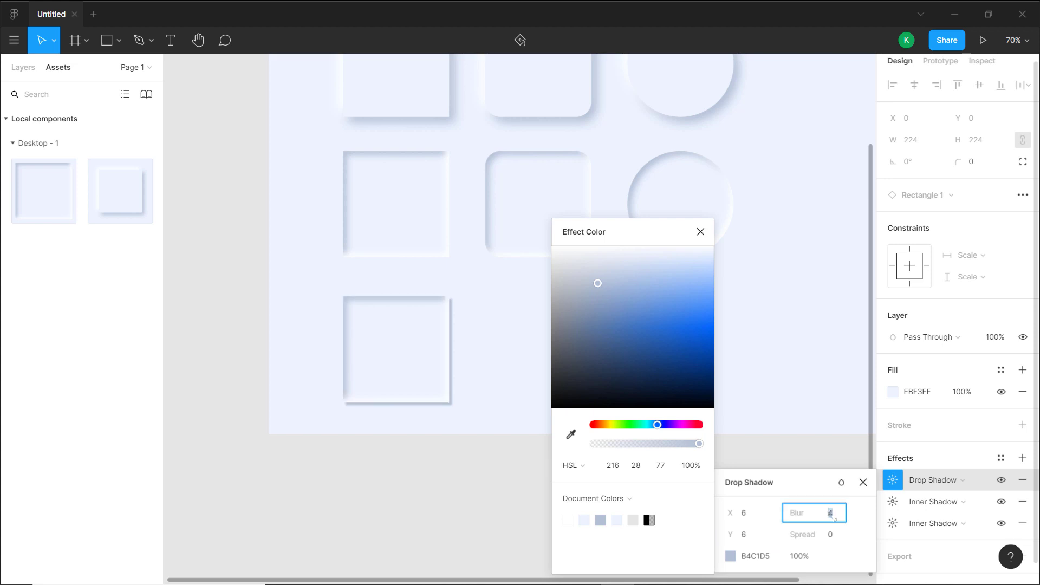
text(12)
key(Return)
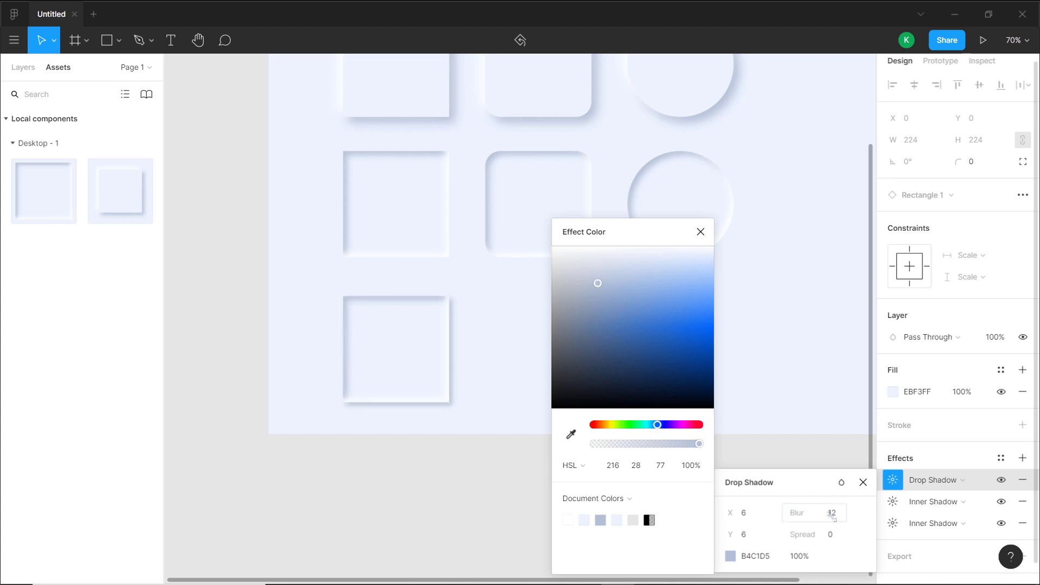
Set the drop shadow's offset to X 10 and Y 10, its blur to 20 and its opacity to 50%
click(741, 512)
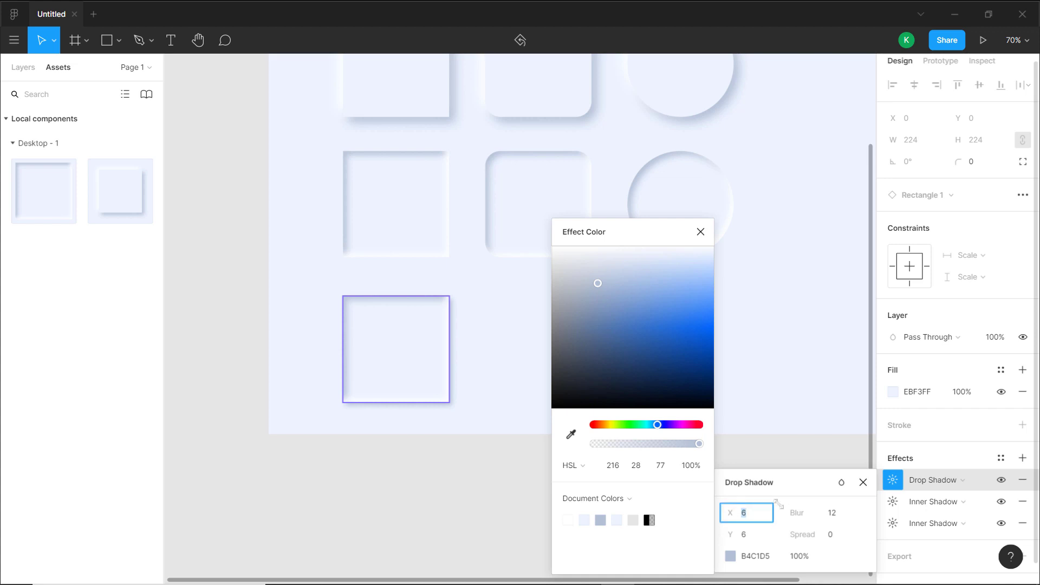
text(10)
key(Tab)
text(1)
key(Tab)
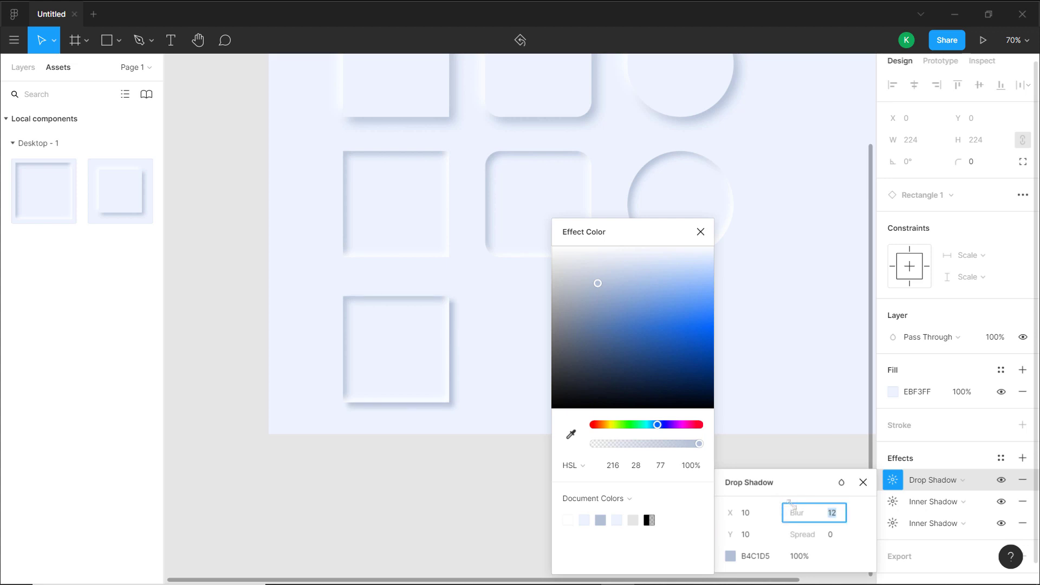
text(20)
key(Return)
click(805, 558)
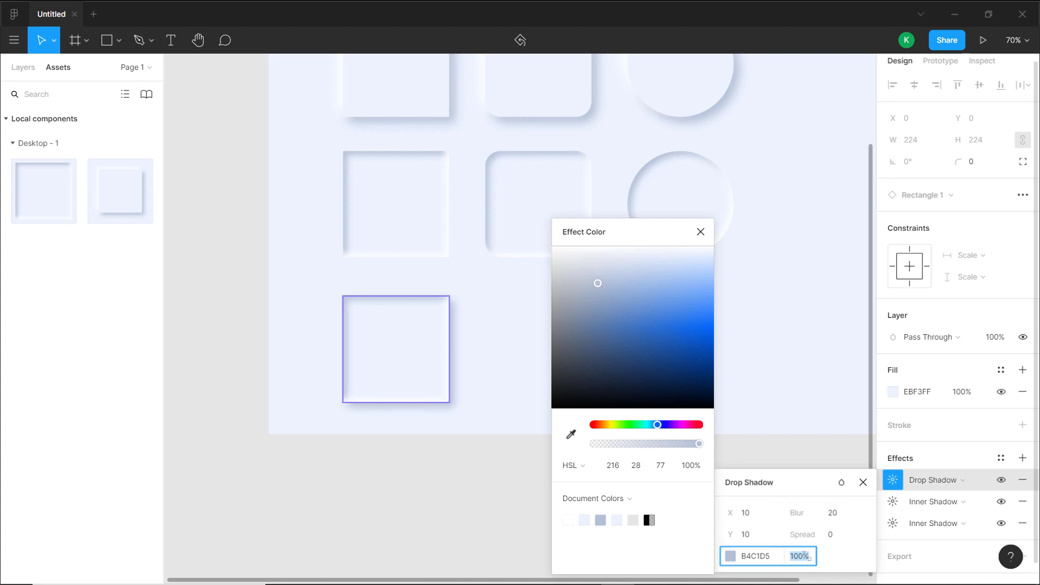
text(50)
key(Return)
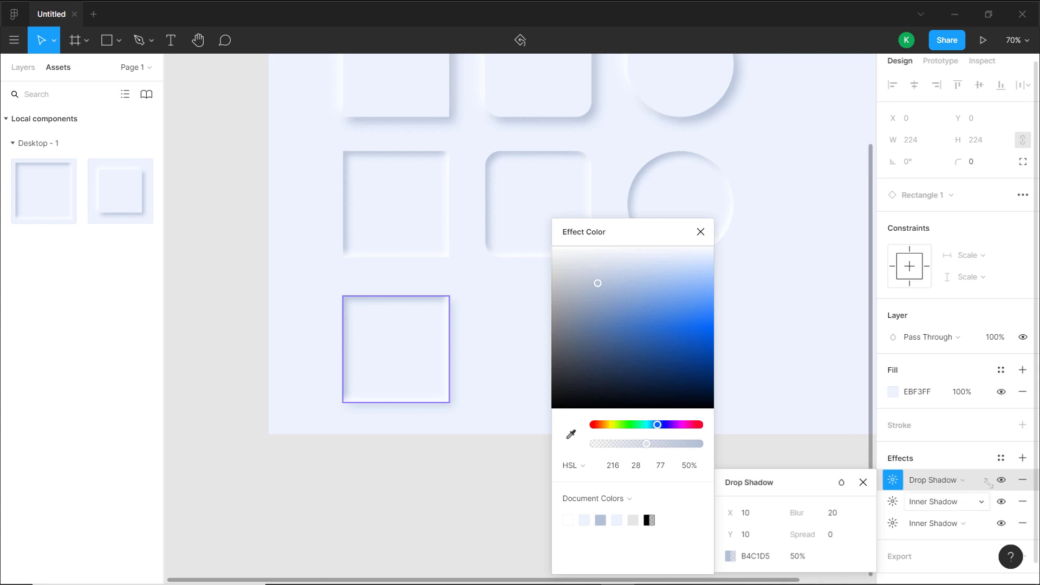
Add a second drop shadow to the same rectangle with offset X -10 and Y -10 and a blur of 20
click(1022, 459)
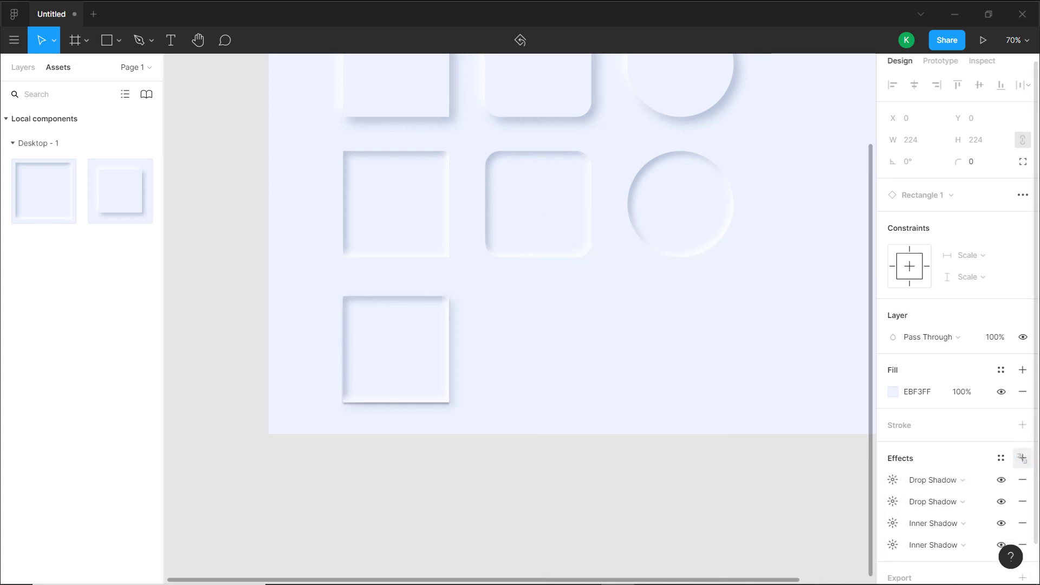
click(894, 480)
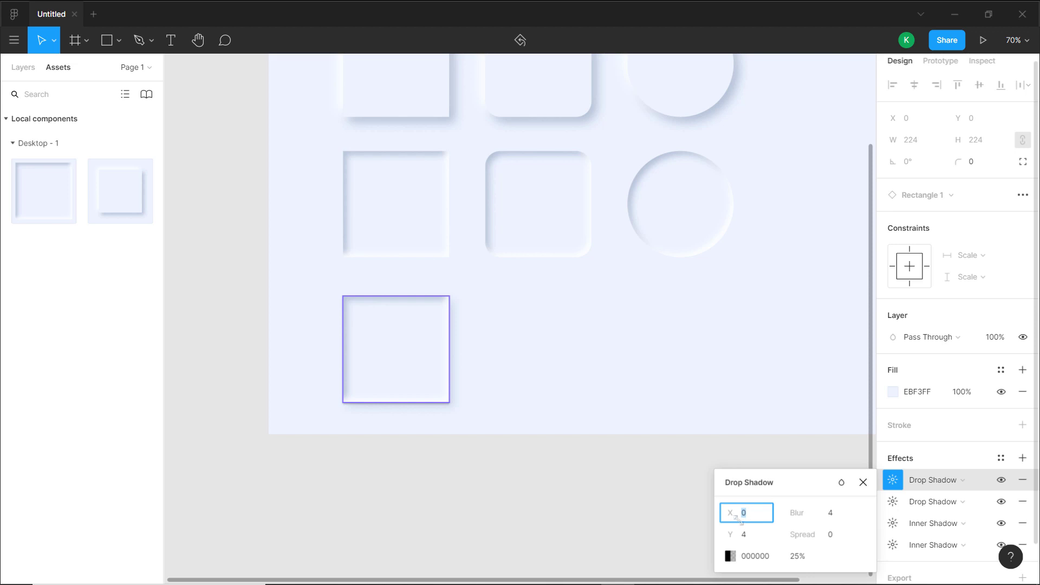
key(Tab)
text(-)
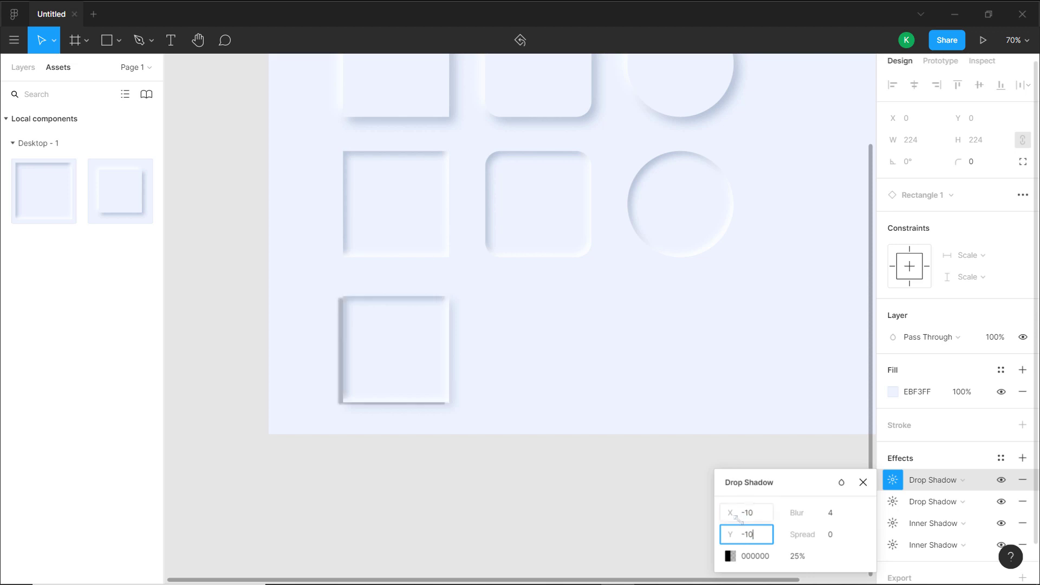
text(10)
key(Tab)
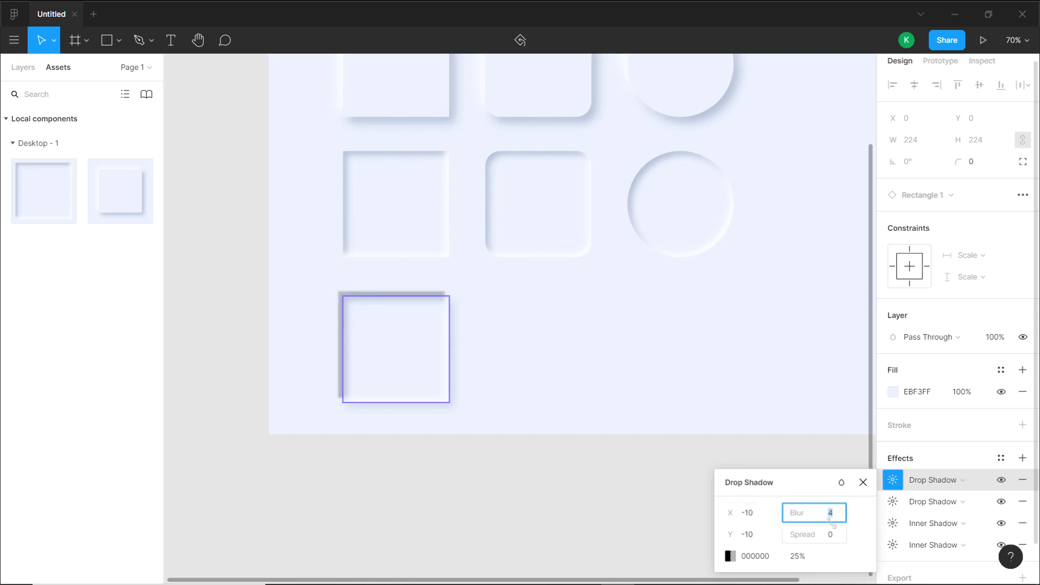
text(20)
key(Return)
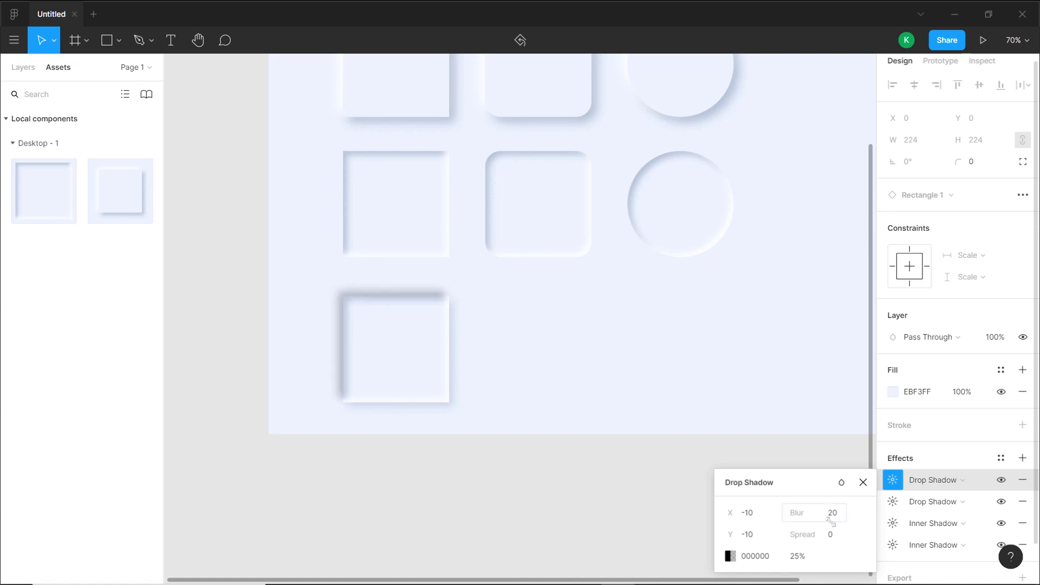
Color the second drop shadow white (FFFFFF) at about 96% opacity, and deselect the rectangle
click(893, 482)
click(893, 482)
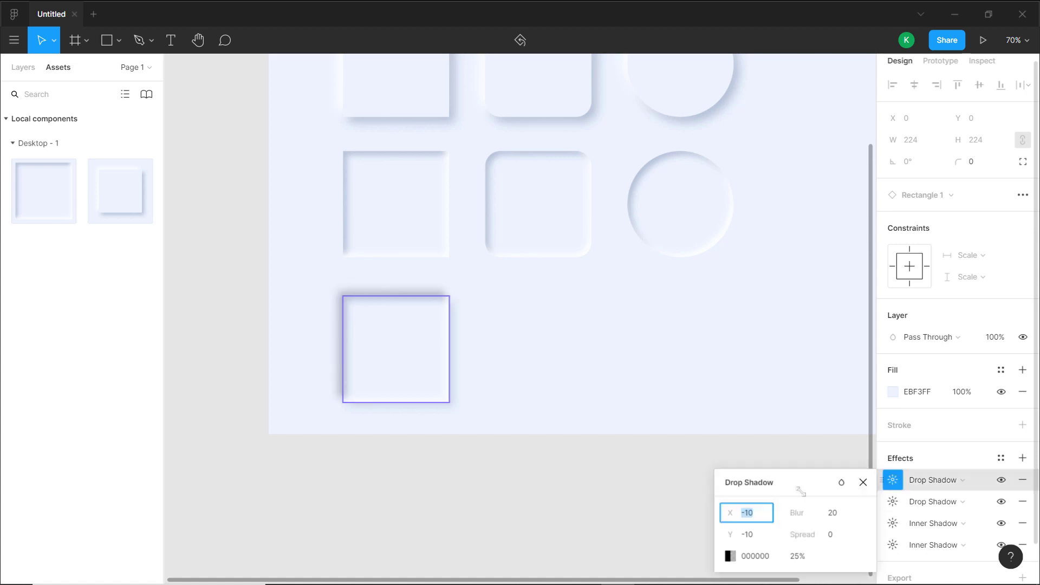
click(730, 556)
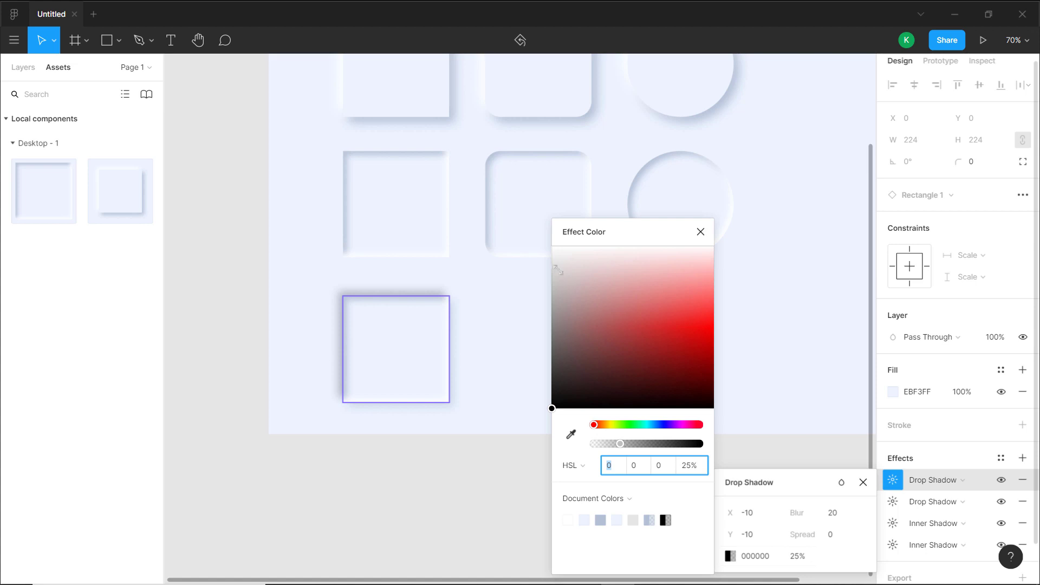
drag(561, 260, 530, 228)
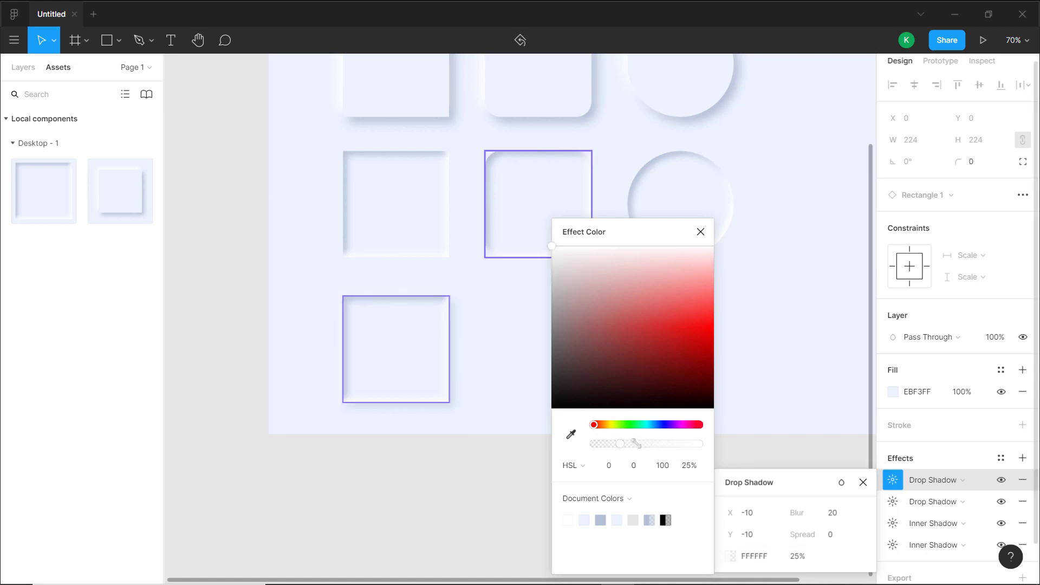
drag(620, 444, 690, 444)
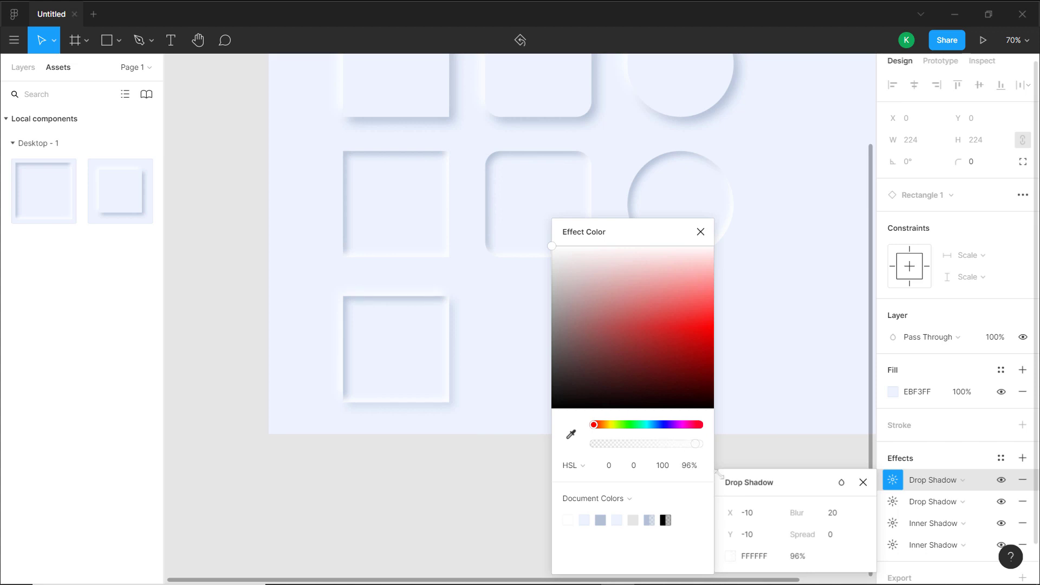
mouse_move(694, 443)
mouse_down()
mouse_move(657, 444)
mouse_move(692, 446)
mouse_up()
click(747, 327)
scroll(569, 313, up, 3)
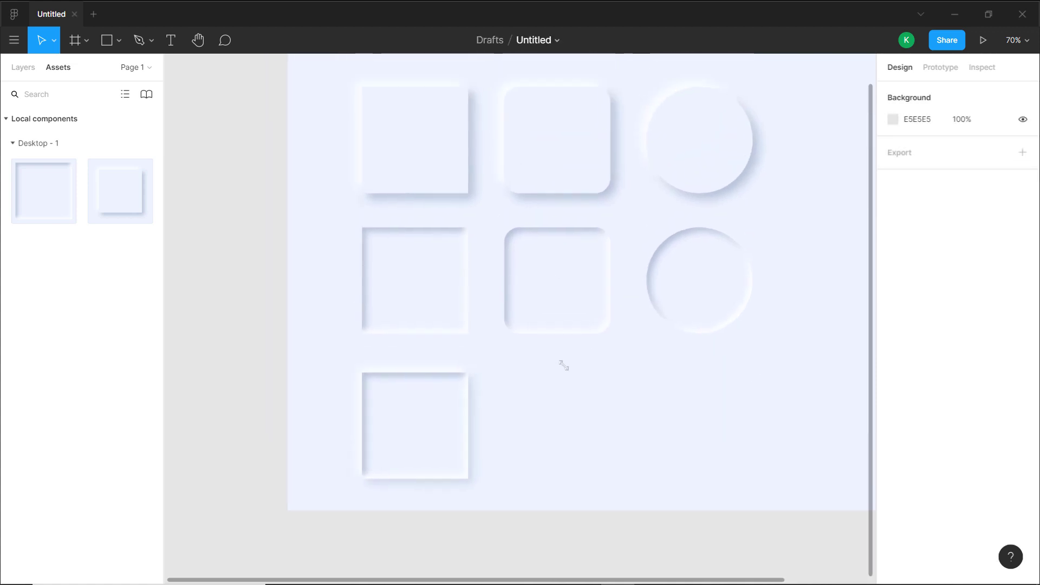
Duplicate the third-row square and shrink the copy evenly around its centre to 160 × 160
scroll(580, 364, down, 2)
scroll(580, 365, right, 2)
scroll(577, 200, up, 2)
scroll(558, 211, down, 2)
scroll(558, 211, right, 2)
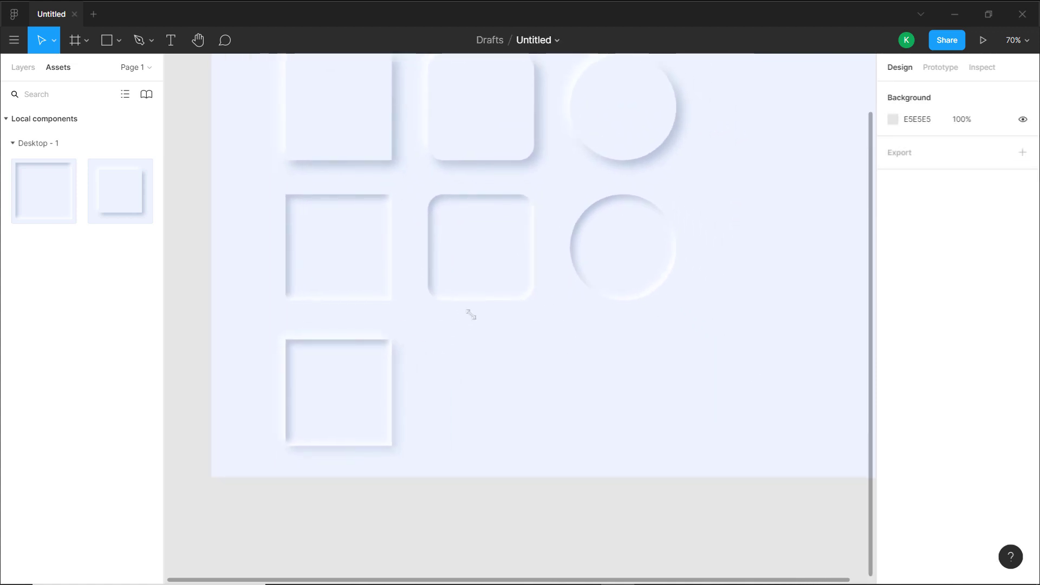
click(382, 406)
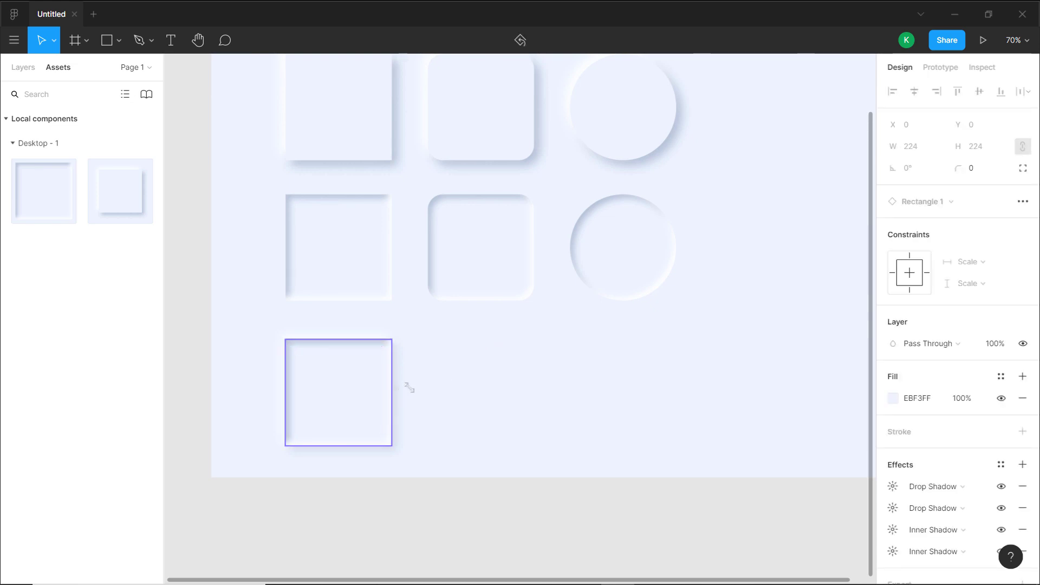
mouse_move(376, 397)
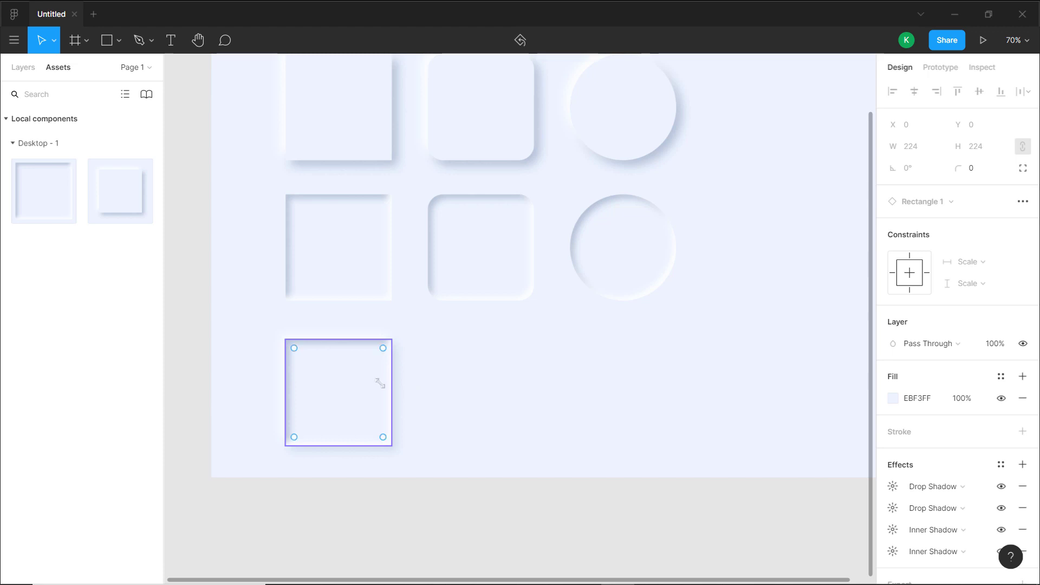
key(ctrl+d)
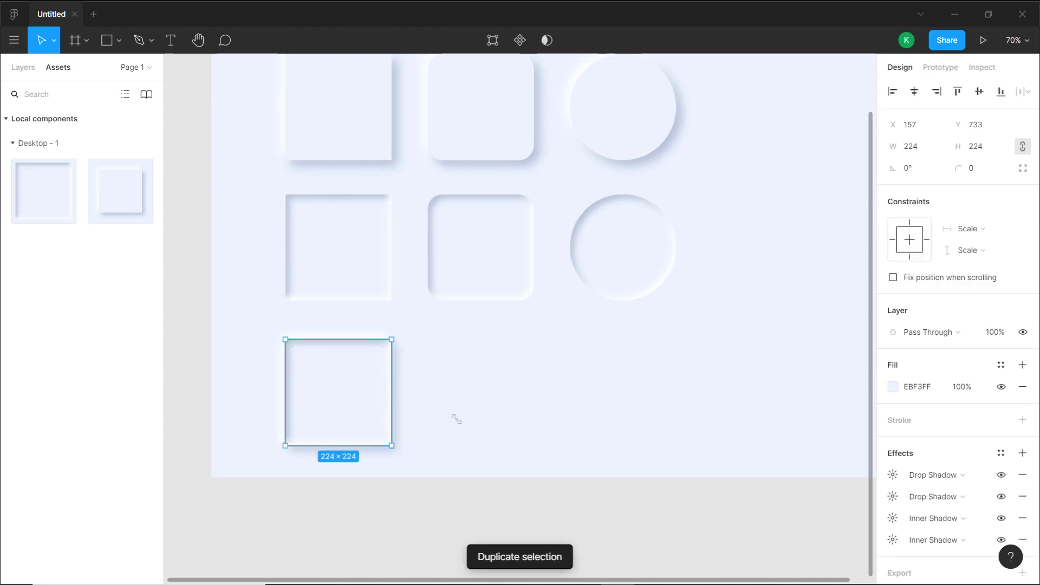
drag(392, 340, 380, 351)
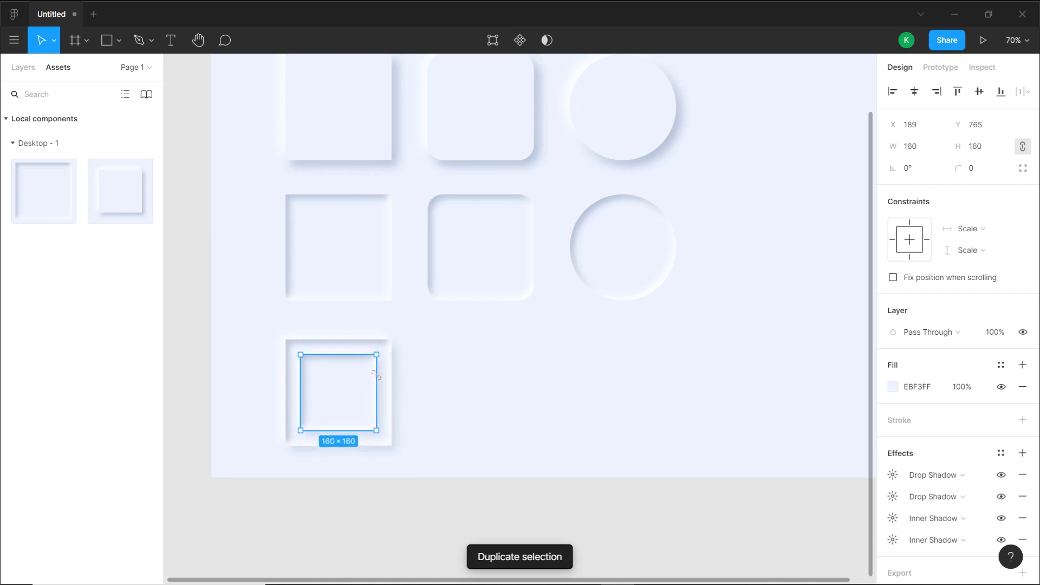
click(476, 341)
scroll(476, 341, left, 4)
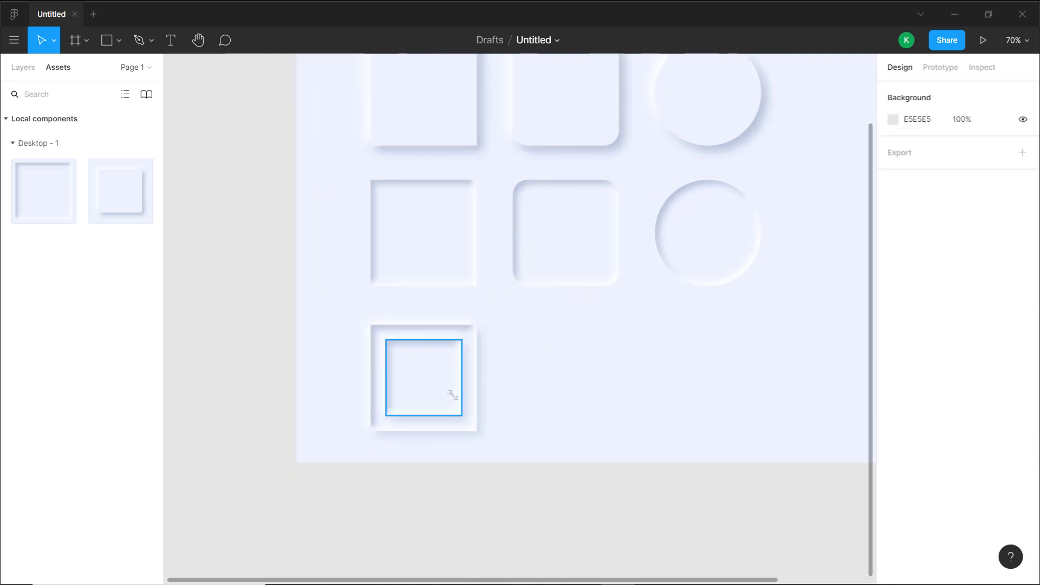
Swap the smaller square's effect types, turning its two drop shadows into inner shadows and its two inner shadows into drop shadows
click(446, 378)
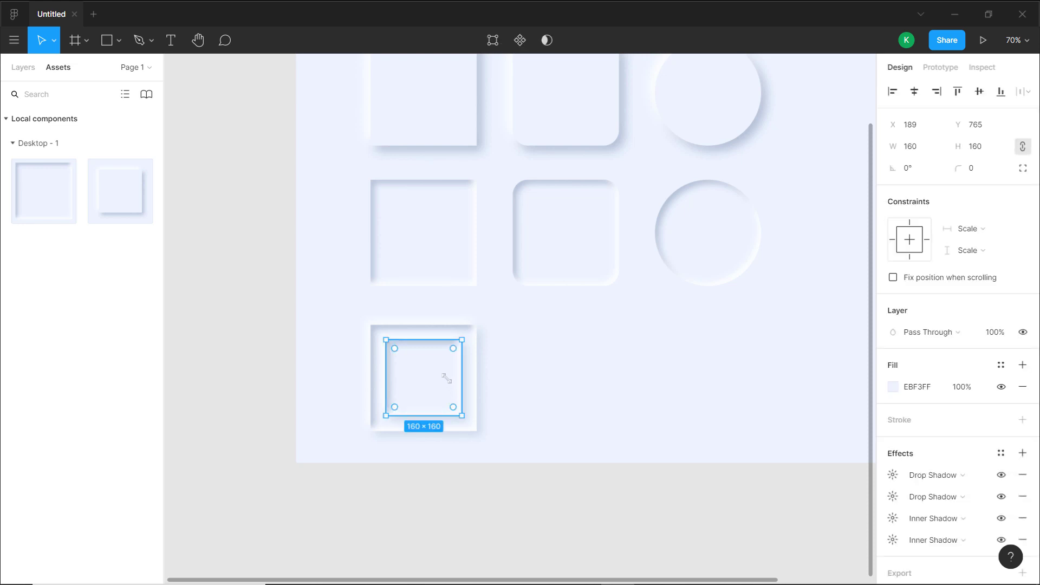
click(941, 474)
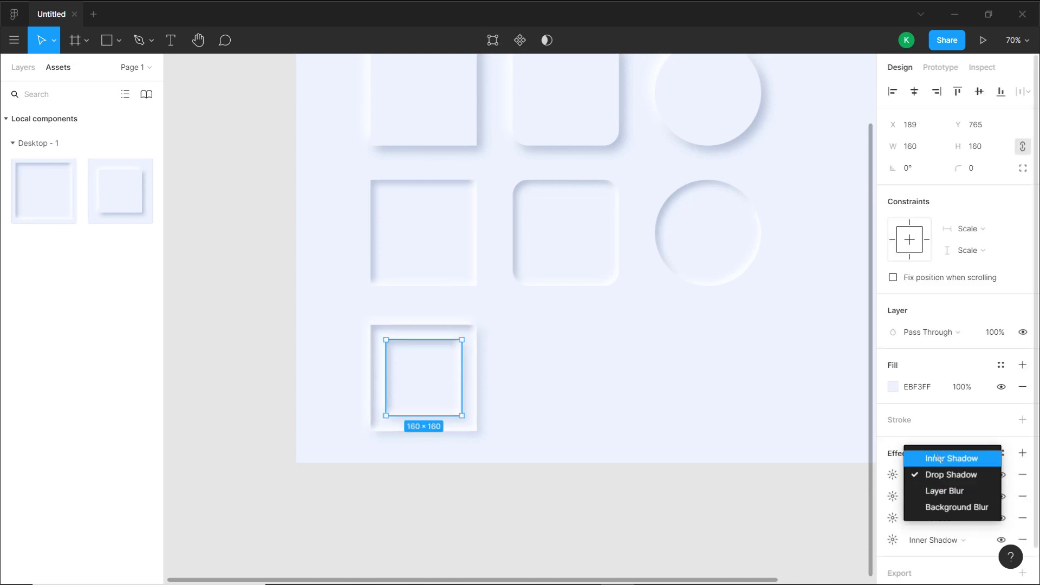
click(938, 457)
click(933, 494)
click(933, 479)
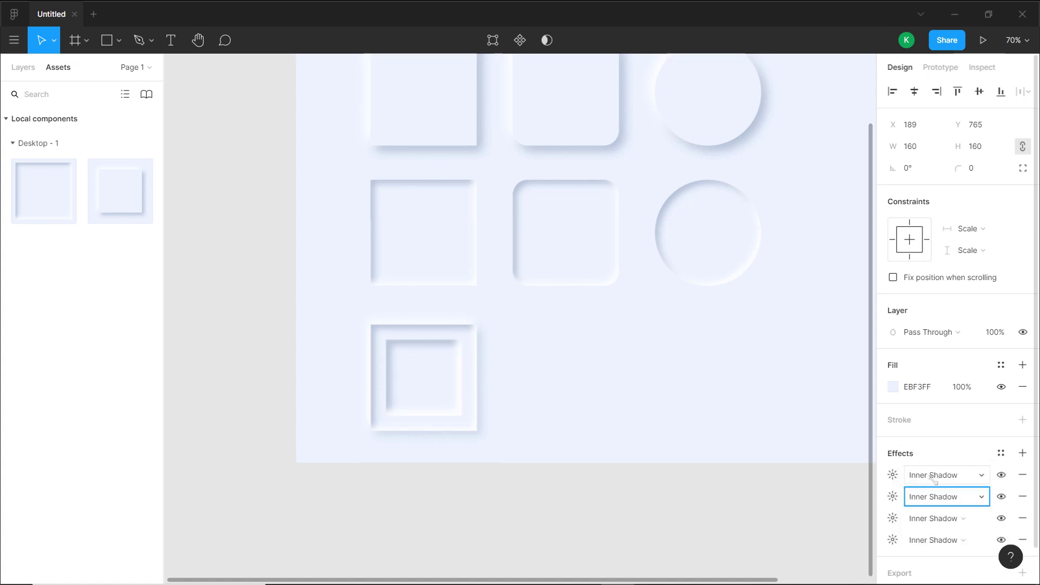
click(937, 513)
click(947, 531)
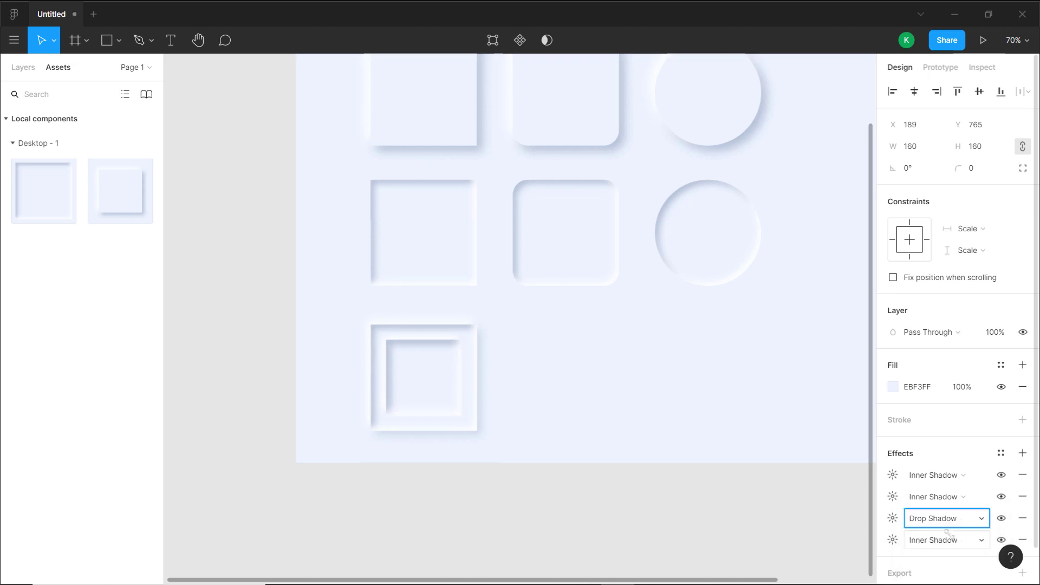
click(947, 536)
click(948, 534)
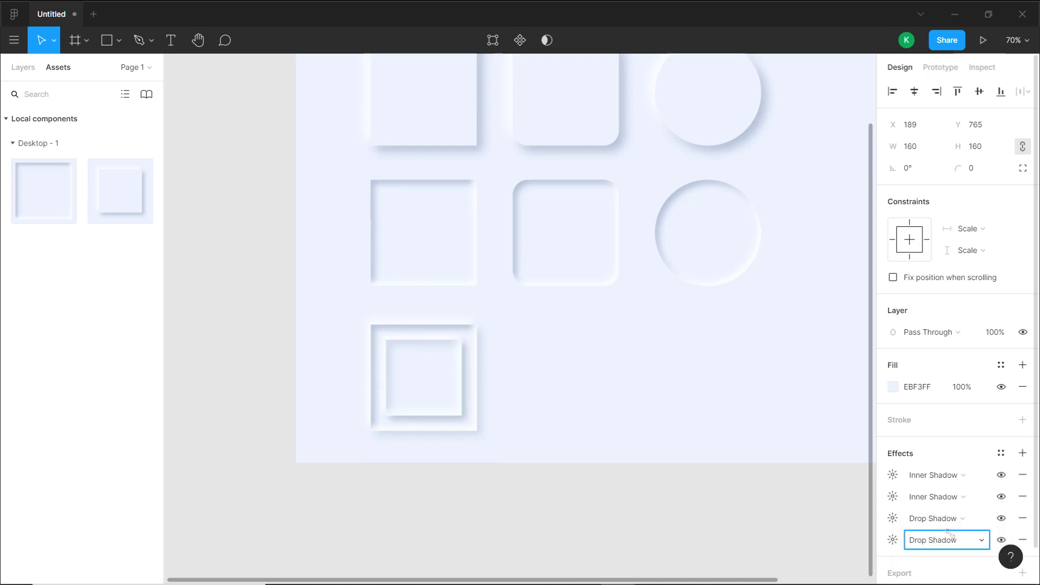
click(633, 393)
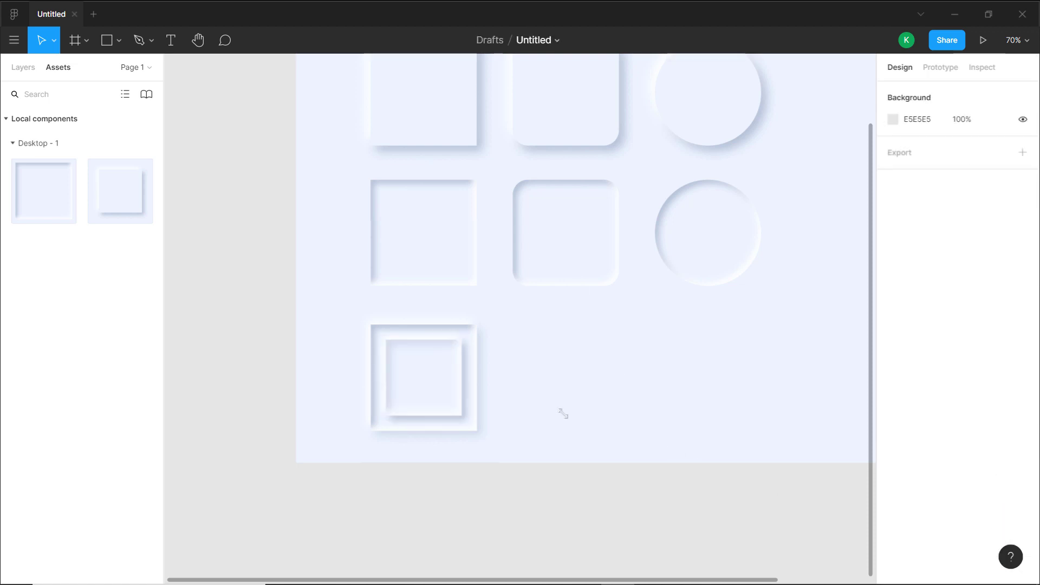
scroll(559, 412, down, 2)
scroll(559, 412, left, 1)
scroll(599, 283, up, 2)
scroll(599, 283, right, 1)
scroll(587, 327, down, 1)
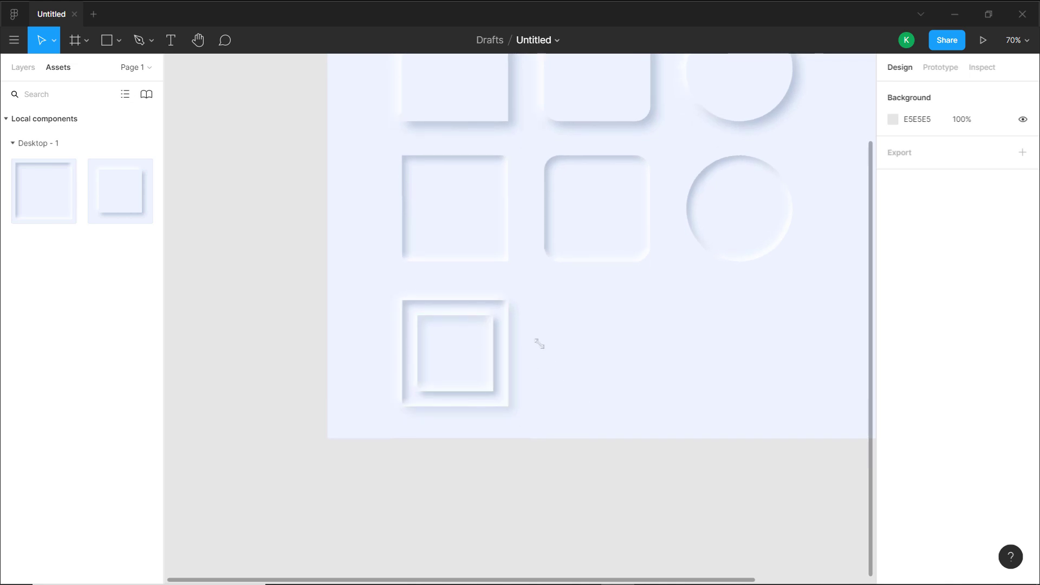
scroll(579, 331, up, 2)
scroll(592, 341, right, 1)
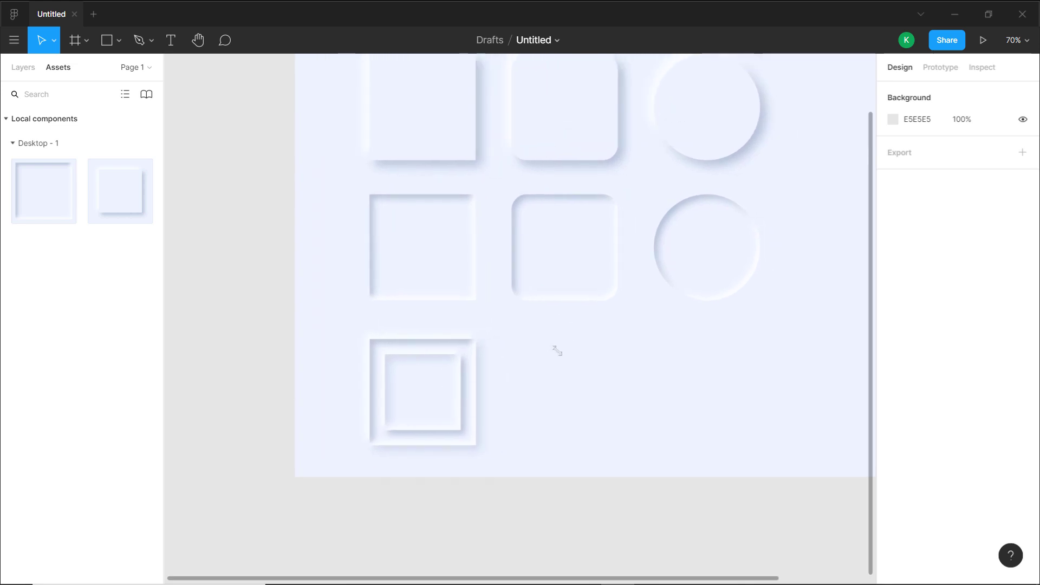
scroll(557, 350, down, 2)
scroll(556, 351, right, 1)
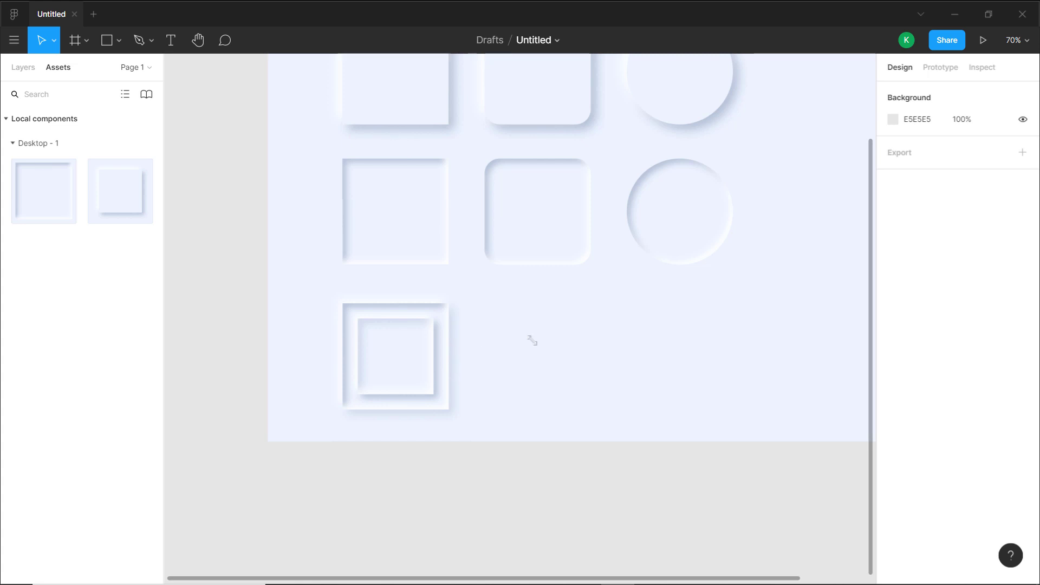
Hide both inner shadows on the smaller square in the third row
click(413, 350)
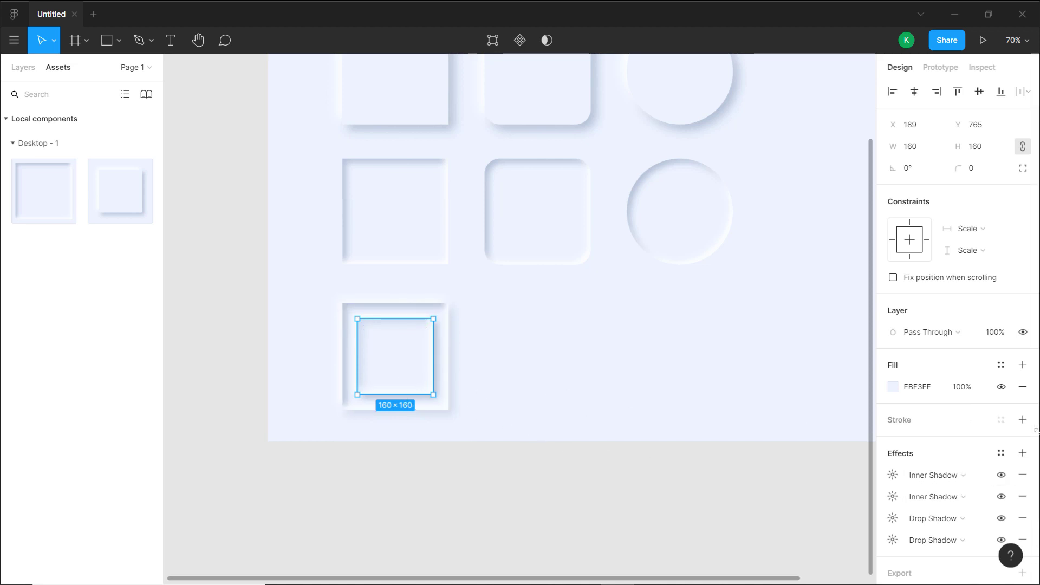
click(1001, 475)
click(1001, 496)
click(722, 416)
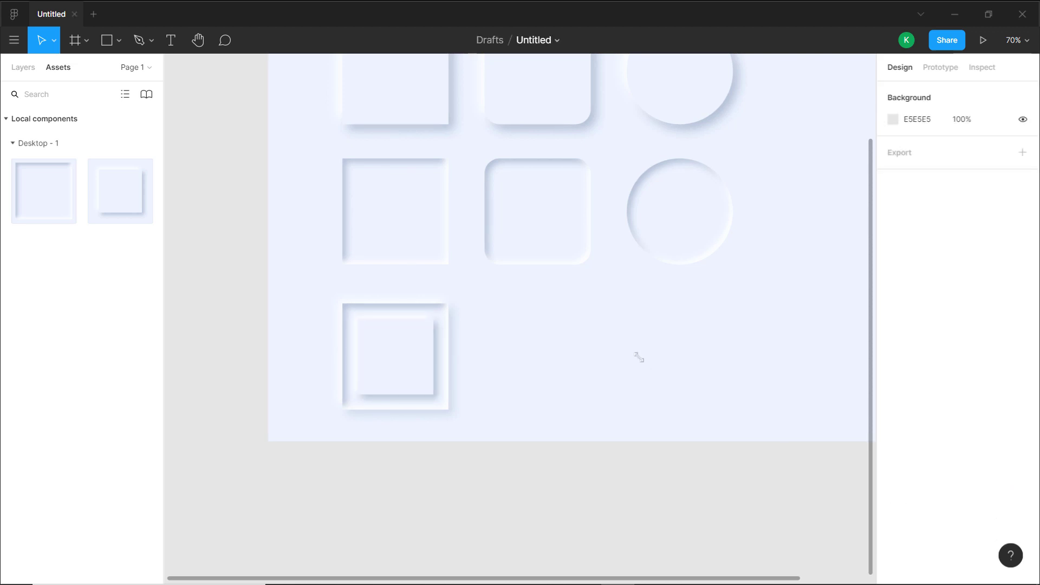
scroll(542, 254, right, 2)
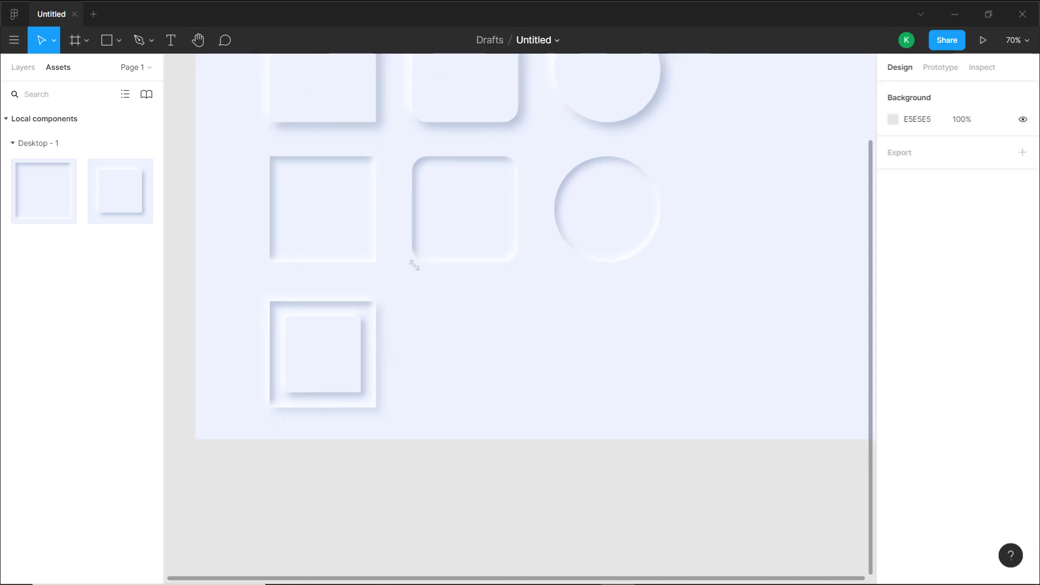
scroll(449, 281, down, 2)
scroll(449, 281, left, 1)
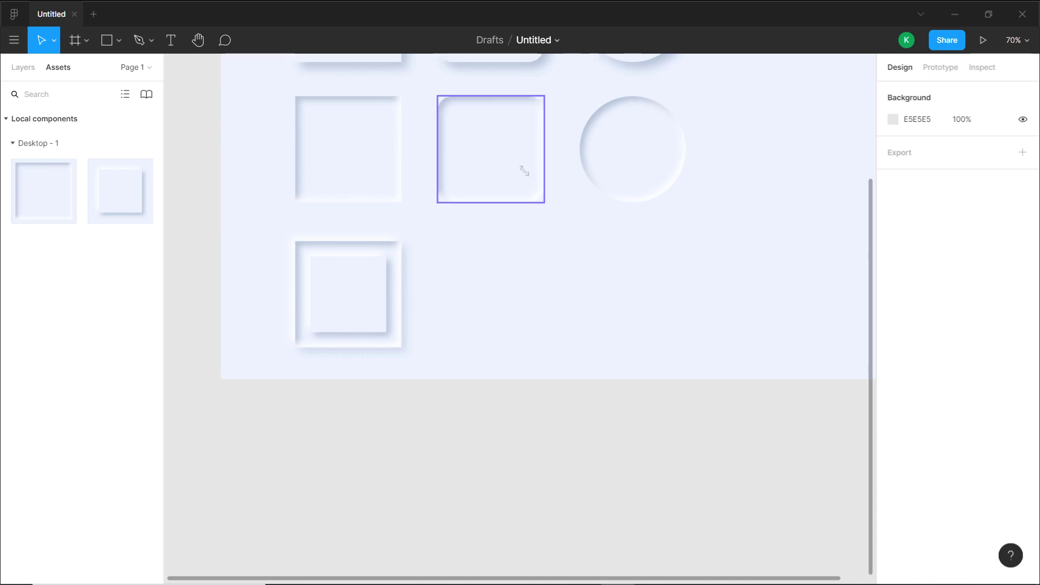
scroll(520, 255, up, 1)
scroll(520, 255, left, 1)
scroll(511, 267, right, 1)
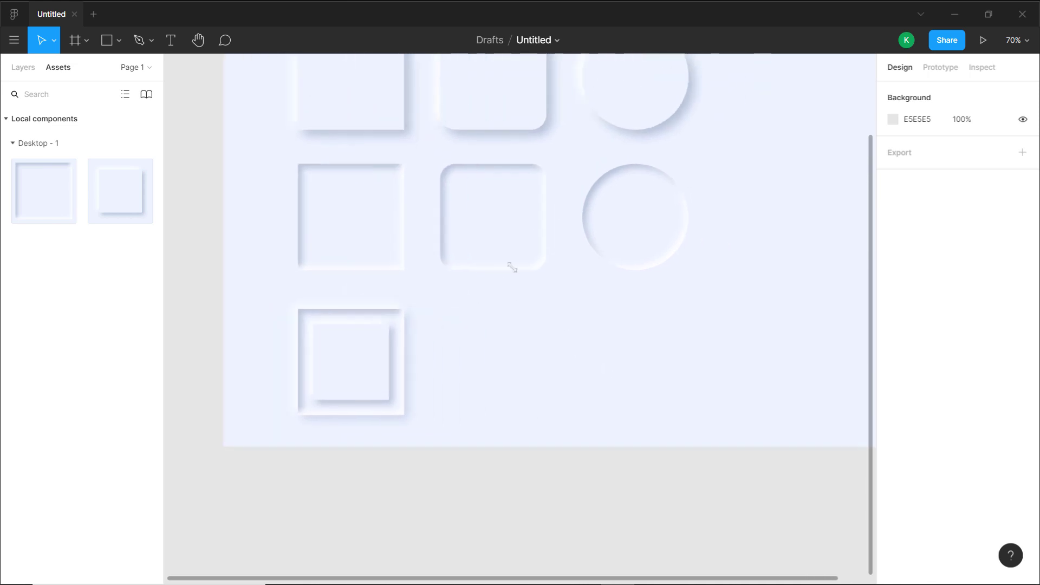
scroll(471, 315, up, 1)
scroll(471, 314, left, 1)
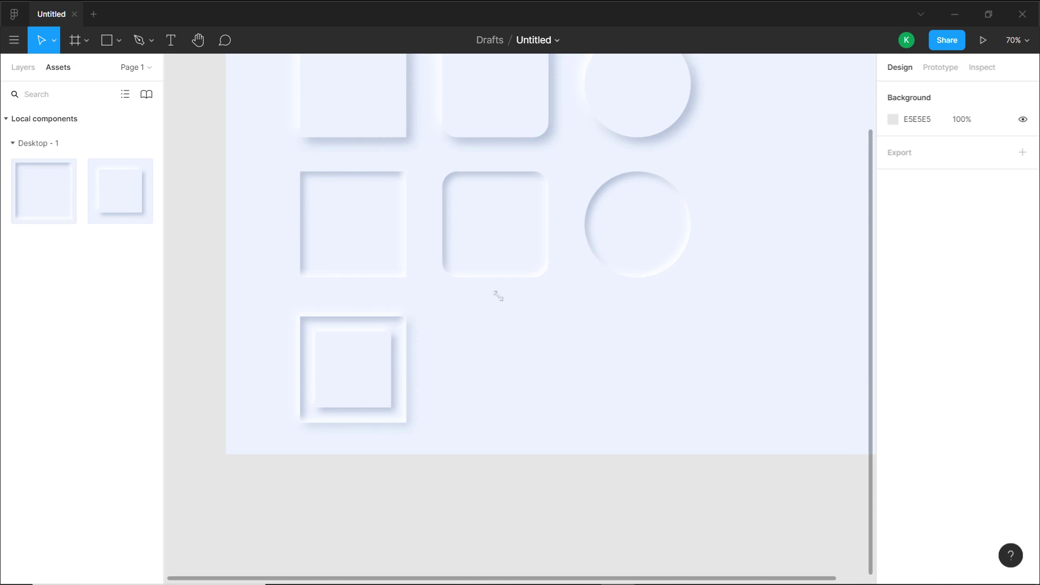
scroll(494, 290, down, 1)
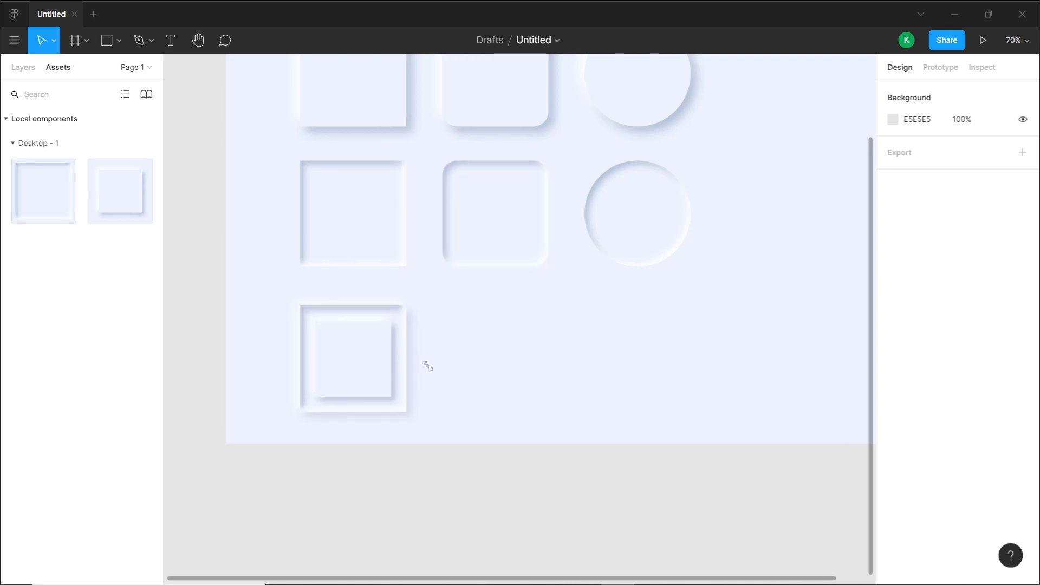
Group the two nested squares in the third row and turn the group into a component
click(370, 376)
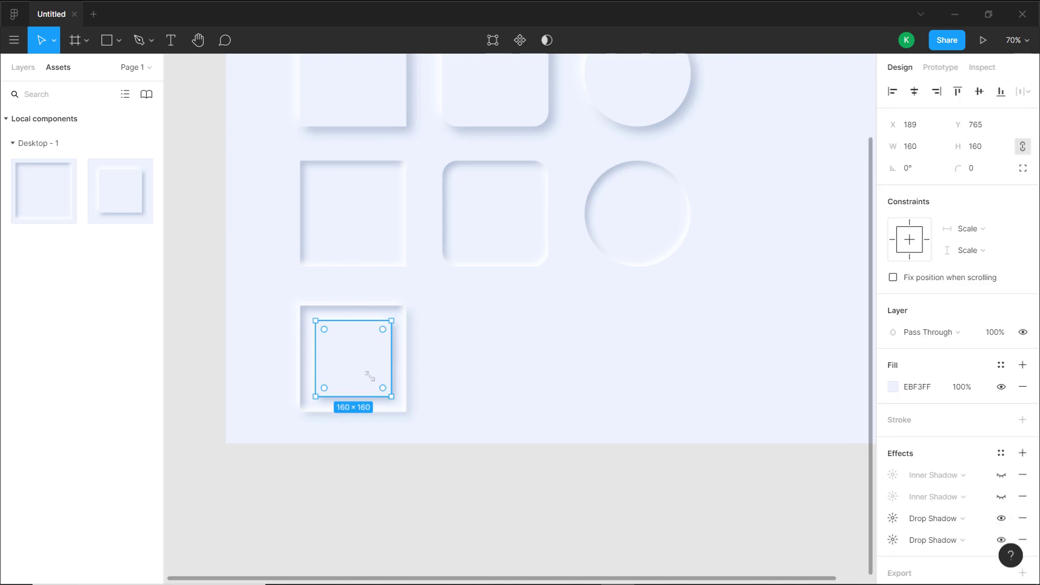
shift+click(405, 395)
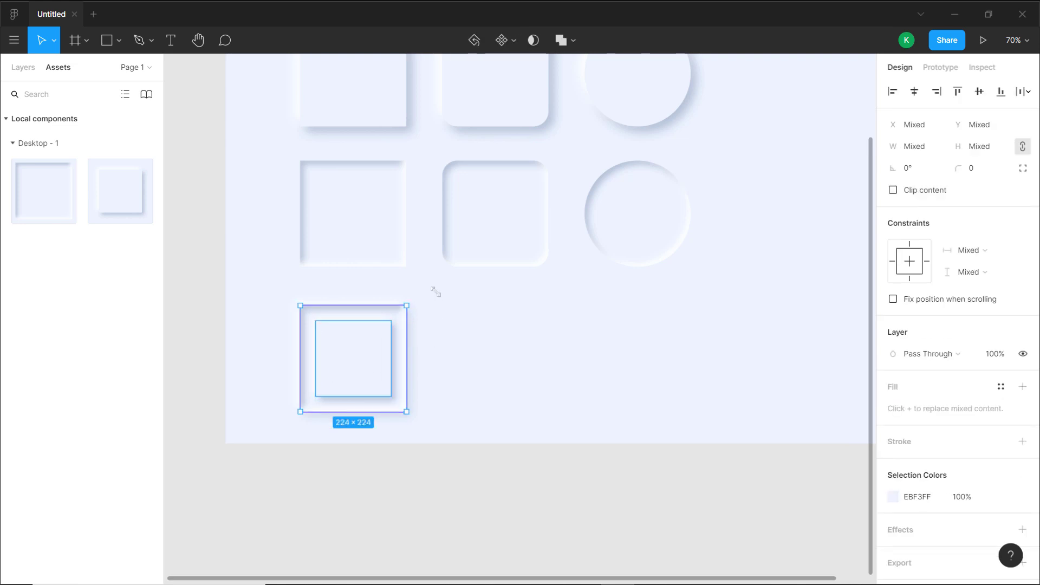
drag(436, 291, 284, 428)
key(ctrl+g)
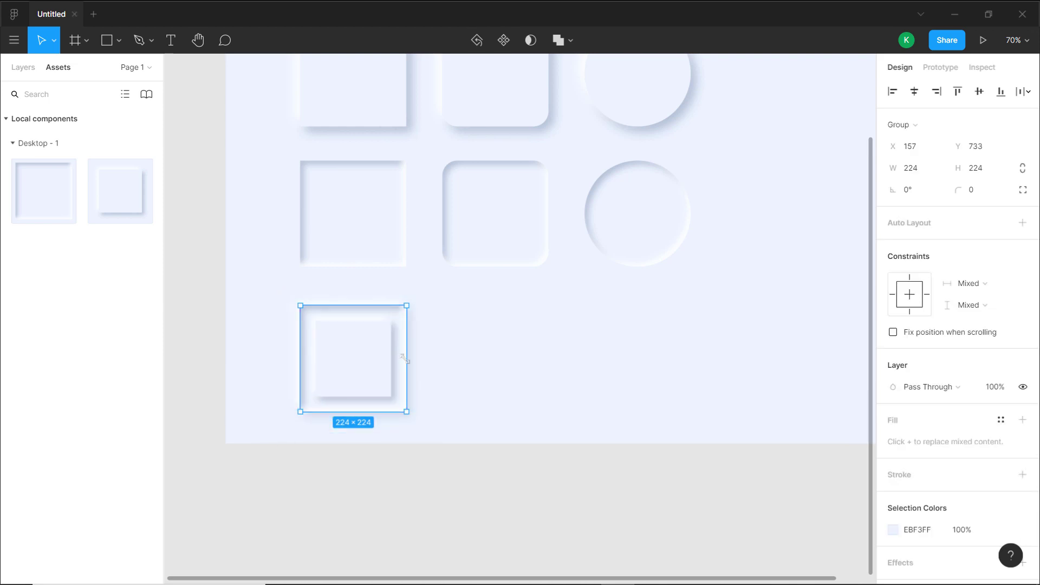
click(503, 42)
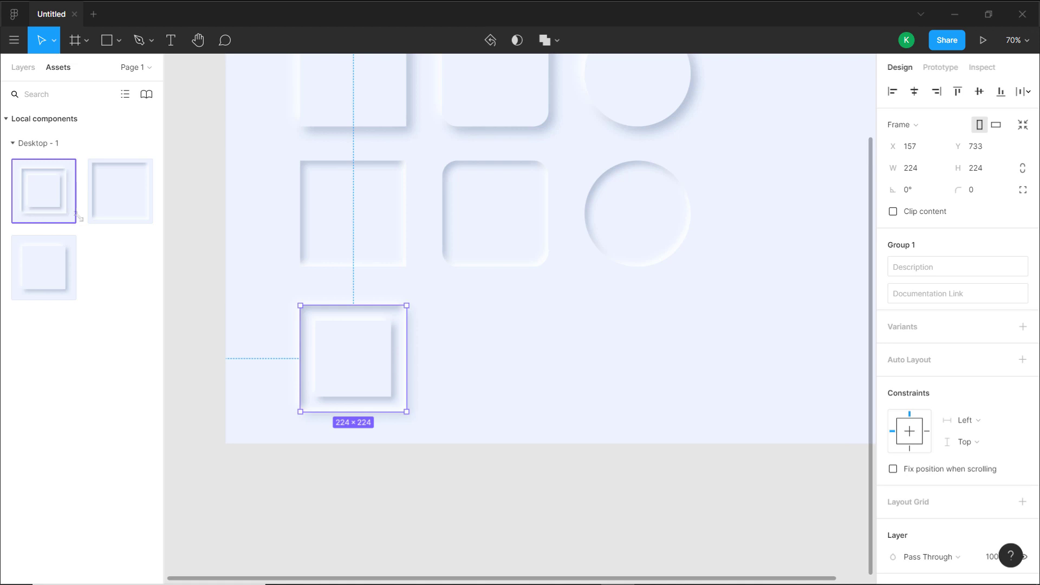
Place two copies of the nested-square component in the third row, aligned under the inset rounded square and the inset circle
alt+click(341, 350)
drag(341, 350, 654, 339)
click(713, 295)
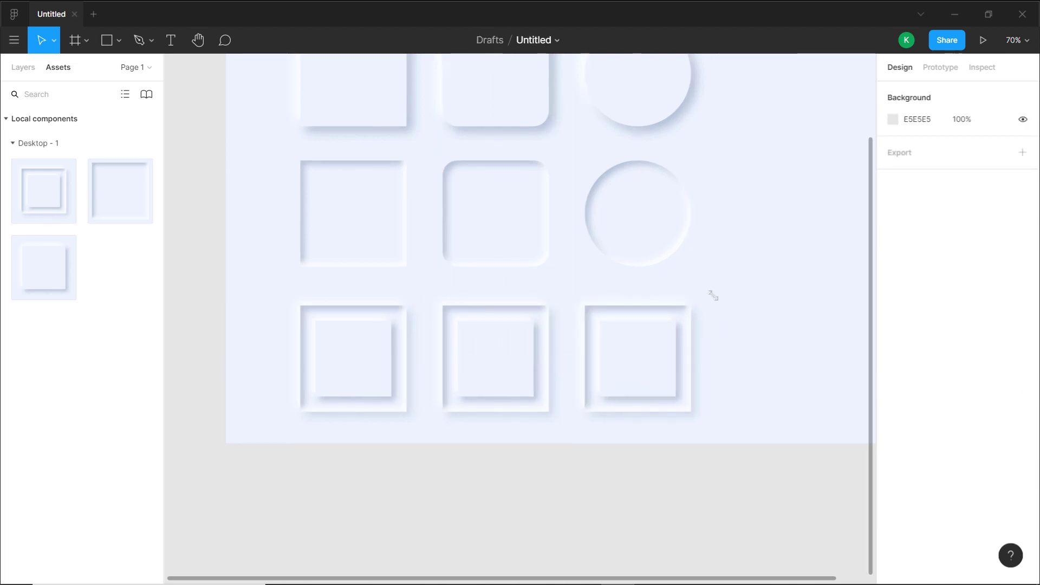
Round the corners of the outer square in the middle nested copy to a radius of 32
ctrl+click(513, 343)
shift+click(541, 313)
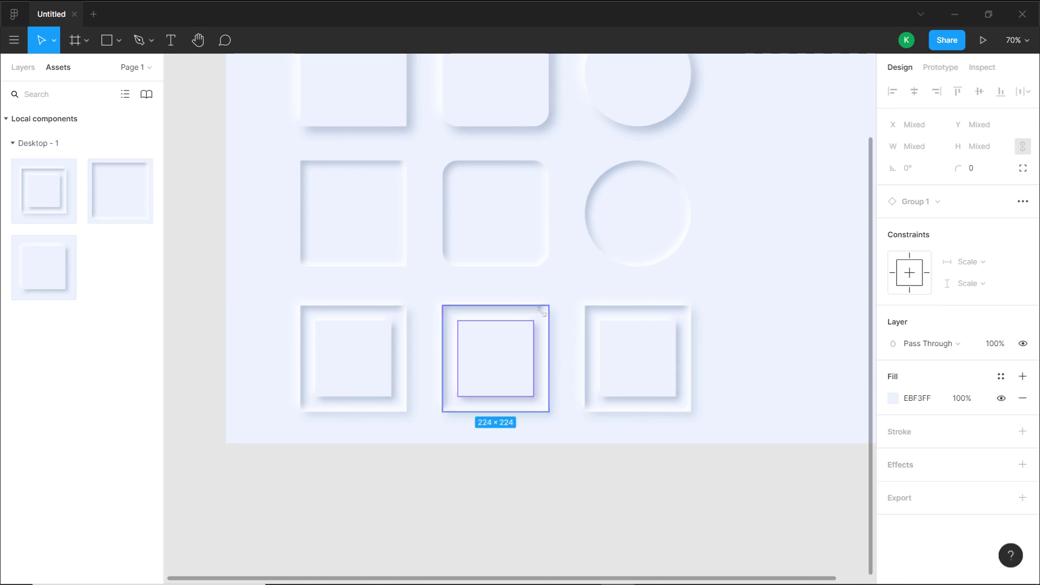
click(524, 345)
click(541, 323)
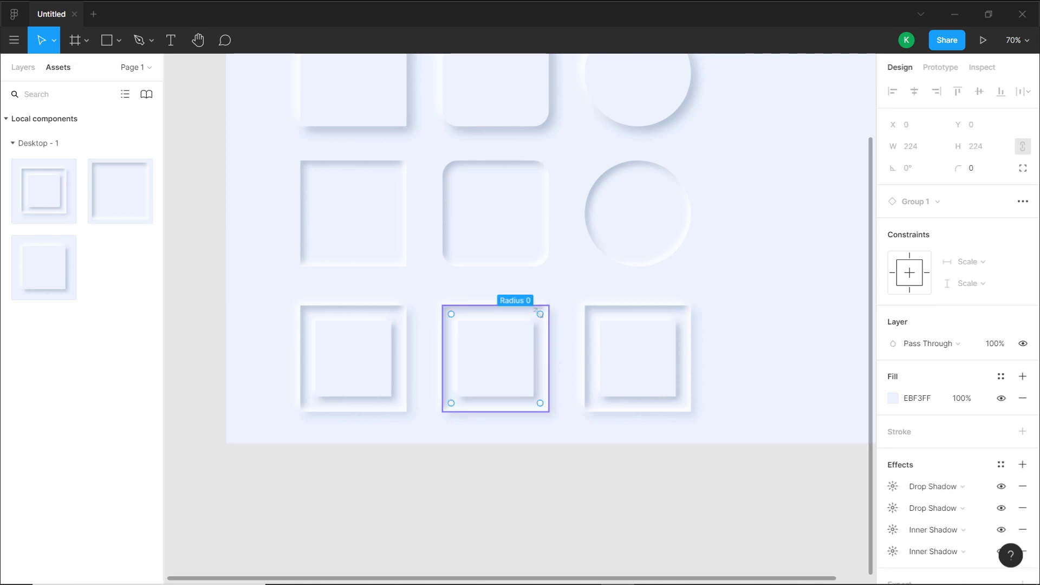
drag(540, 313, 533, 320)
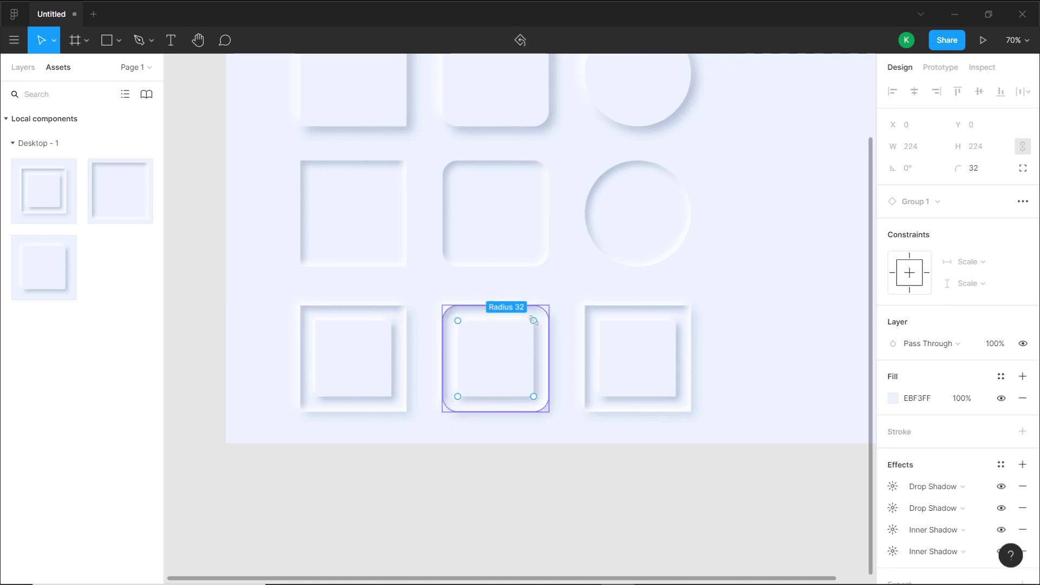
Set the corner radius of the inner square in the middle nested copy to 16
double_click(510, 352)
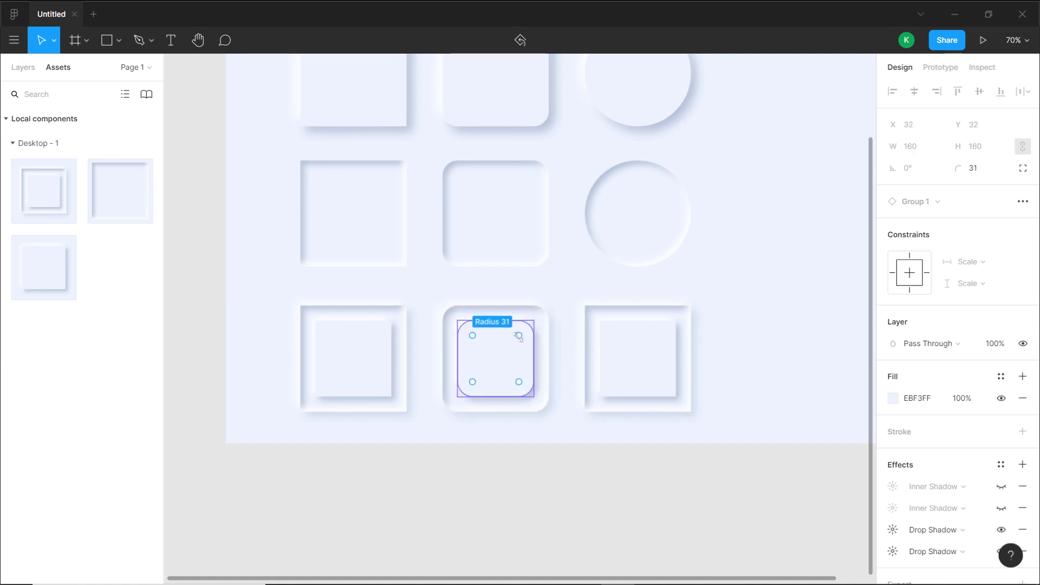
drag(518, 336, 519, 335)
click(976, 172)
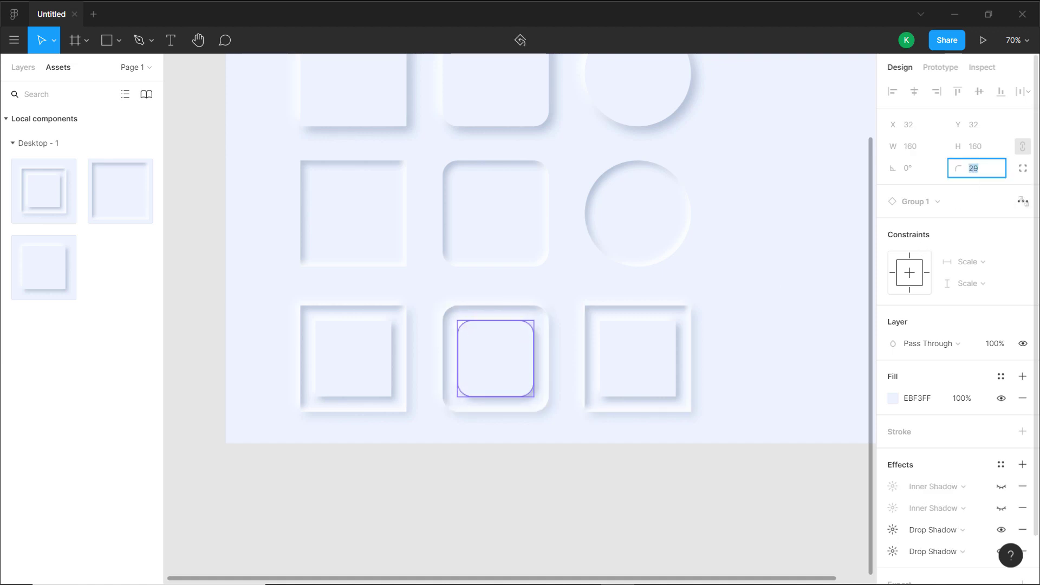
text(16)
key(Return)
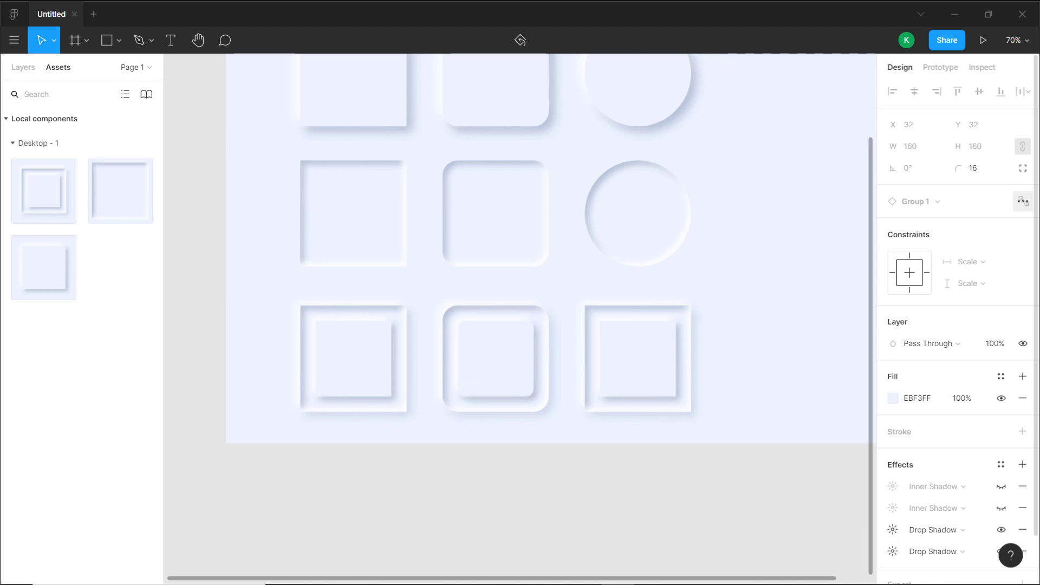
click(726, 252)
Round the third nested copy's outer and inner squares fully into concentric circles, with a radius of 80 on the inner one
scroll(615, 243, right, 3)
scroll(618, 257, down, 2)
scroll(612, 287, left, 2)
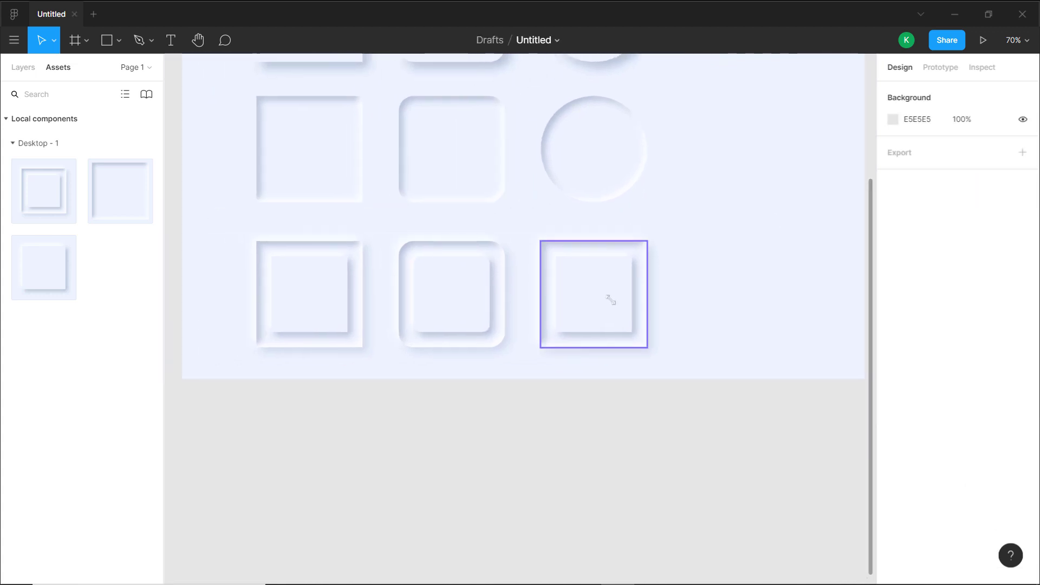
click(617, 295)
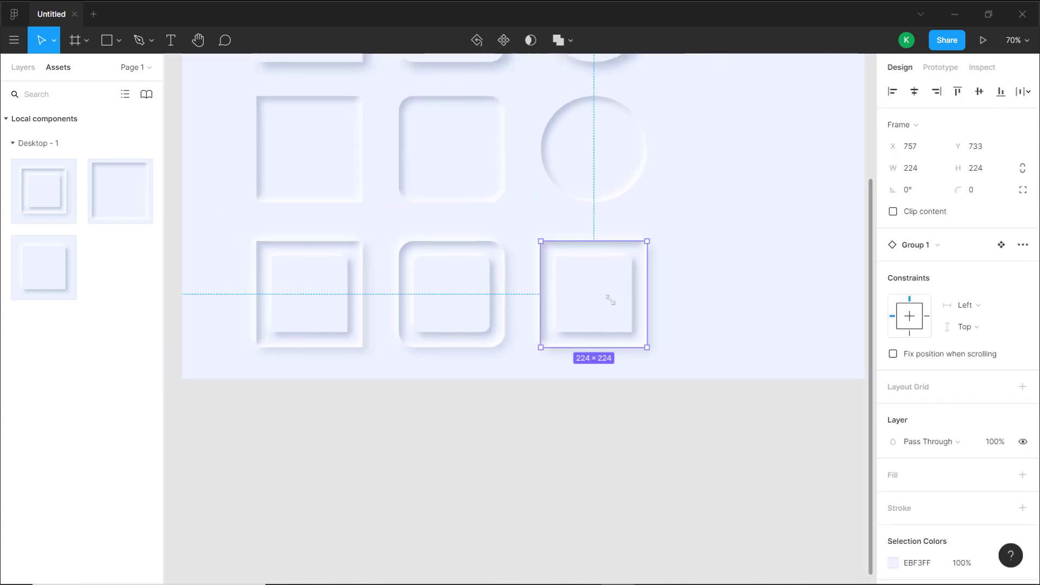
double_click(632, 270)
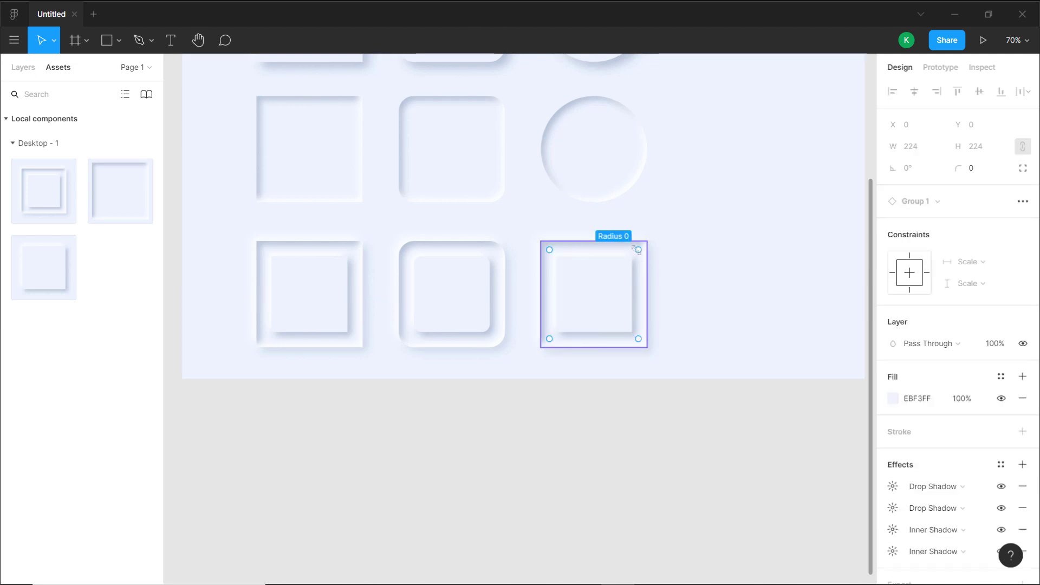
drag(638, 250, 595, 295)
click(602, 285)
click(680, 223)
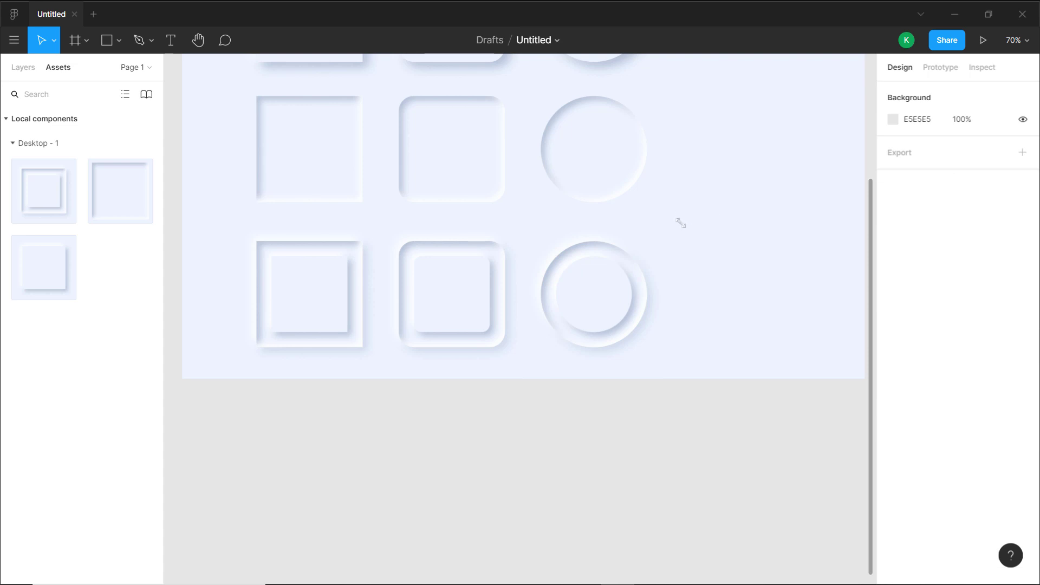
Review the three finished rows of raised, inset and nested shapes across the frame
scroll(748, 214, left, 2)
scroll(734, 316, up, 5)
key(ctrl+z)
scroll(688, 295, down, 5)
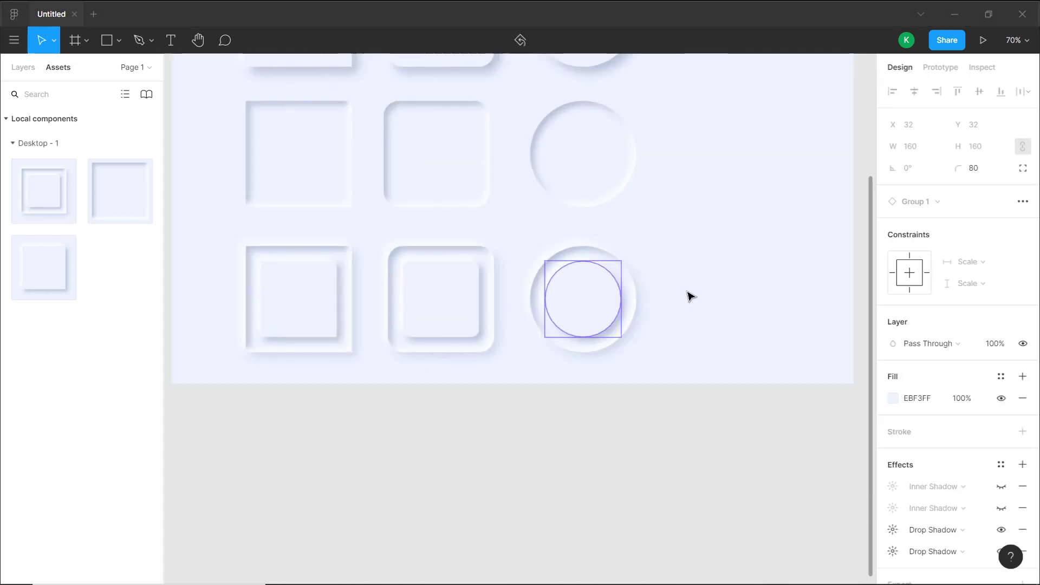
click(690, 287)
drag(736, 239, 731, 398)
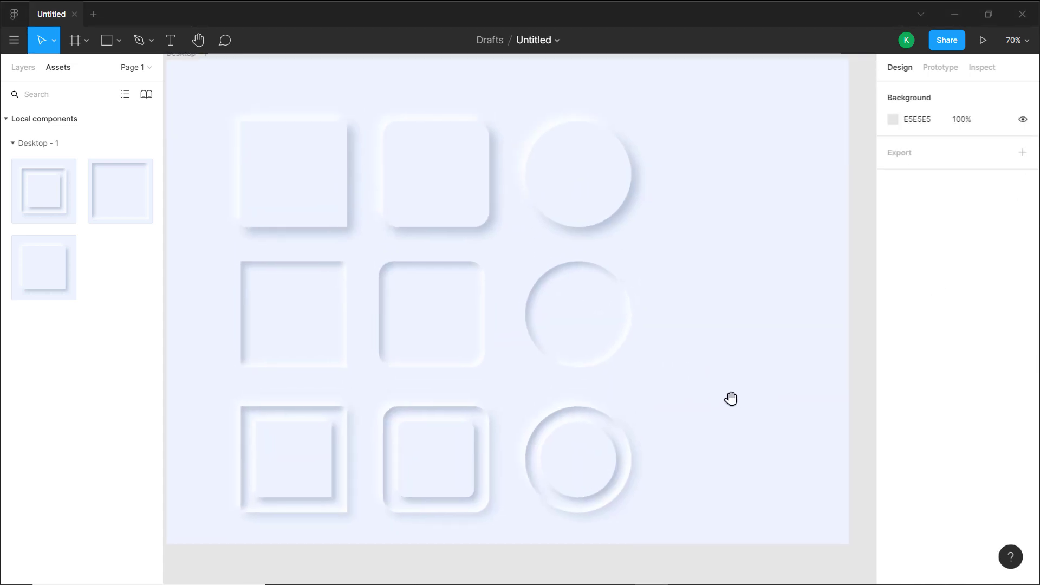
drag(670, 311, 708, 304)
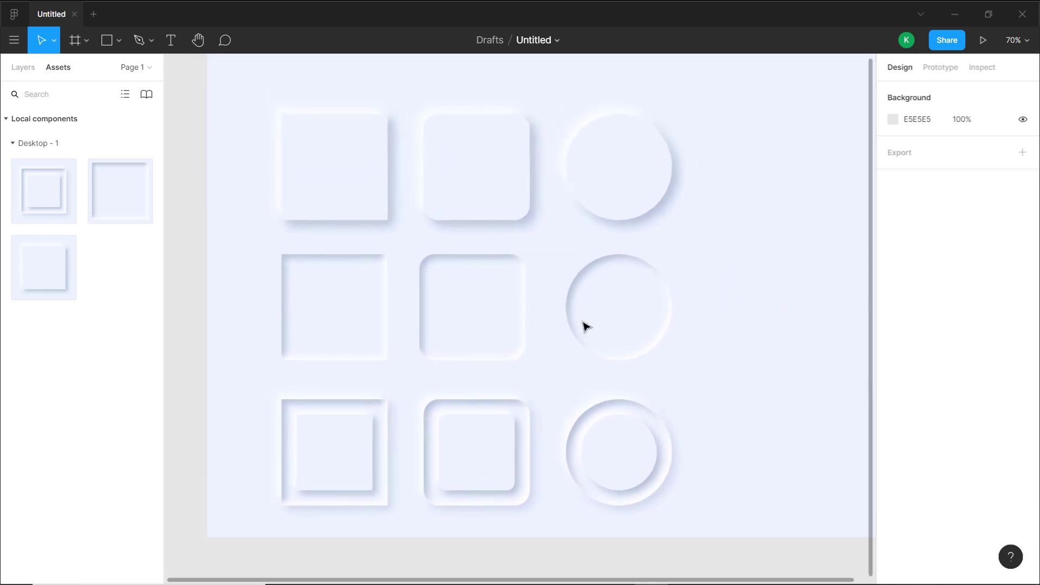
scroll(671, 301, right, 3)
scroll(672, 300, up, 1)
drag(664, 342, 643, 306)
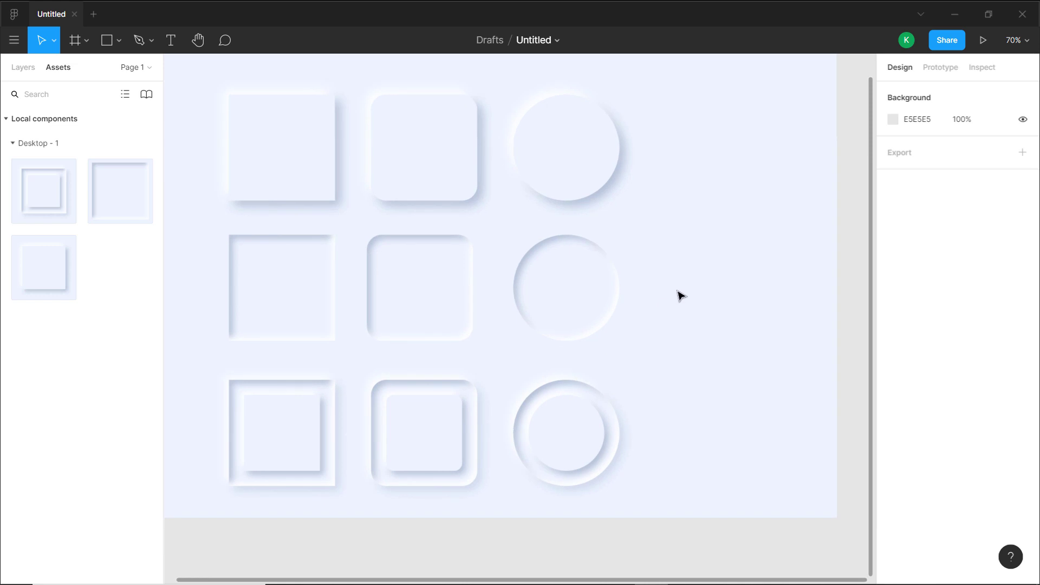
drag(581, 255, 585, 281)
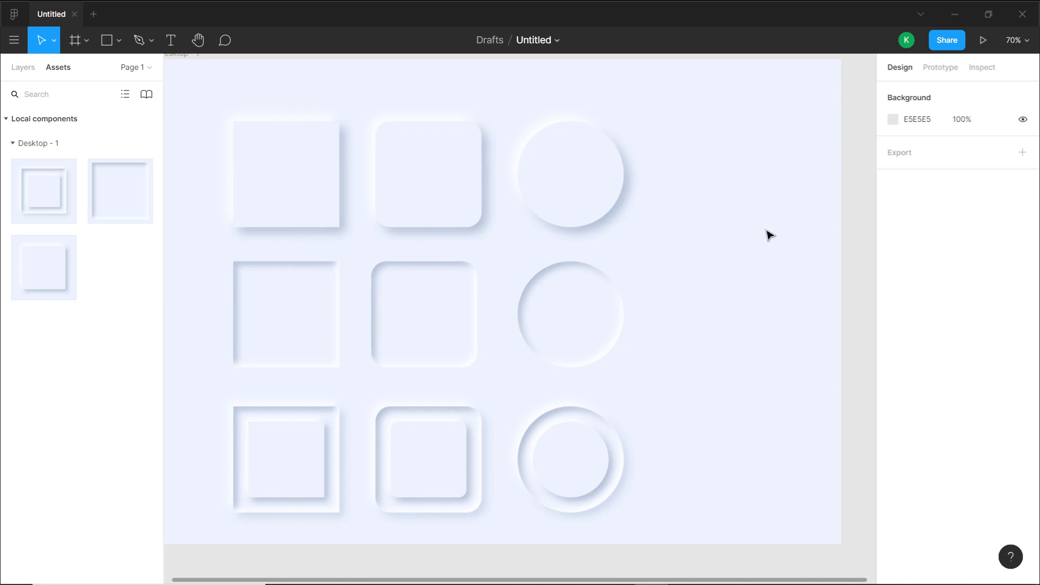
drag(493, 190, 585, 202)
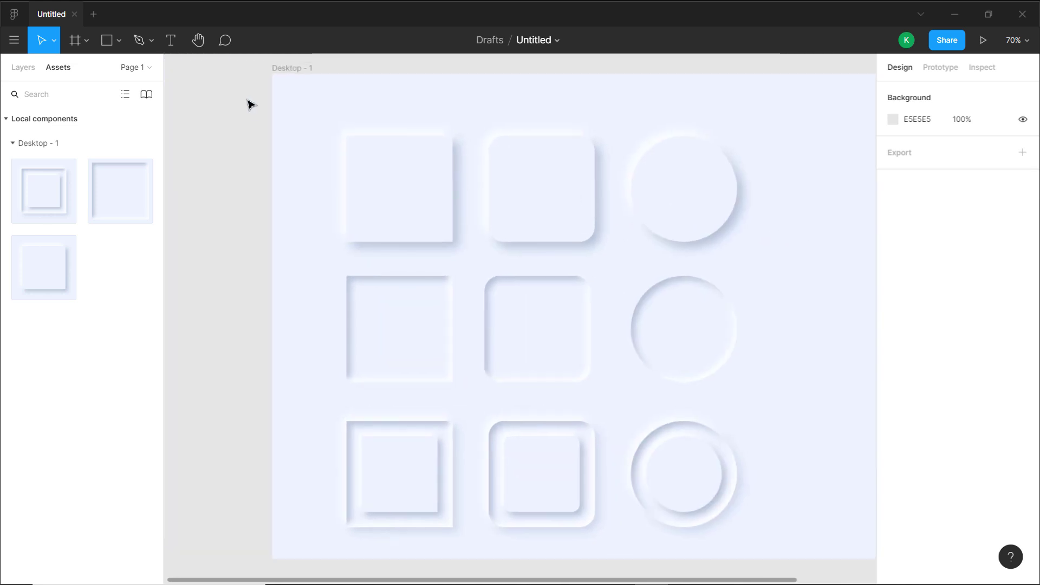
Widen the Desktop - 1 frame to make room for more elements beside the three rows of shapes
click(295, 65)
scroll(294, 173, right, 5)
drag(622, 304, 823, 302)
drag(515, 290, 685, 272)
click(312, 251)
Copy the raised square to X 1140, Y 131 beside the raised circle and resize the copy to a button shape 80 high
click(244, 181)
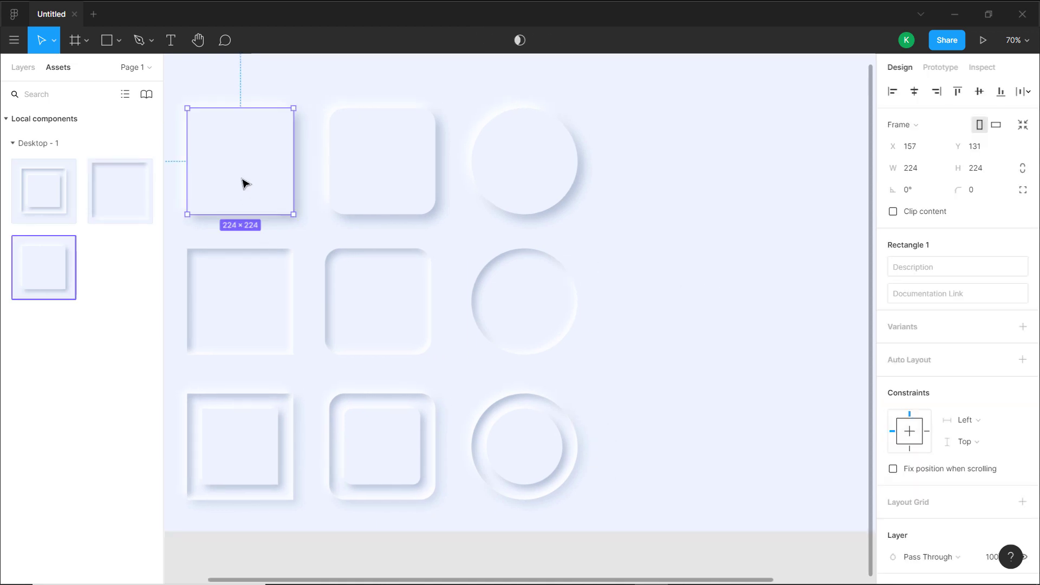
drag(244, 181, 696, 174)
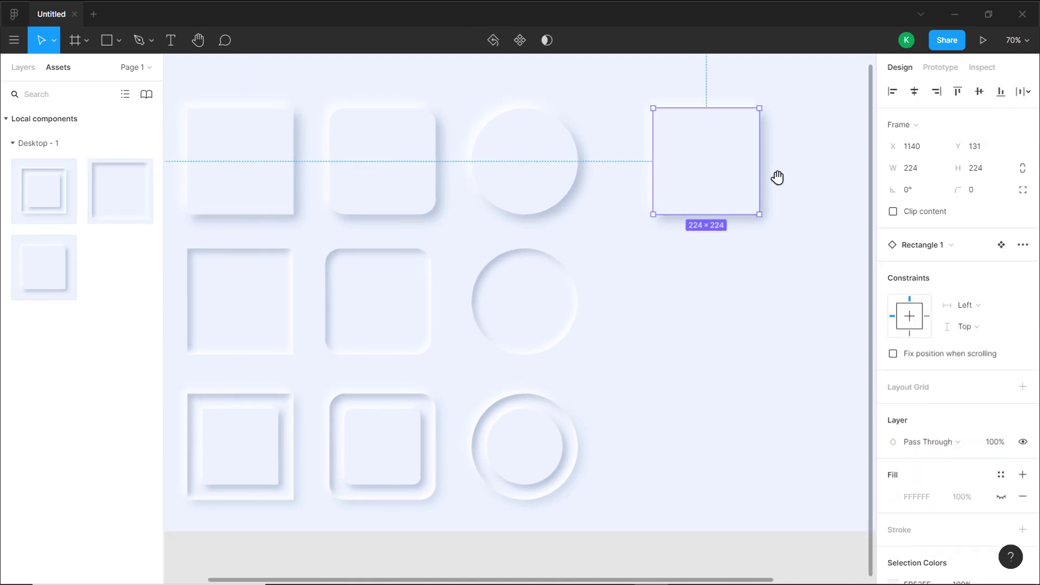
scroll(778, 177, right, 5)
scroll(778, 177, up, 2)
drag(621, 204, 720, 200)
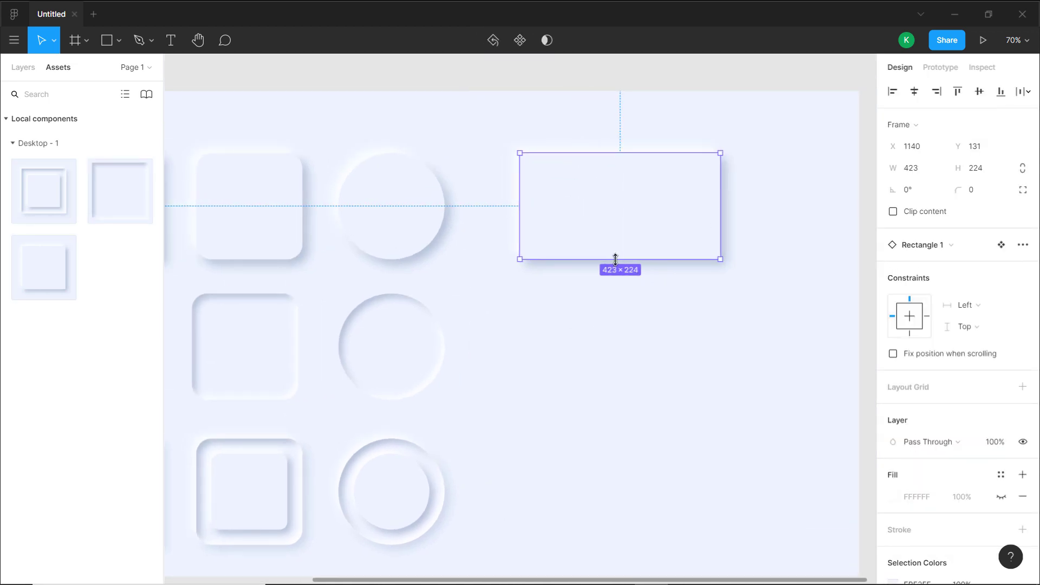
drag(615, 259, 607, 190)
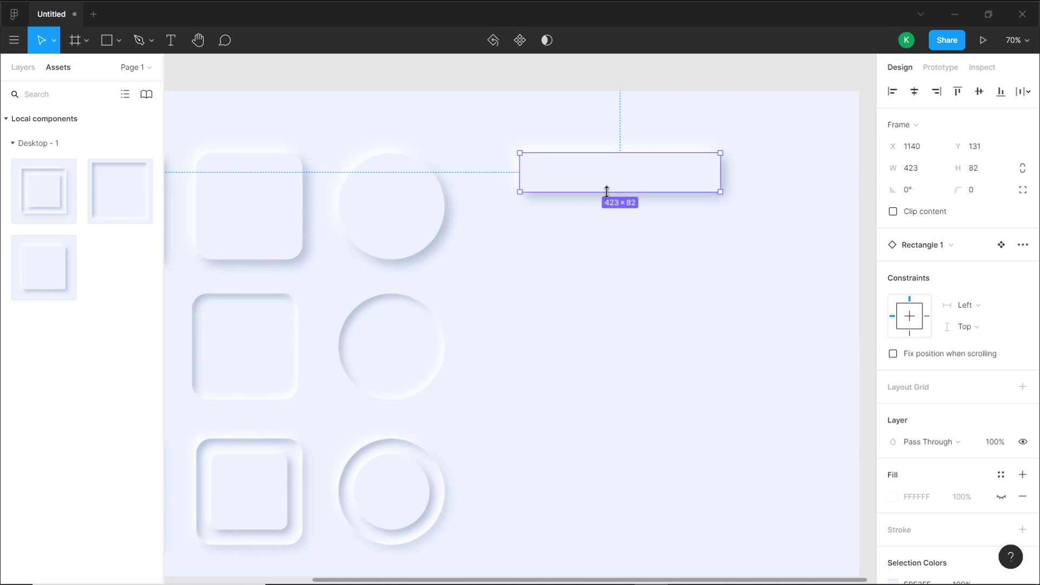
click(982, 173)
text(80)
key(Return)
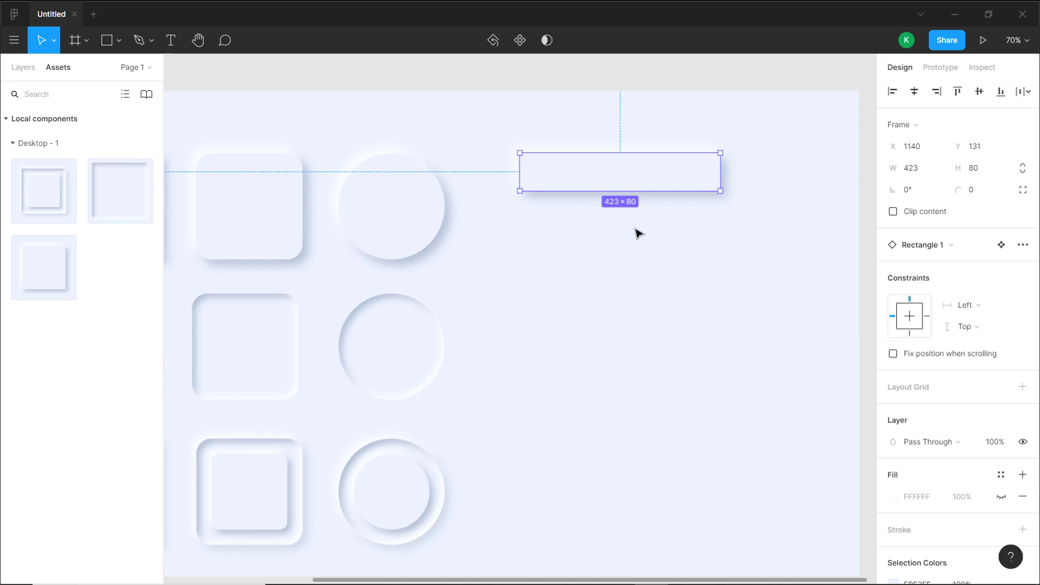
drag(705, 174, 634, 181)
click(580, 209)
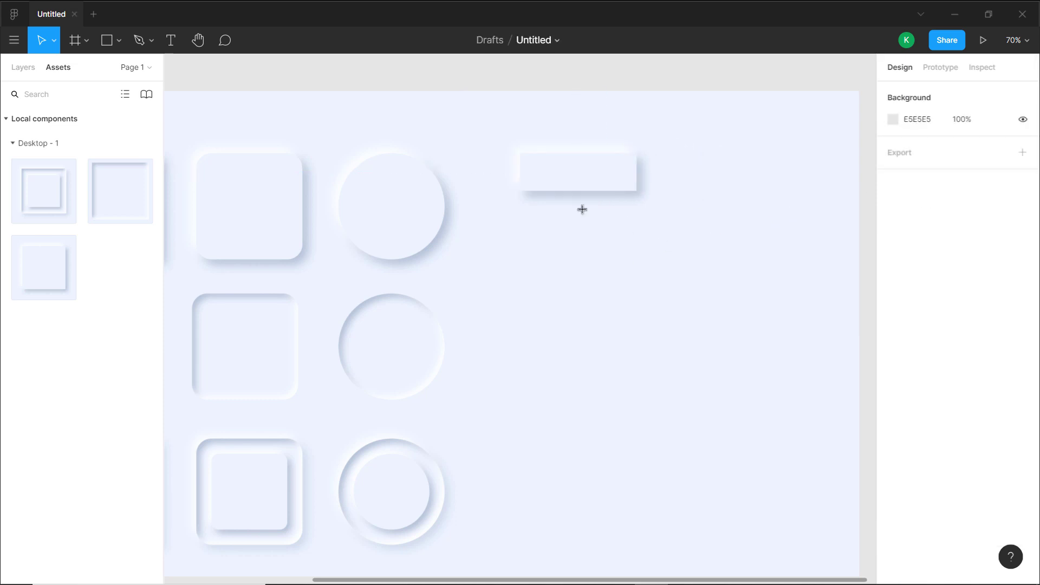
Add the text label "First Button" on the raised rectangle
key(t)
click(558, 169)
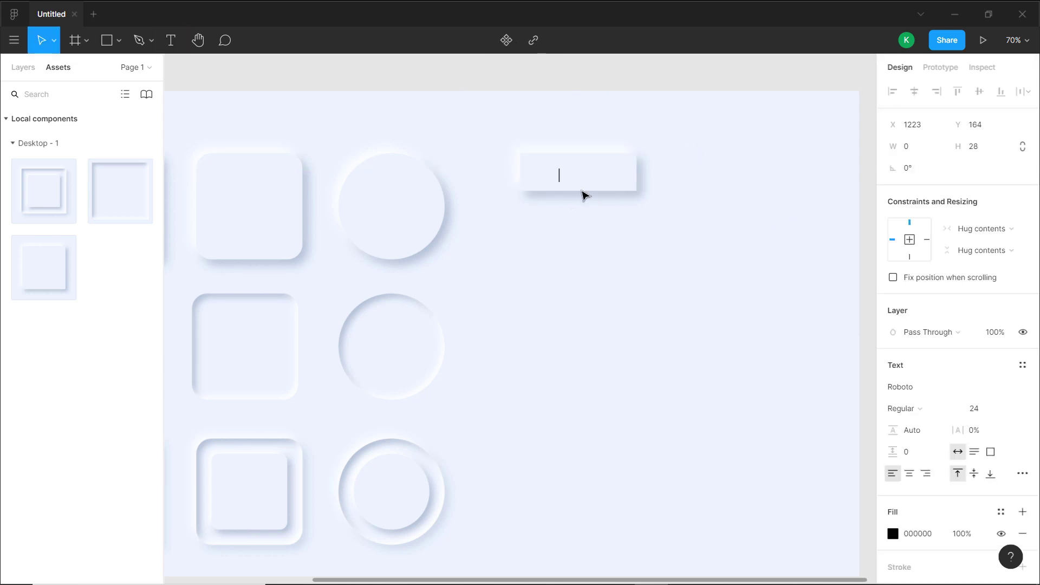
text(First Butt)
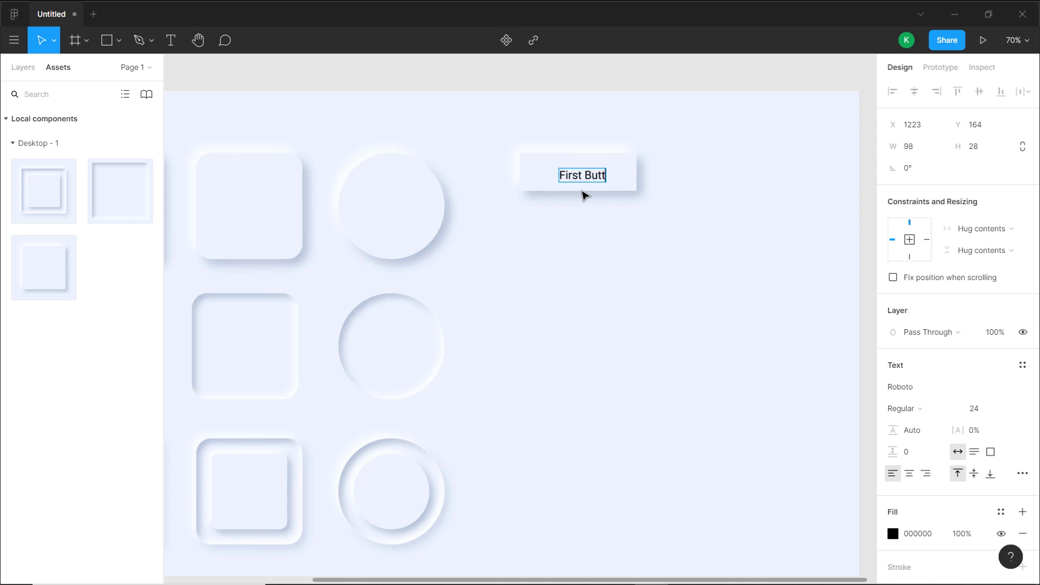
text(on)
click(687, 213)
Center the "First Button" label horizontally and vertically on its raised rectangle
click(594, 179)
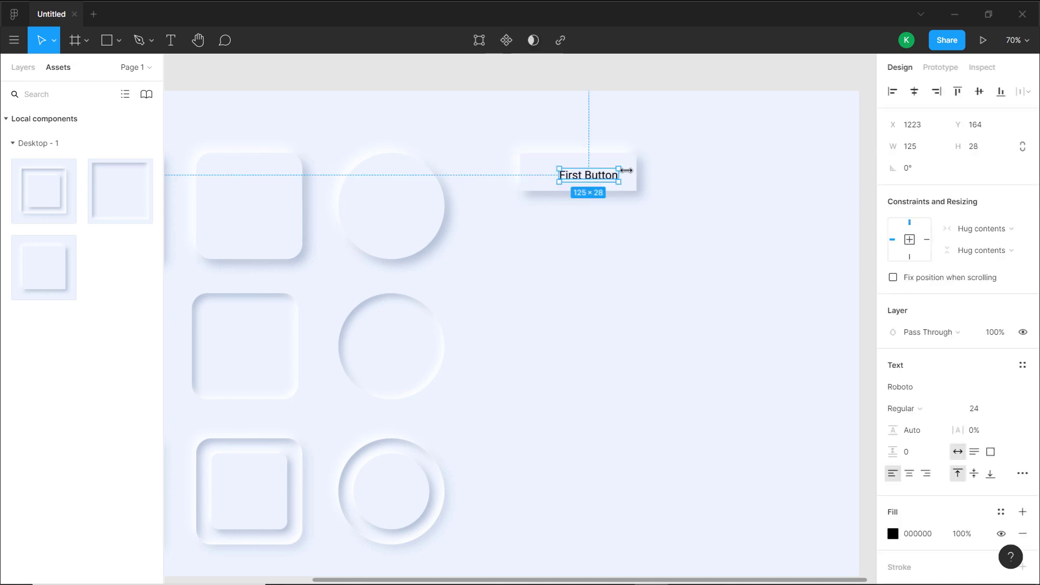
shift+click(633, 172)
click(639, 224)
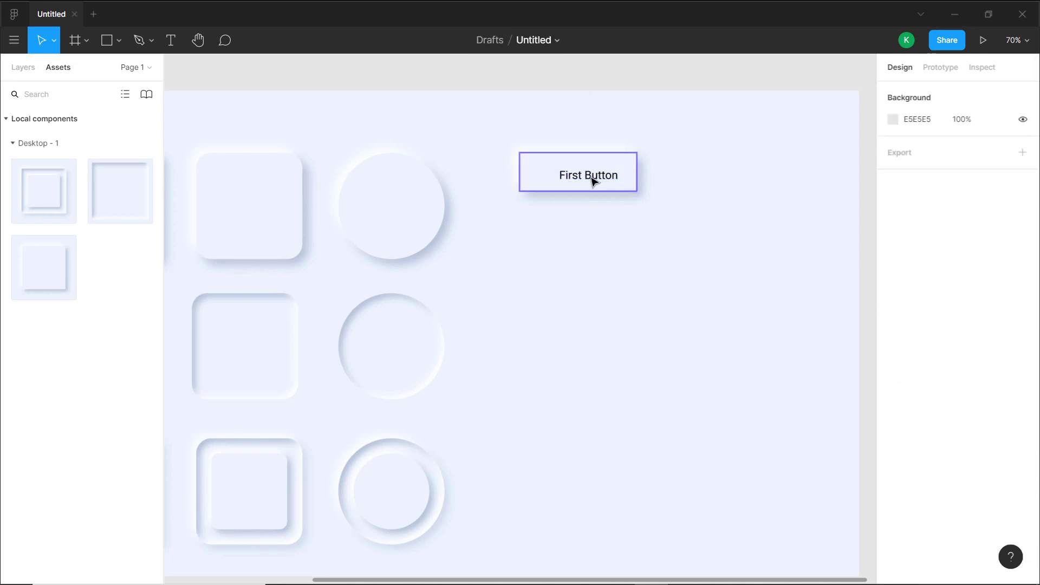
click(595, 179)
drag(588, 176, 587, 172)
click(652, 211)
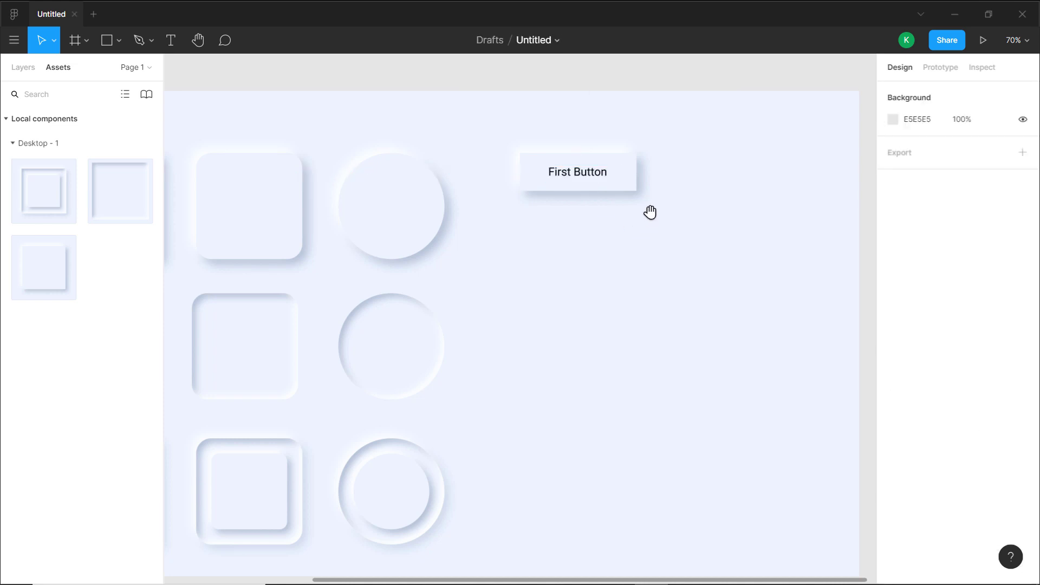
Place a copy of the inset rounded square below the button at X 1140, Y 288
drag(652, 211, 674, 181)
drag(583, 200, 643, 181)
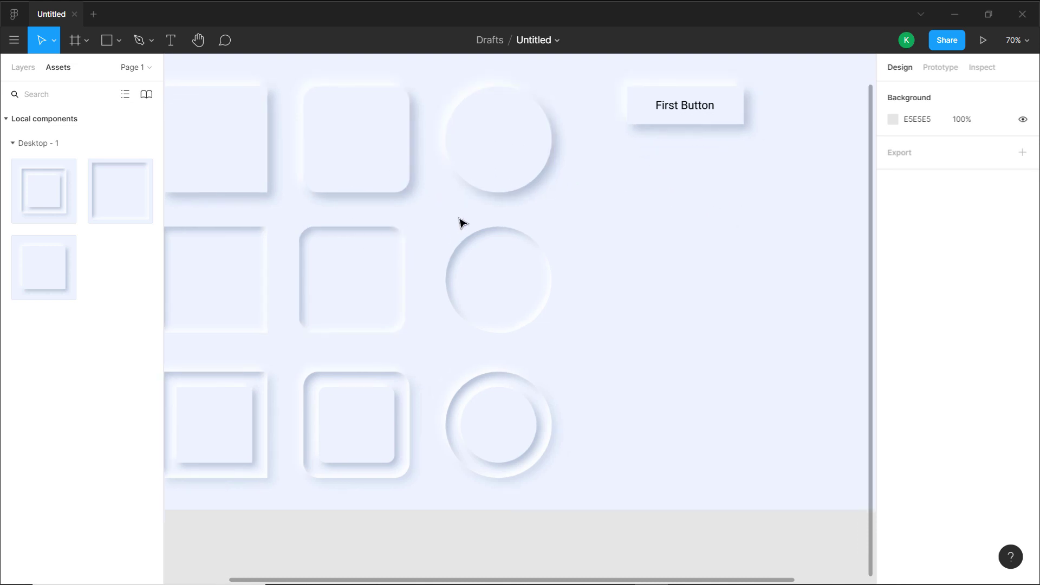
scroll(381, 270, left, 2)
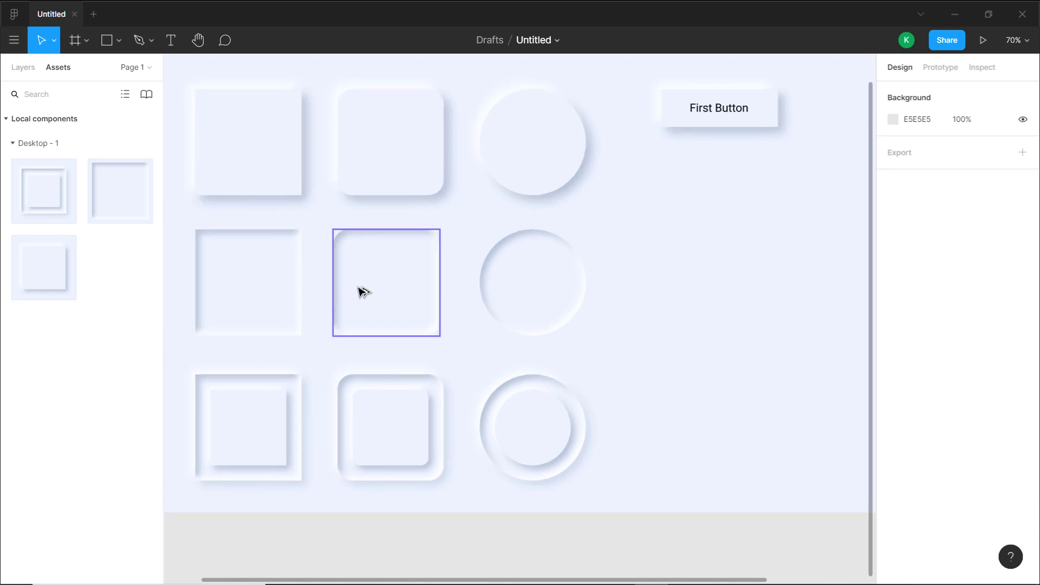
drag(363, 291, 718, 216)
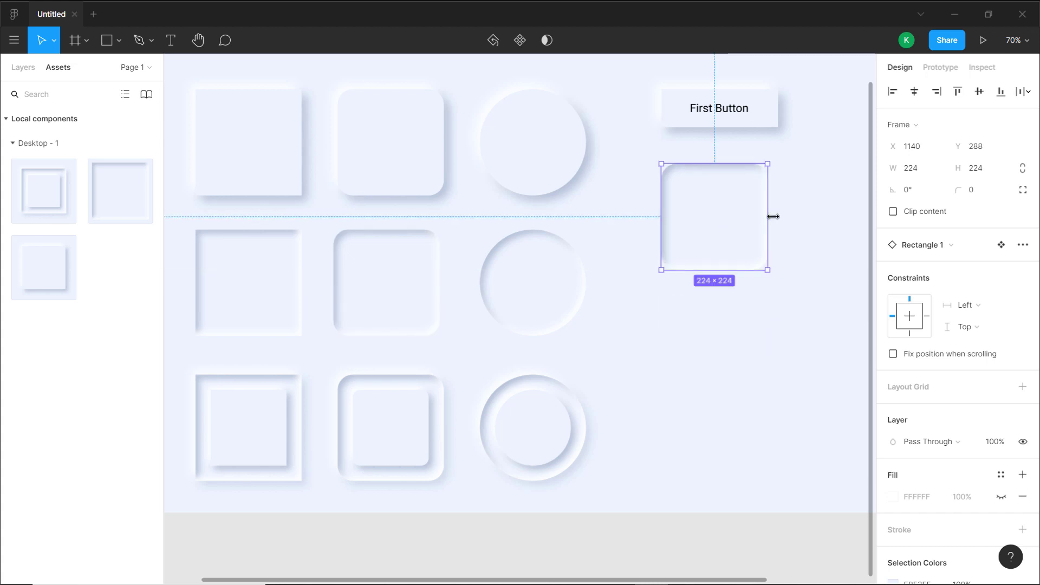
Resize the inset copy below the button into an input field 487 wide and 92 high
drag(786, 216, 775, 216)
scroll(631, 240, right, 3)
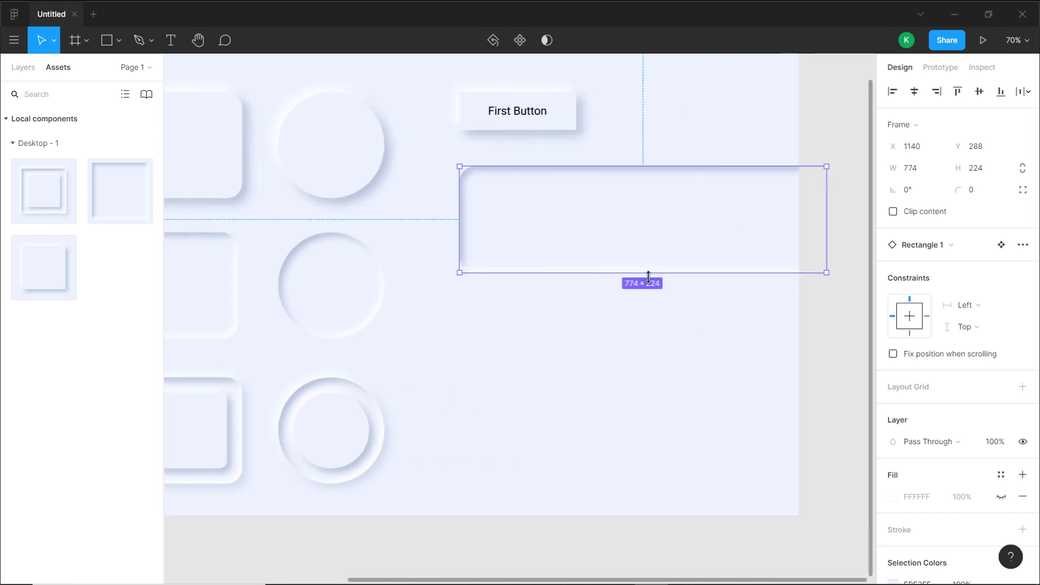
drag(648, 276, 632, 212)
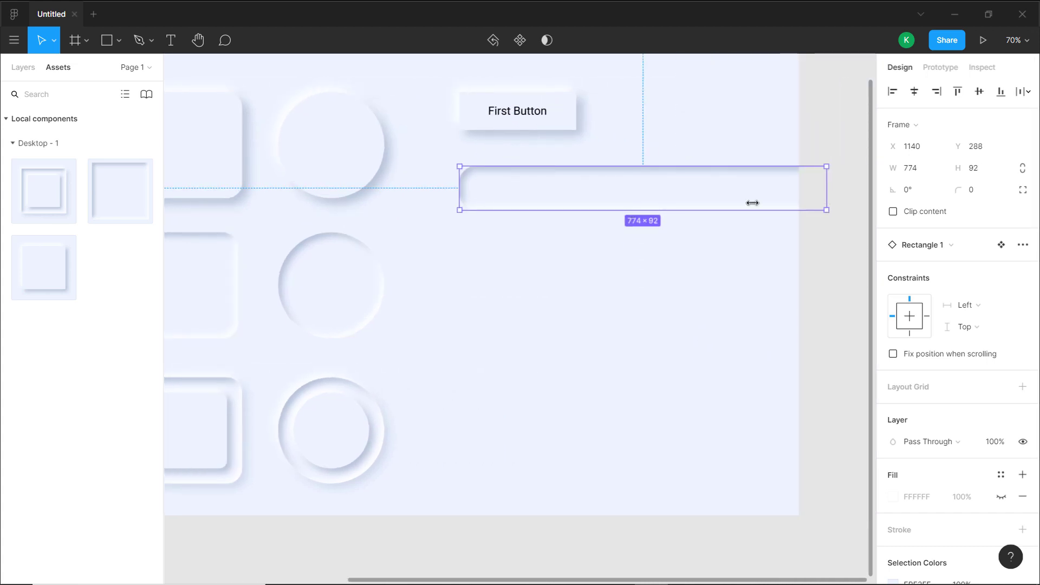
drag(752, 203, 691, 208)
drag(601, 232, 684, 267)
click(716, 281)
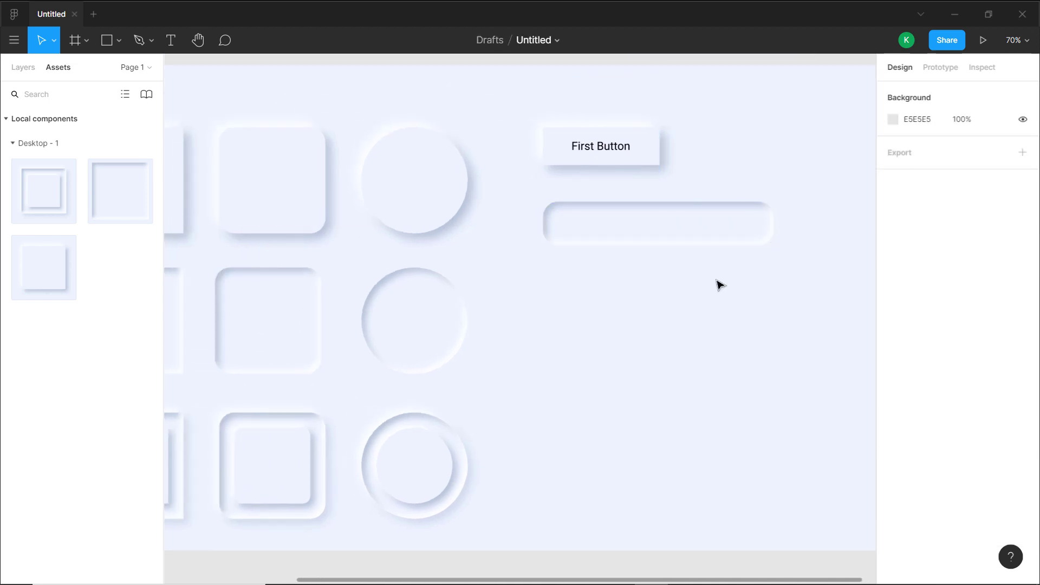
Set the corner radius of the inset input field to 100
click(742, 243)
click(980, 169)
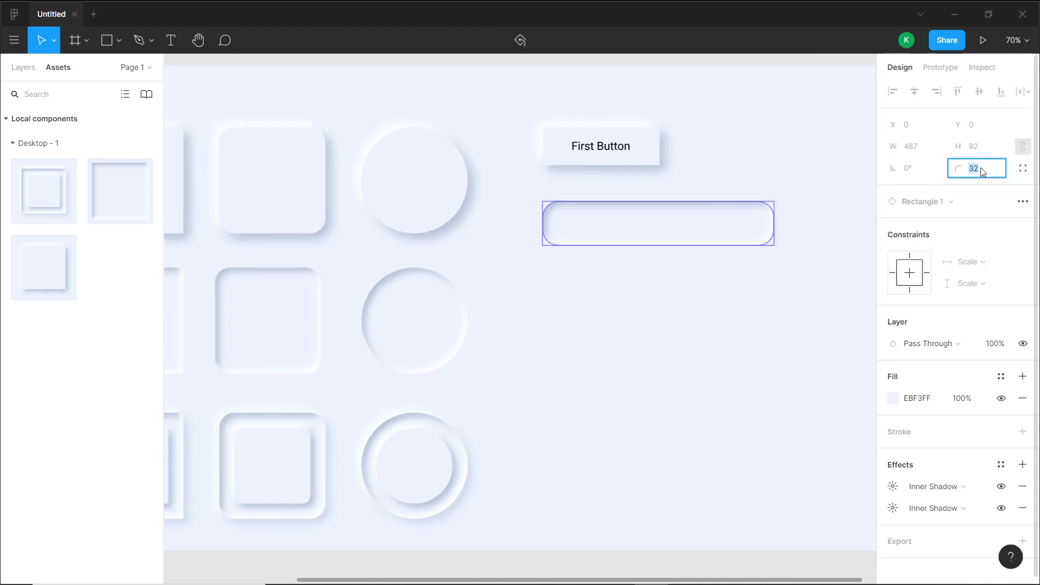
key(Return)
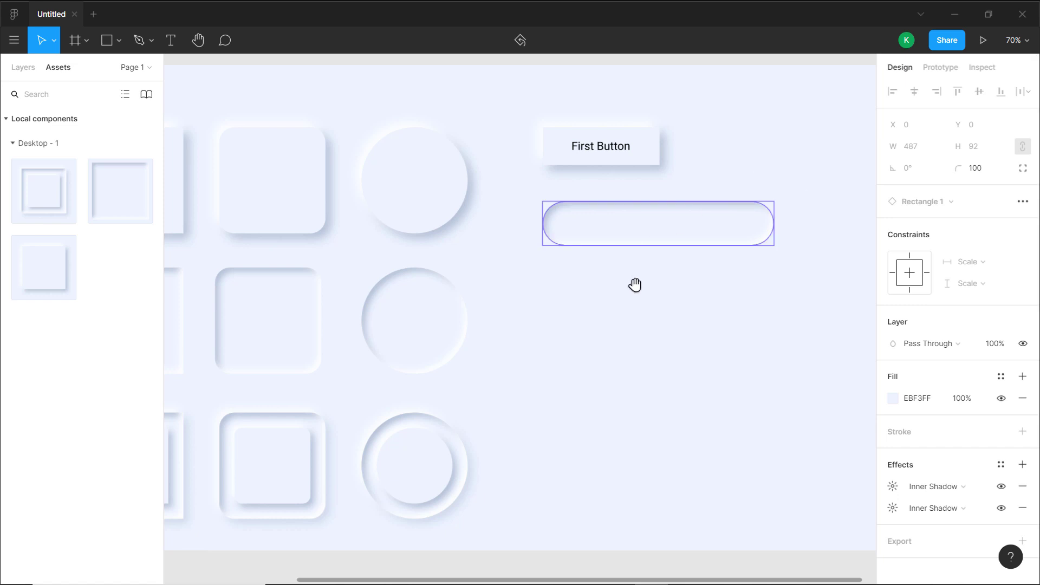
scroll(634, 285, up, 3)
key(Escape)
Add the placeholder text "Enter your email" and align it vertically centered near the start of the inset input field
key(t)
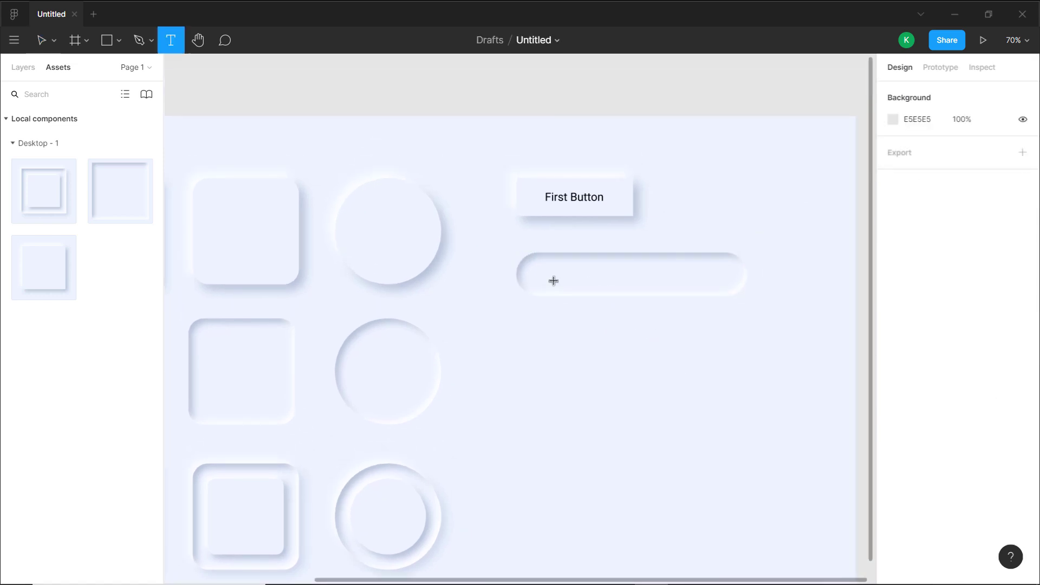
click(552, 278)
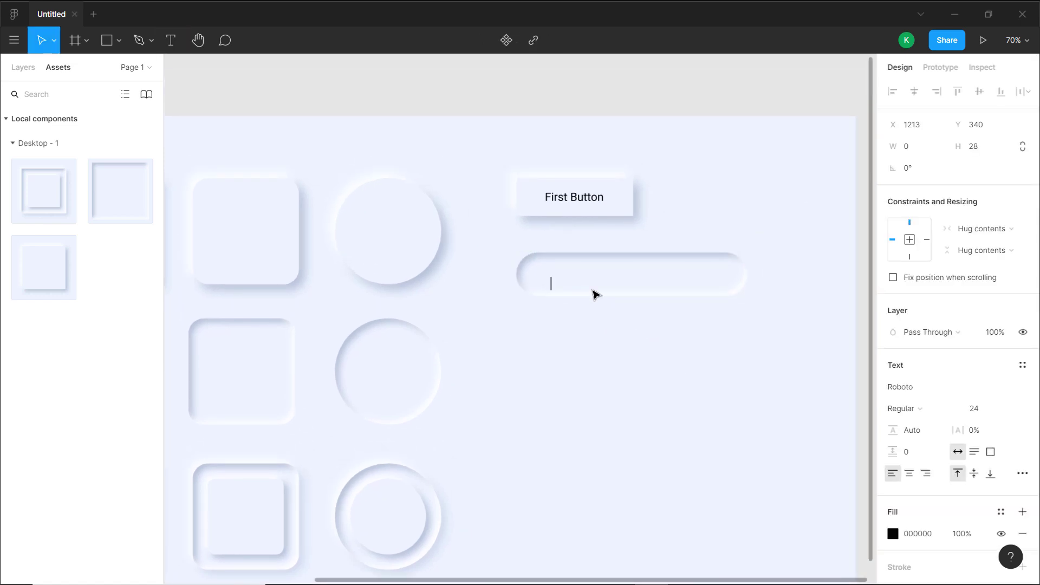
text(Enter yuo)
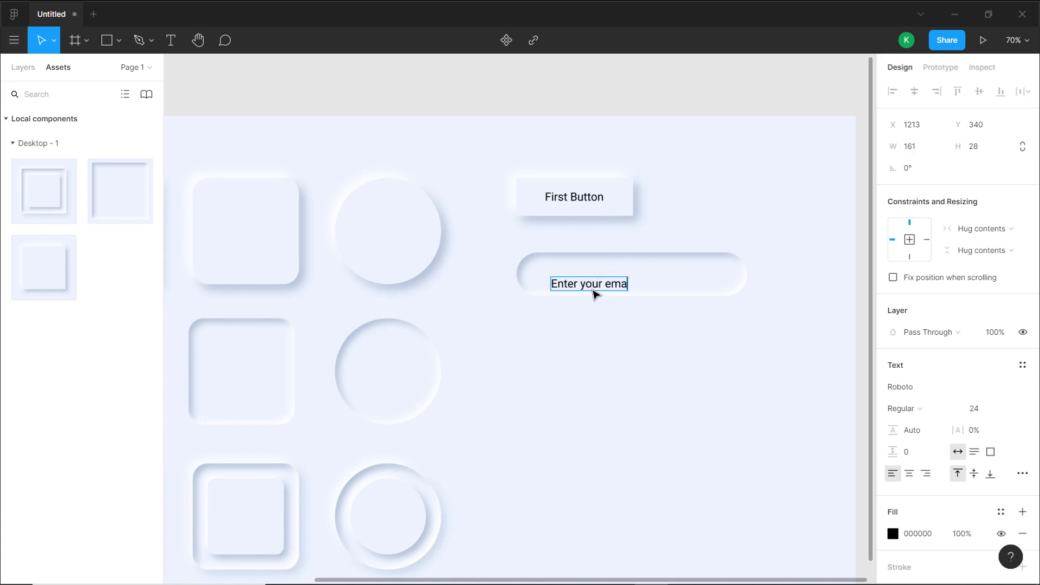
key(Escape)
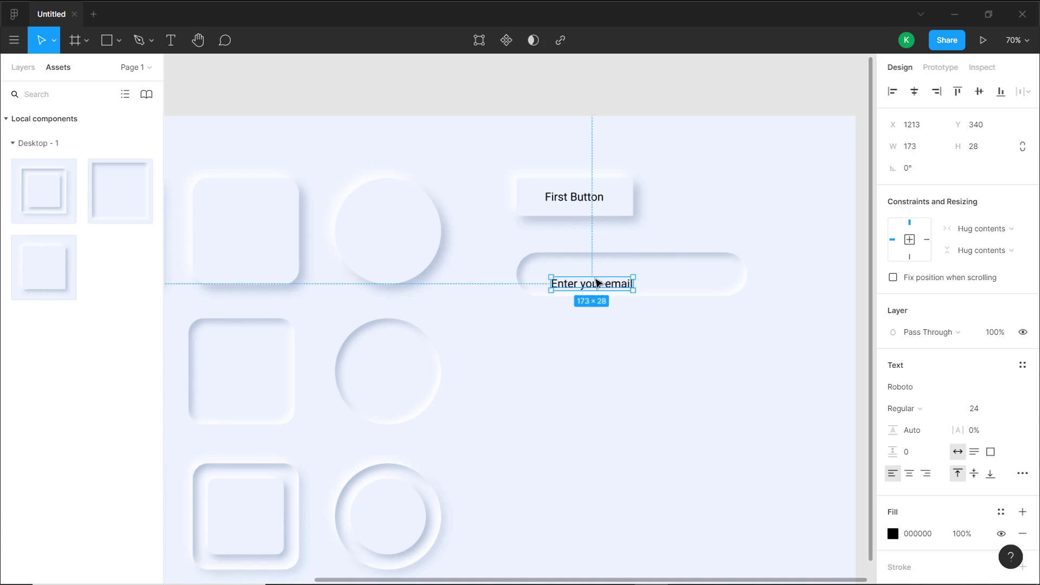
drag(598, 282, 580, 274)
Change the fill of both the button label and the placeholder text to the document color B4C1D5
shift+click(588, 211)
scroll(942, 481, down, 3)
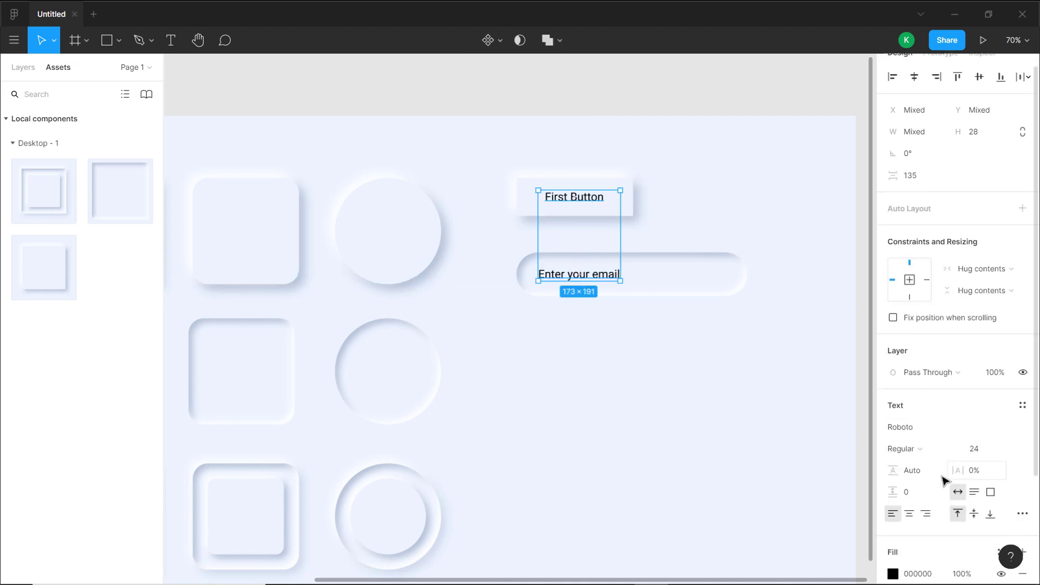
click(893, 434)
click(763, 520)
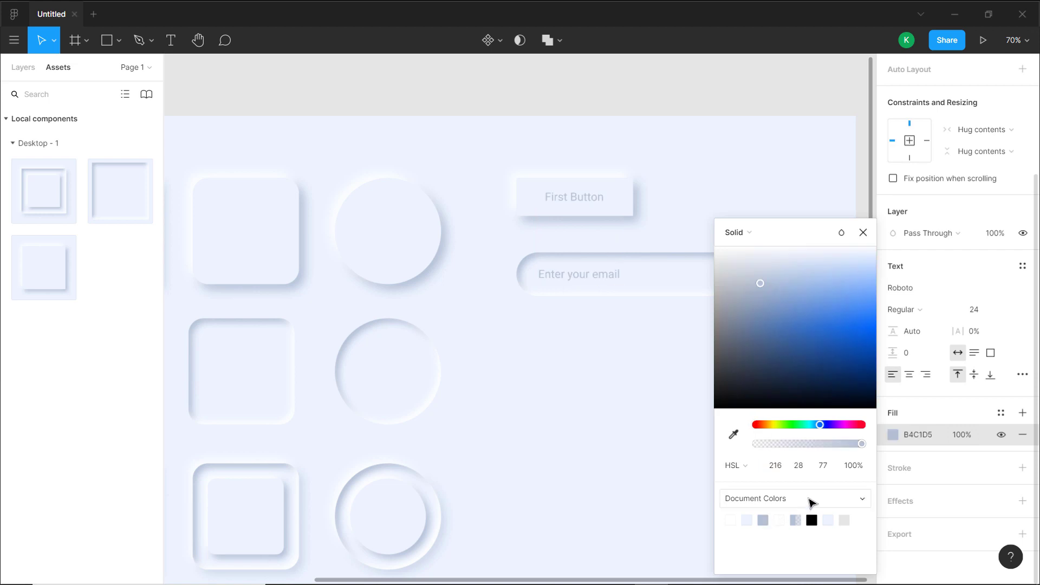
Darken the fill of the button label and the email placeholder text to a gray-blue of about 68778D
drag(742, 310, 741, 335)
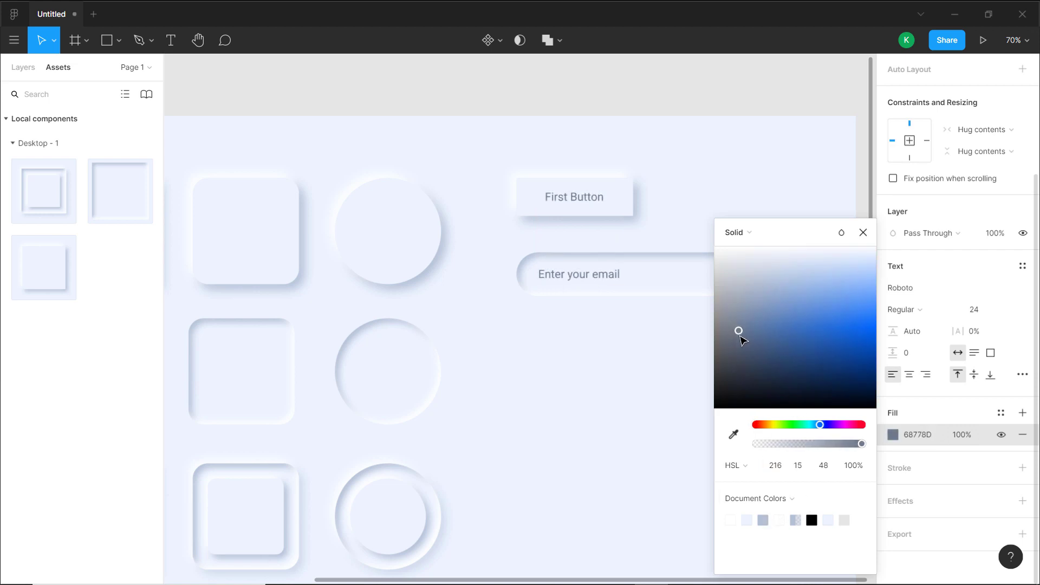
click(623, 341)
scroll(639, 333, down, 2)
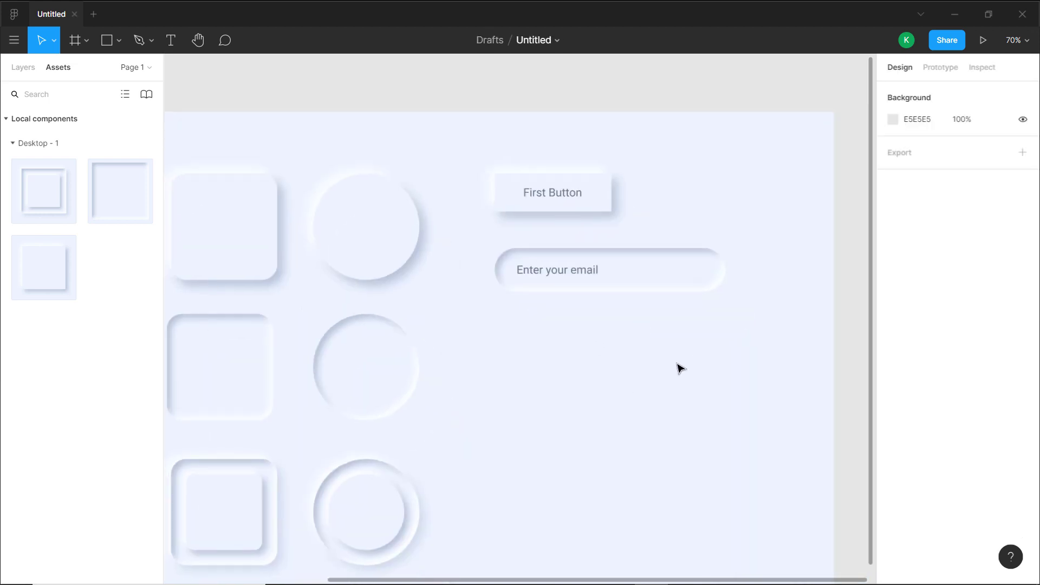
Place a copy of the nested circle from the last row below the email field and shrink it to about 124 × 124
scroll(717, 323, down, 2)
scroll(704, 335, left, 6)
scroll(633, 308, up, 1)
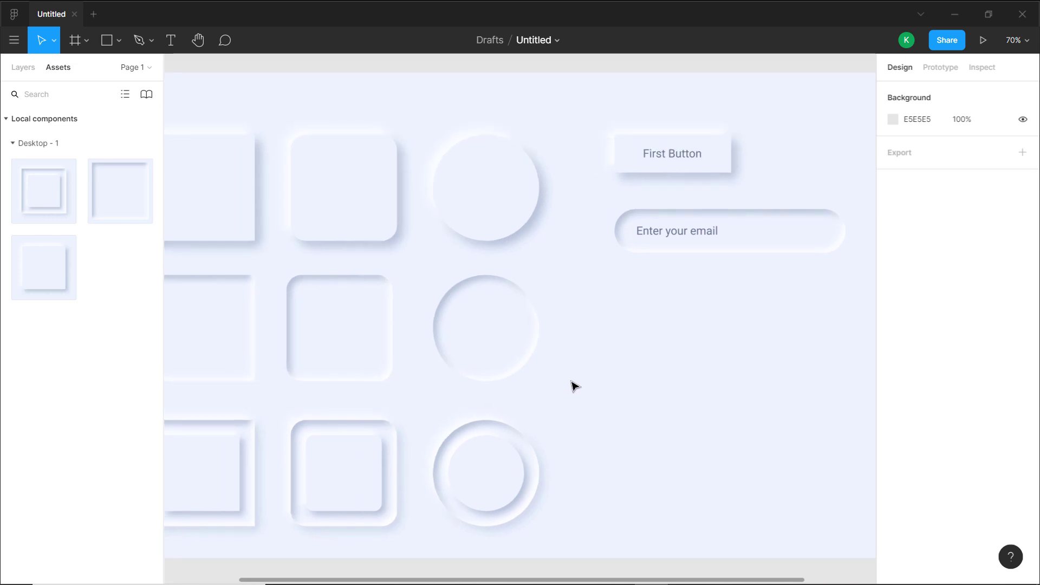
scroll(596, 395, down, 1)
scroll(628, 355, right, 3)
scroll(628, 355, up, 1)
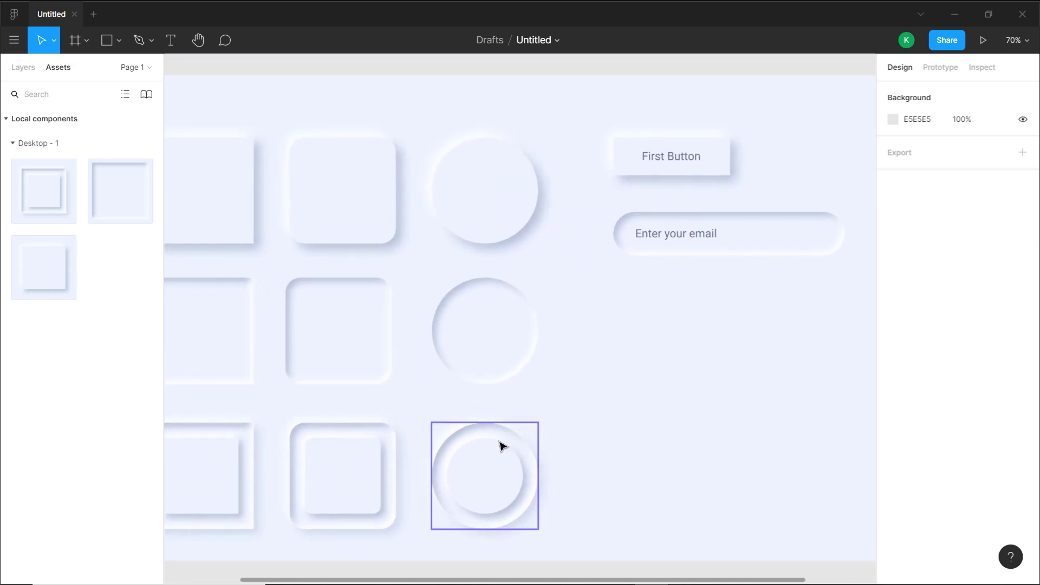
drag(490, 457, 671, 331)
drag(716, 295, 694, 333)
click(736, 334)
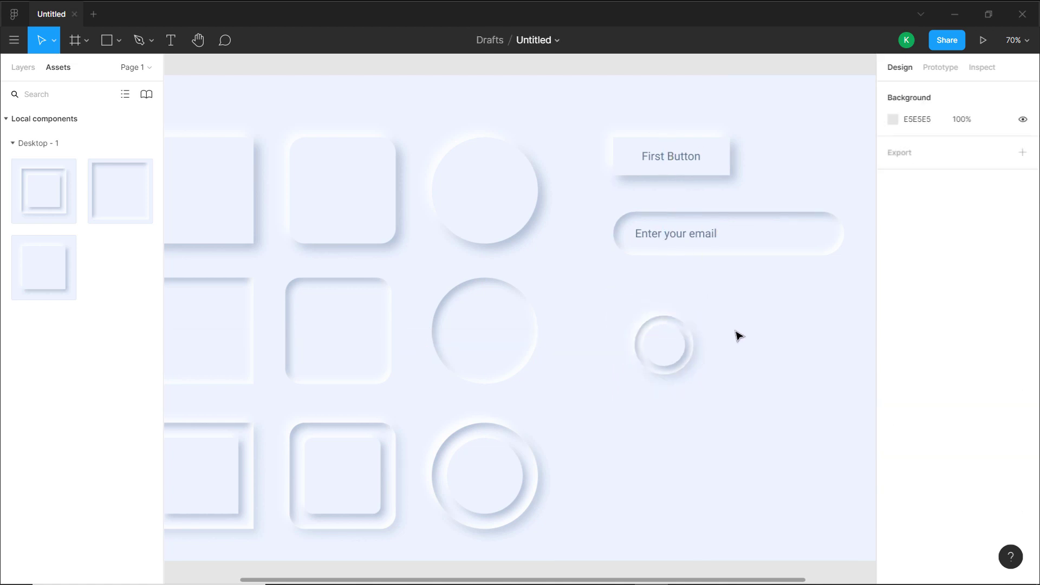
Move the small nested circle closer beneath the start of the email input field
scroll(641, 402, up, 2)
scroll(640, 401, right, 1)
drag(641, 401, 610, 366)
click(749, 417)
scroll(650, 401, down, 1)
scroll(650, 401, right, 2)
Duplicate the small nested circle beside the original, at about X 1297, Y 435
click(494, 320)
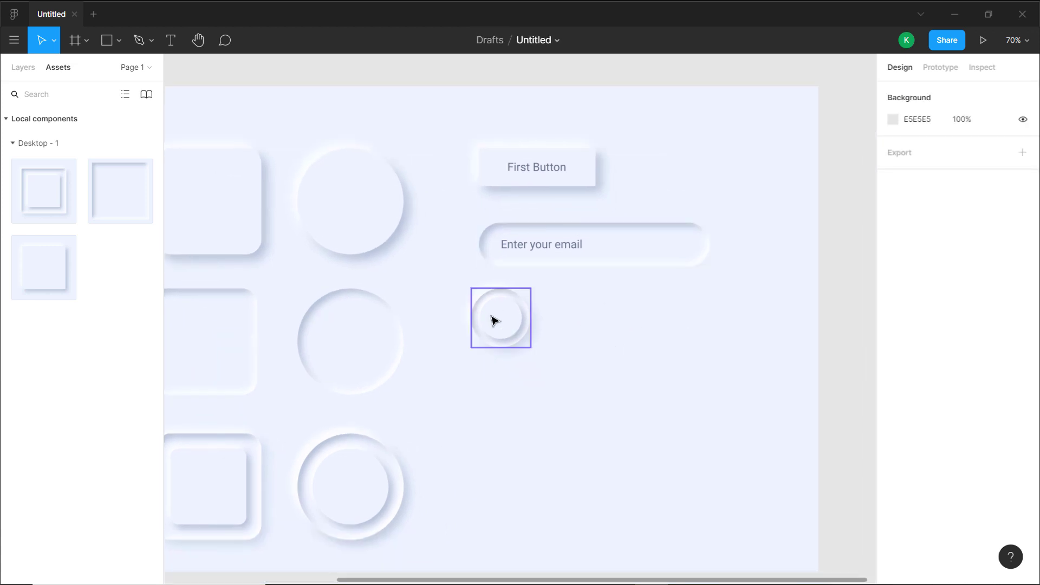
drag(494, 320, 572, 322)
click(649, 368)
scroll(601, 366, up, 5)
scroll(601, 367, left, 1)
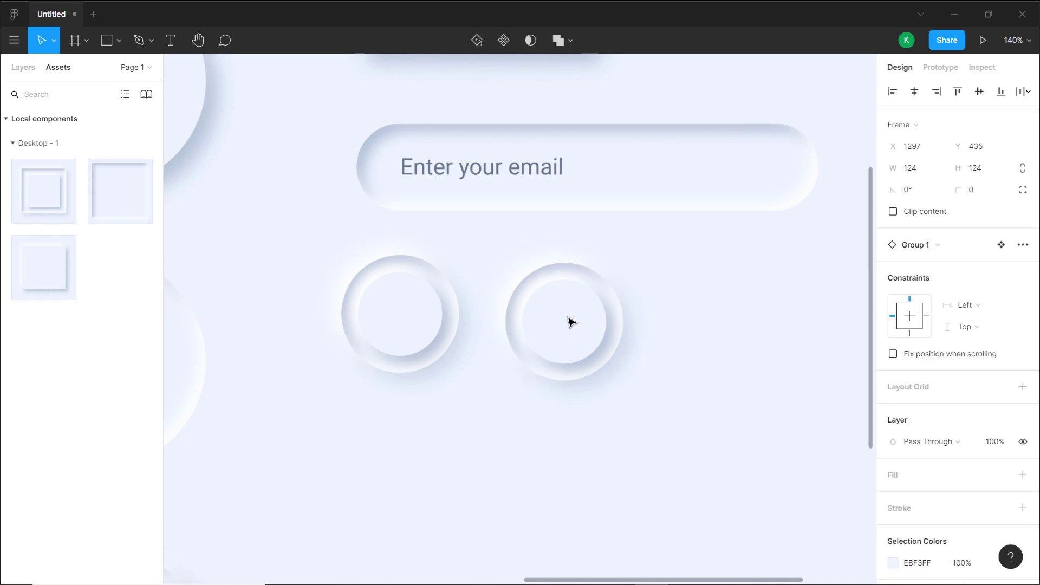
Change both visible drop shadows on the inner circle of the second small nested circle to inner shadows
click(668, 364)
double_click(596, 342)
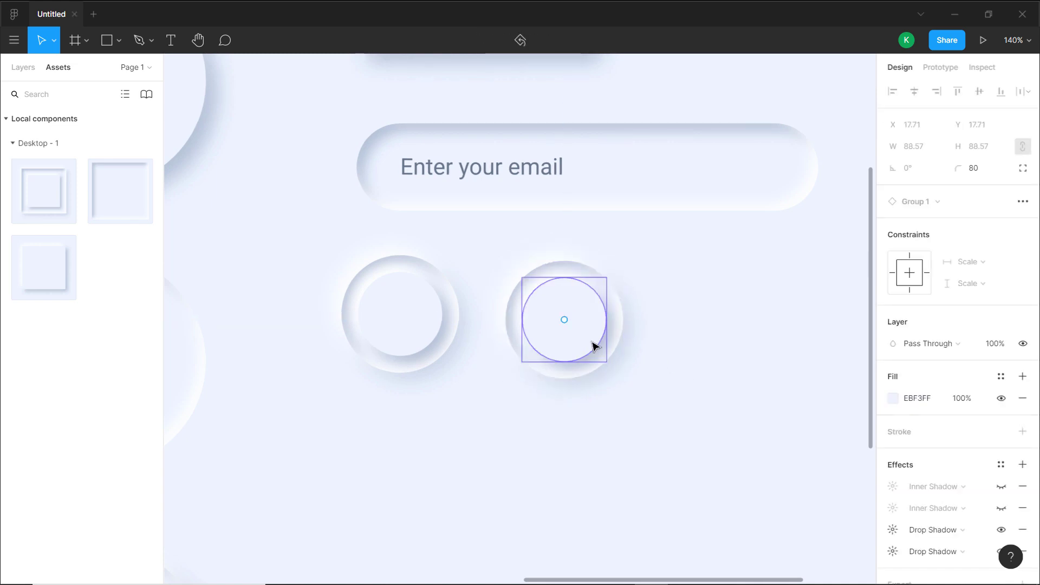
click(672, 374)
double_click(574, 335)
scroll(666, 358, down, 1)
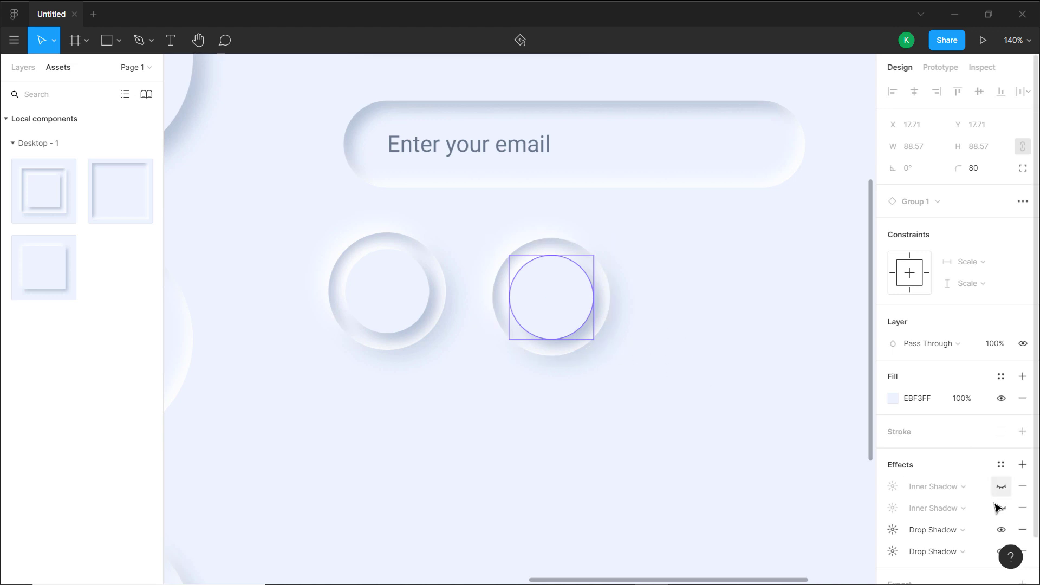
scroll(1002, 515, down, 2)
click(948, 484)
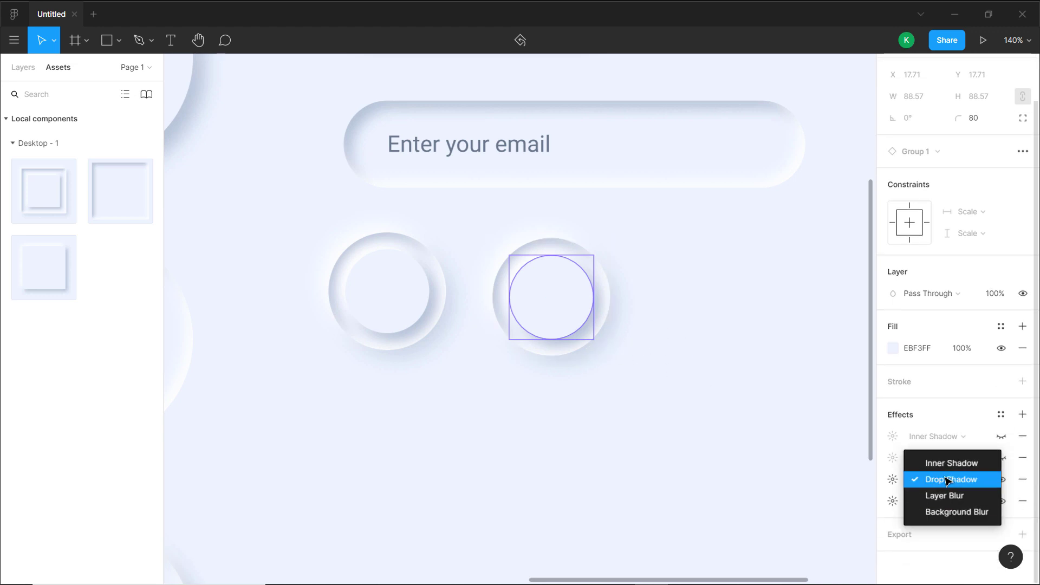
click(951, 462)
click(942, 506)
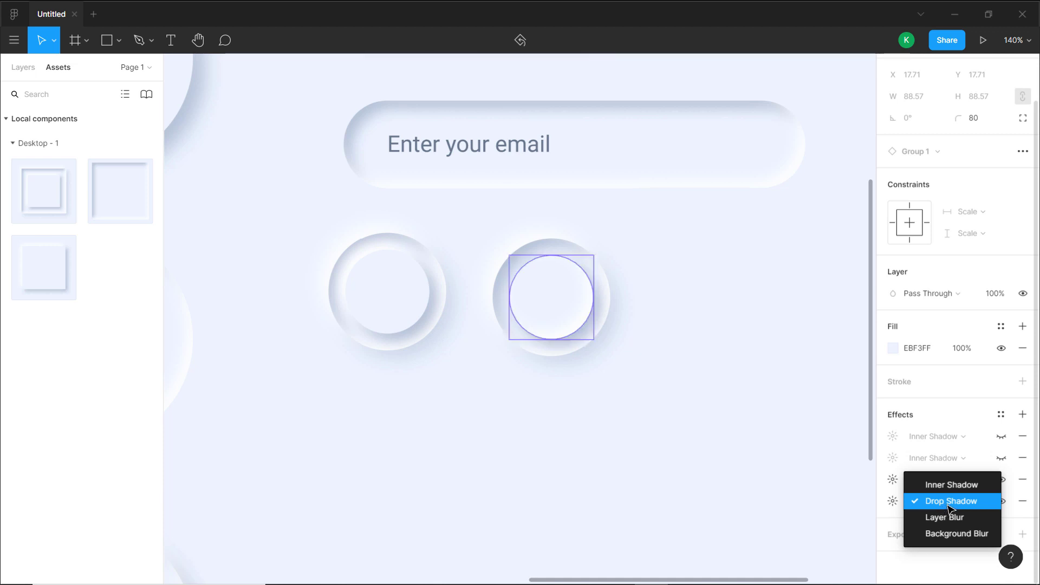
click(946, 485)
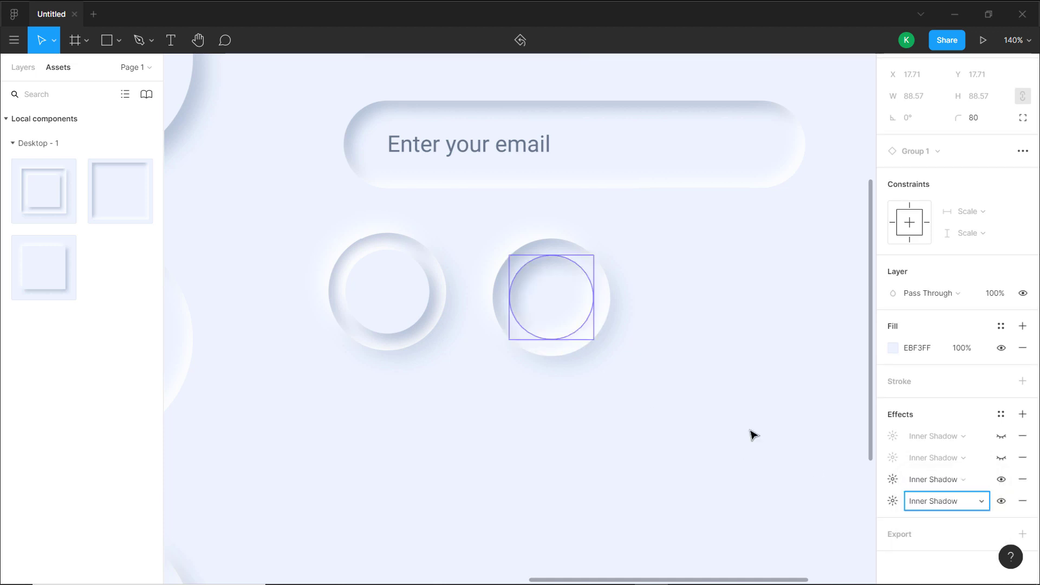
Set the white inner shadow's offset on that inner circle to X 8, Y 8
click(893, 480)
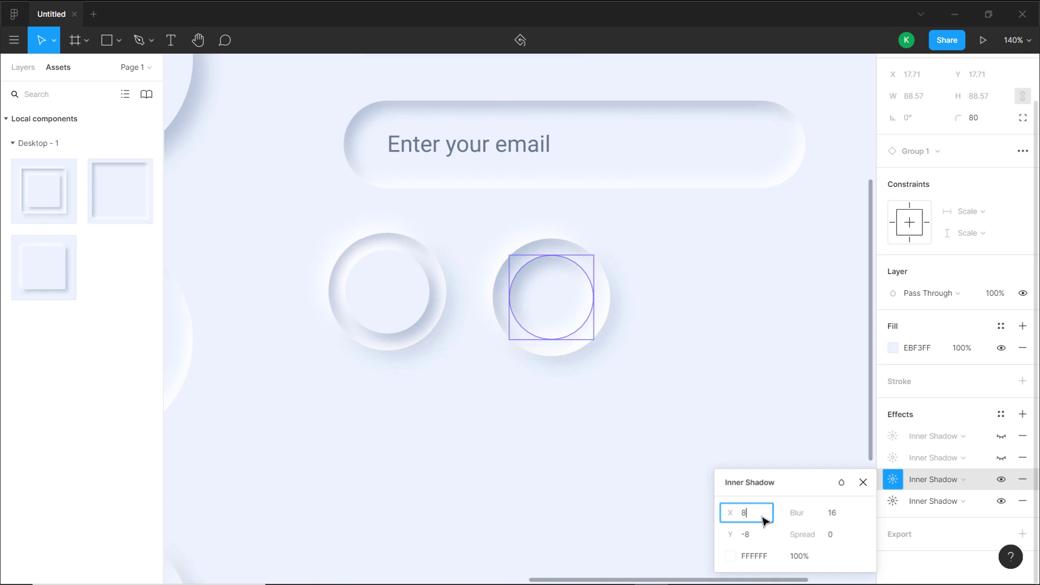
key(Tab)
key(Return)
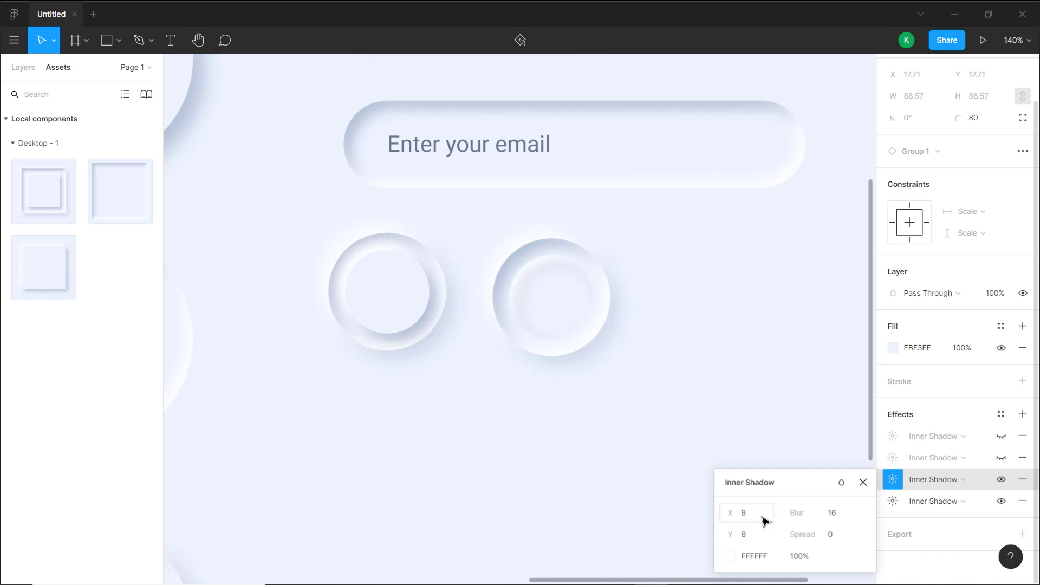
Darken the color of the B4C1D5 inner shadow on the inner circle to 94A9C8
click(895, 501)
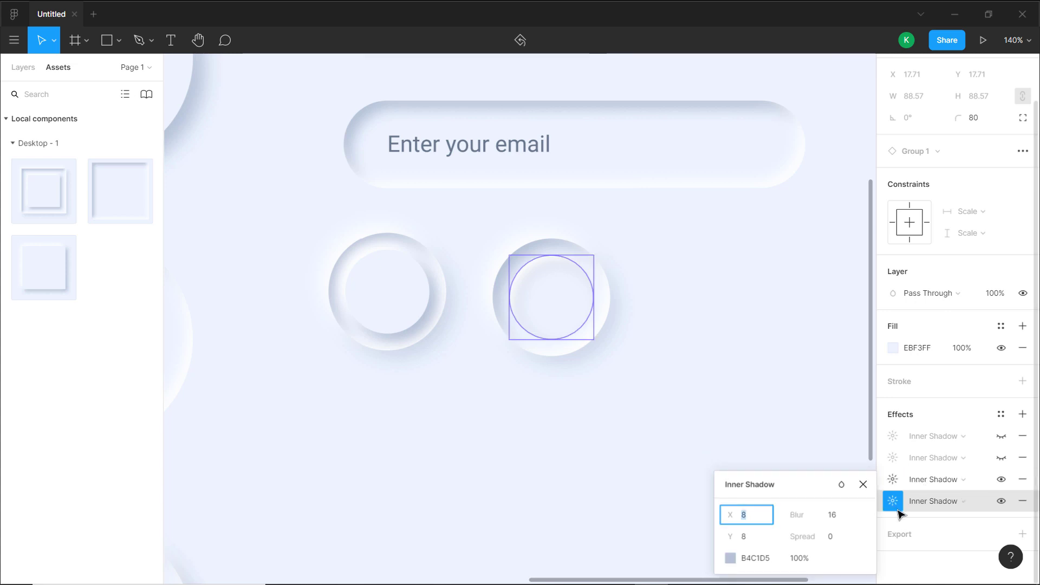
click(731, 558)
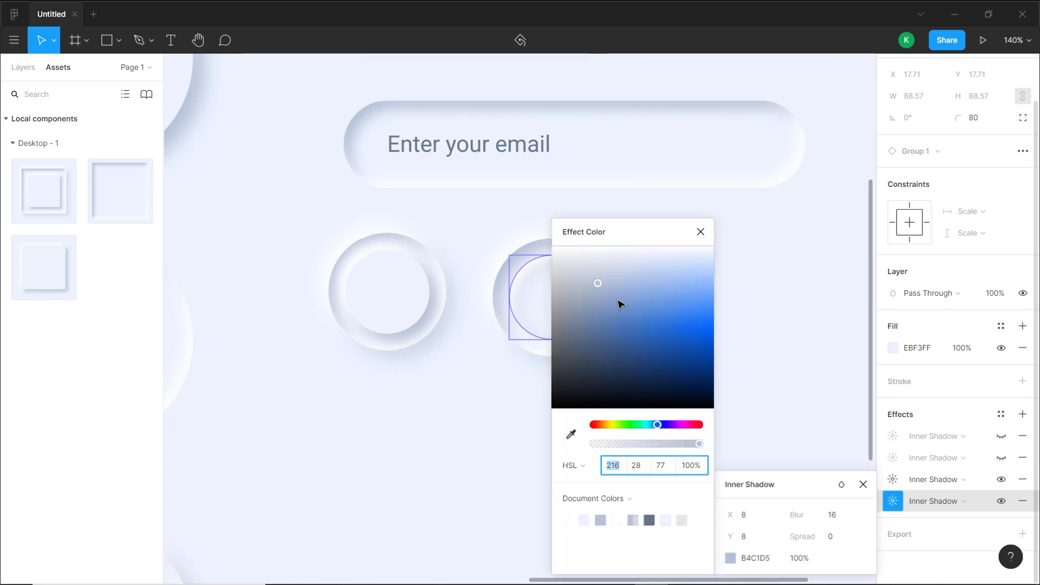
drag(598, 283, 606, 306)
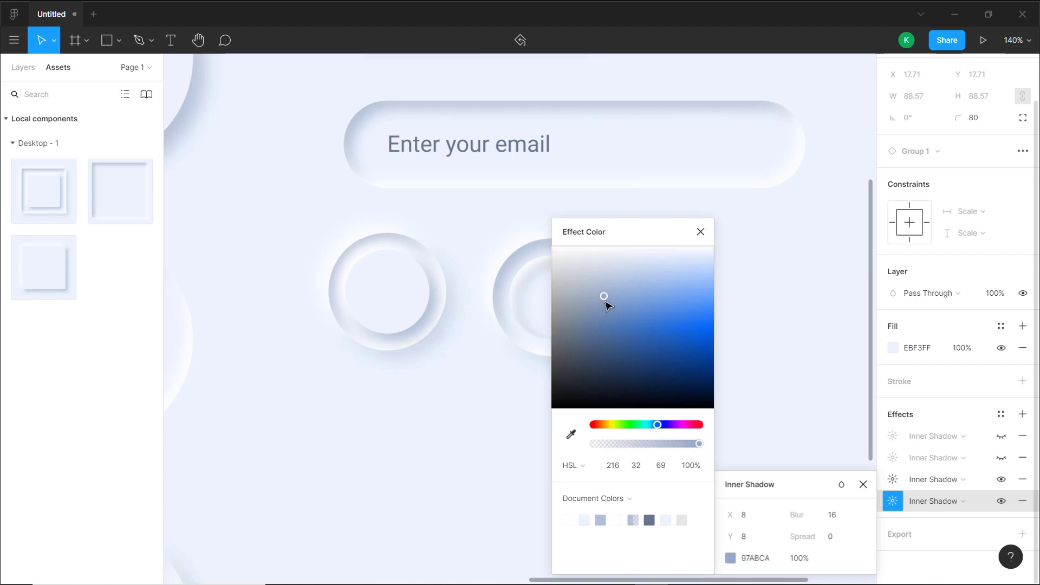
click(785, 295)
Set the offset of the inner circle's darker inner shadow to X -8, Y -8
click(894, 530)
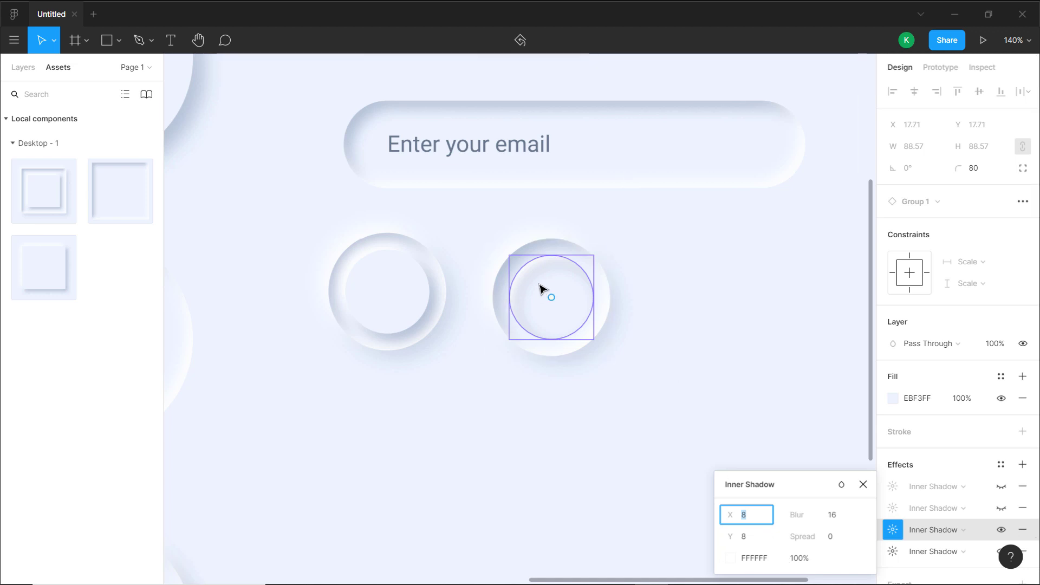
click(891, 552)
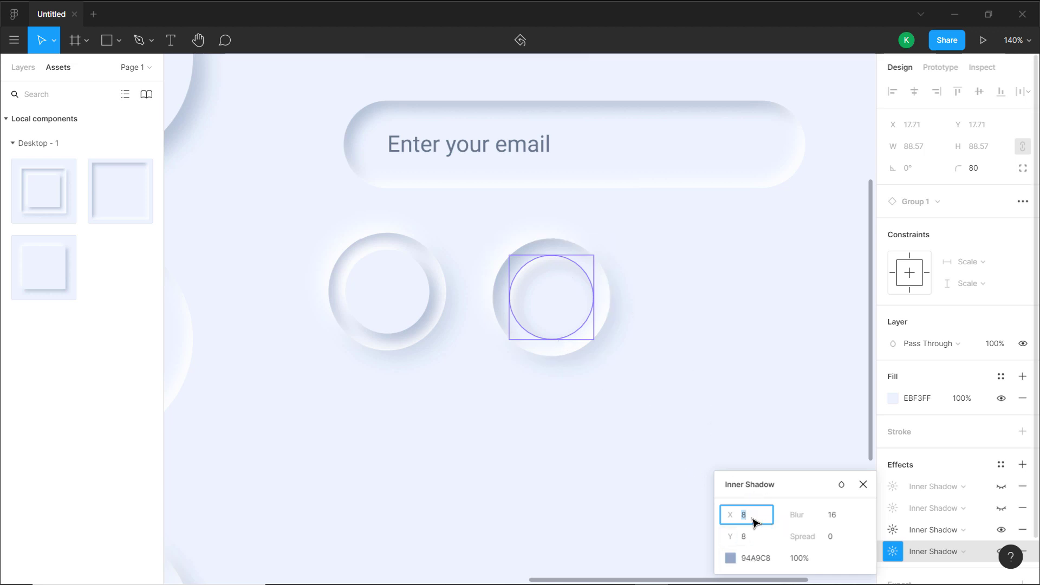
text(-8)
key(Tab)
text(-)
key(Return)
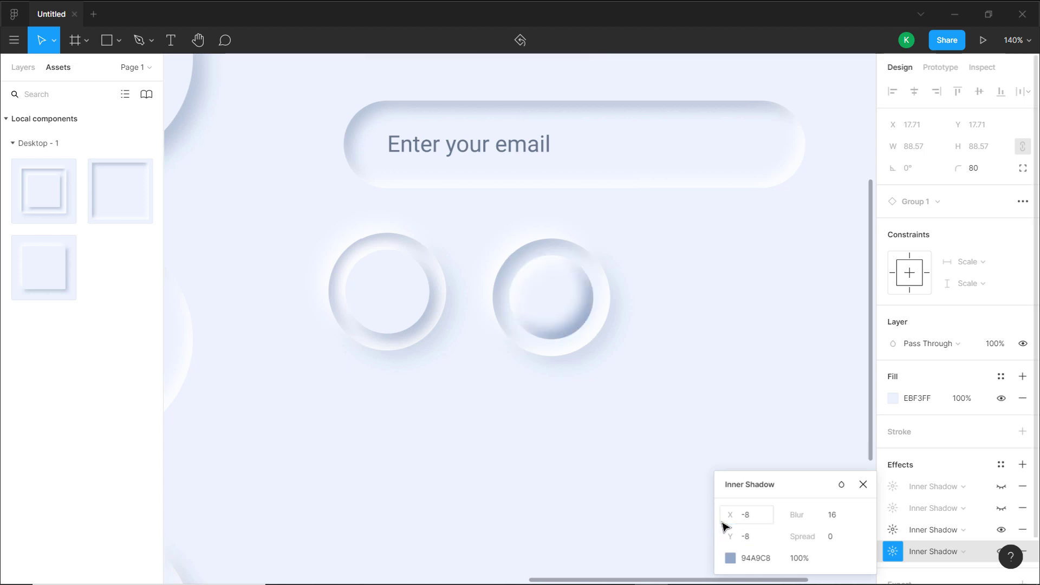
Lower the opacity of the inner circle's darker inner shadow color somewhat
click(731, 558)
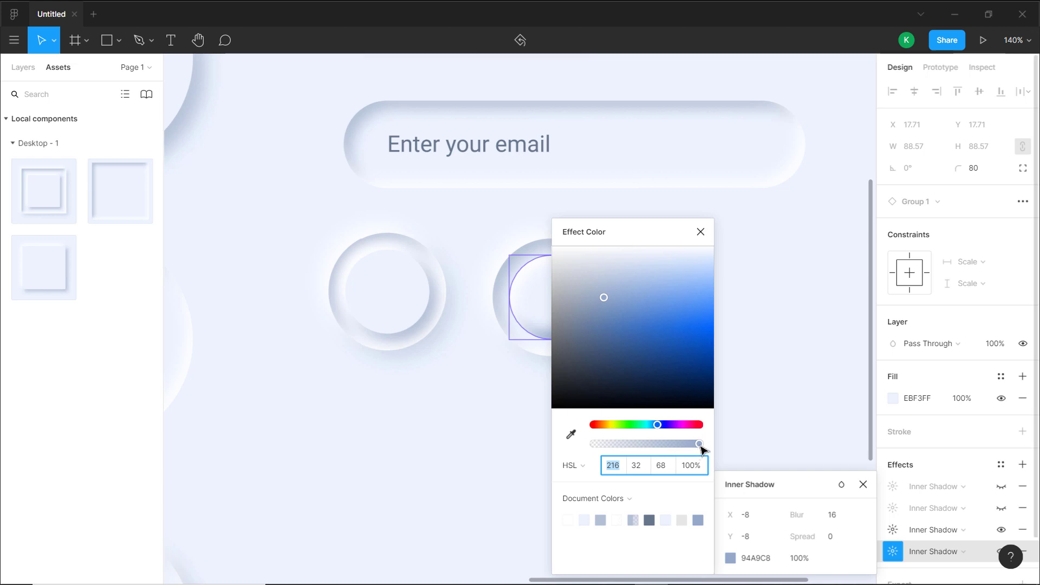
drag(701, 446, 672, 444)
click(826, 284)
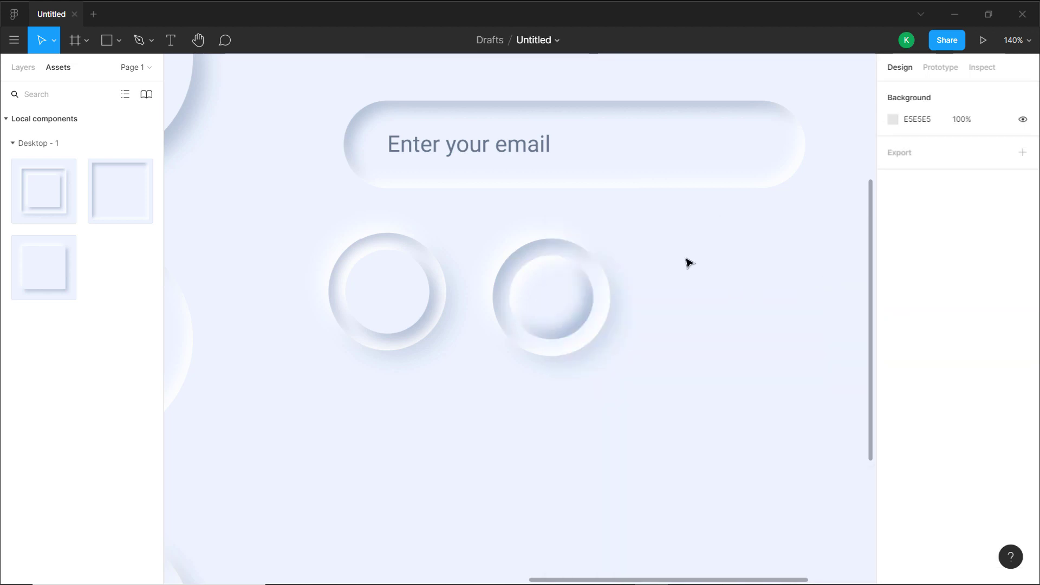
Examine the two small round buttons up close and against the rest of the design
scroll(740, 262, left, 2)
scroll(711, 284, down, 5)
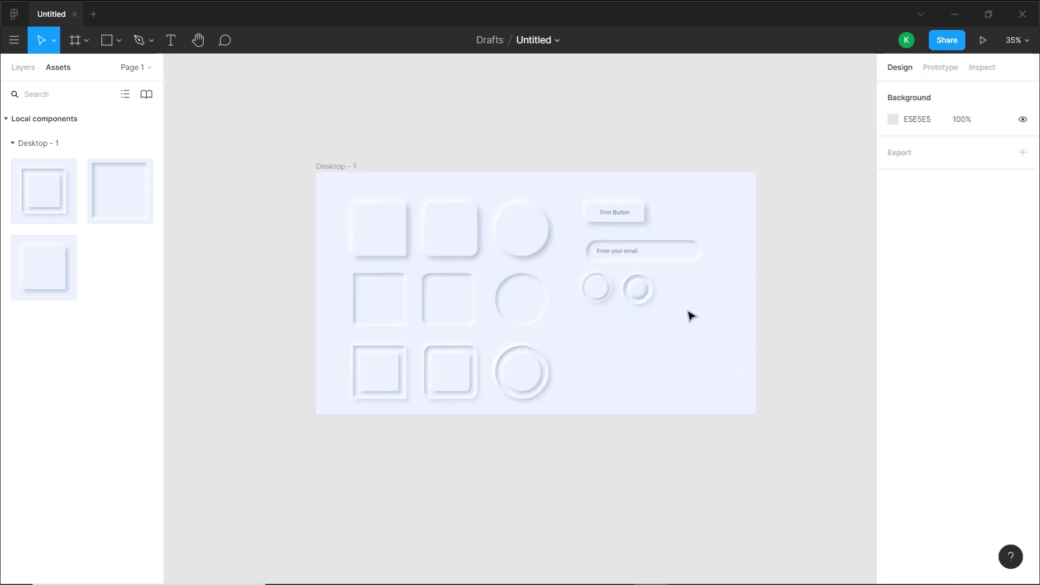
scroll(666, 304, up, 3)
drag(654, 348, 713, 226)
scroll(713, 225, up, 2)
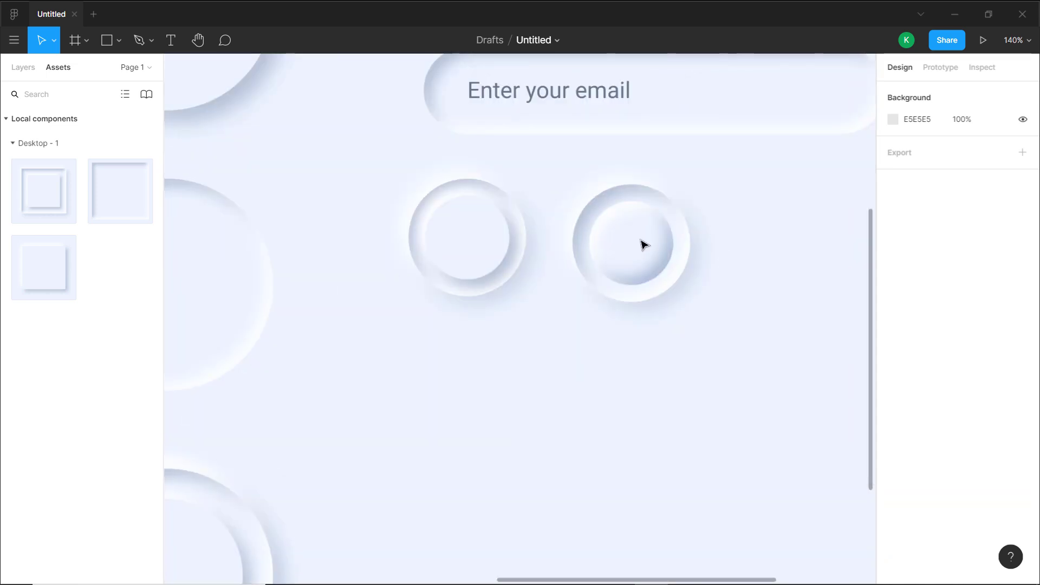
scroll(640, 240, down, 2)
drag(641, 240, 688, 253)
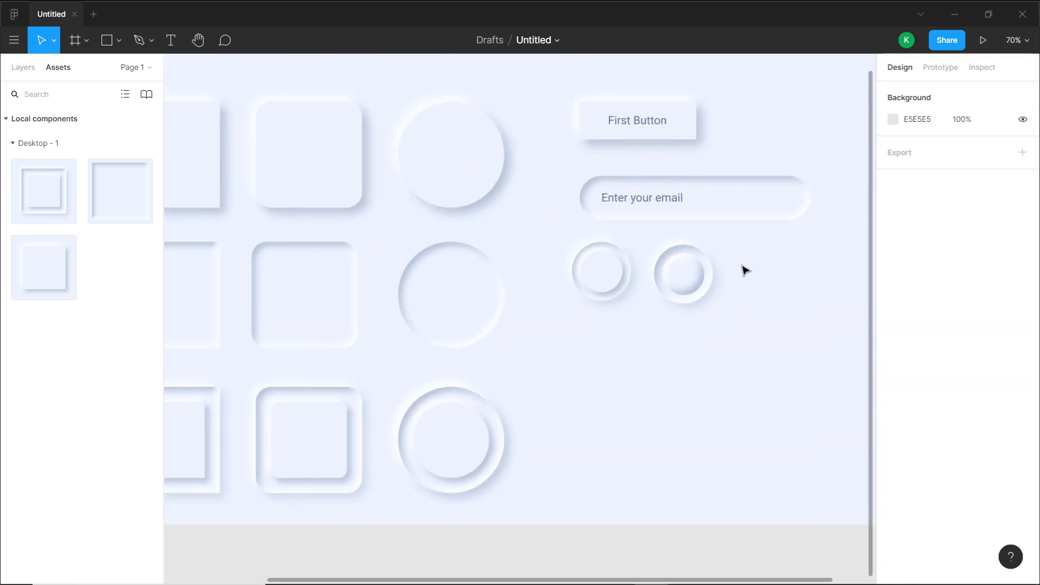
Place a copy of the 224 × 224 raised circle below the two small round buttons, at about X 1118, Y 621
drag(638, 332, 617, 325)
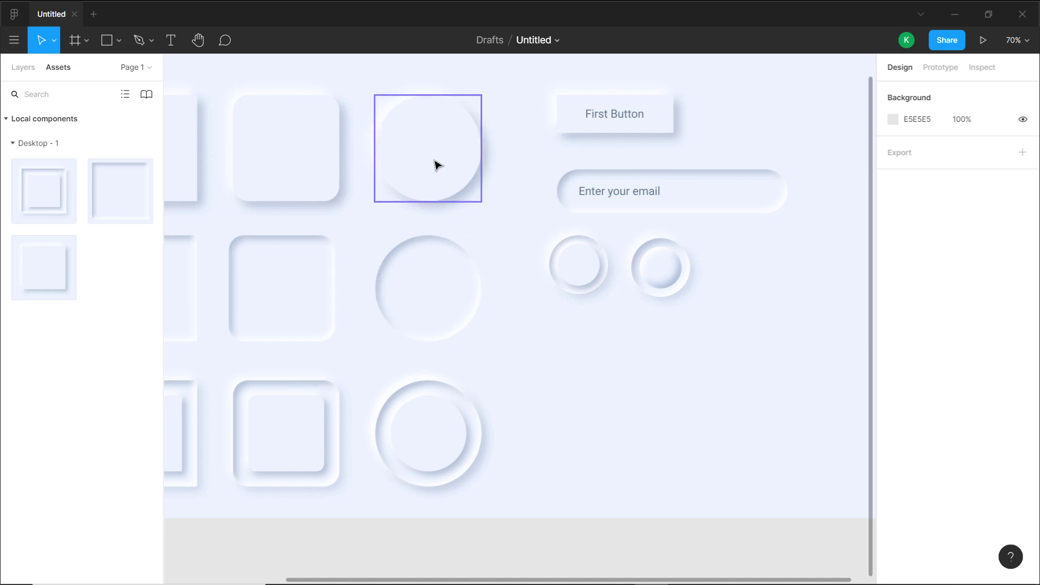
drag(442, 150, 593, 344)
scroll(637, 348, right, 2)
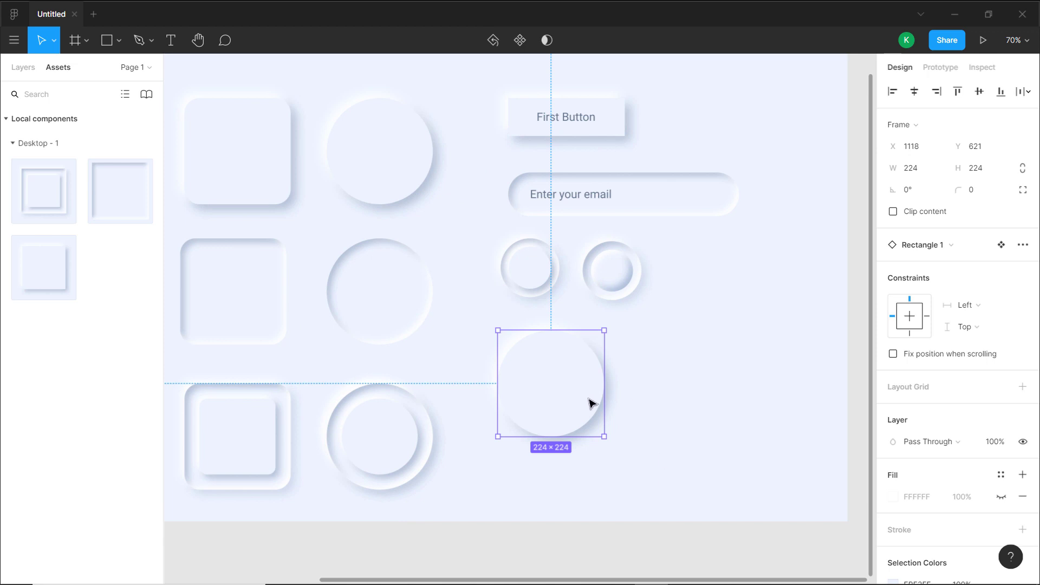
click(616, 395)
Duplicate the circle shape inside the new raised circle and shrink the duplicate about its center to 190 × 190
double_click(551, 382)
key(ctrl+d)
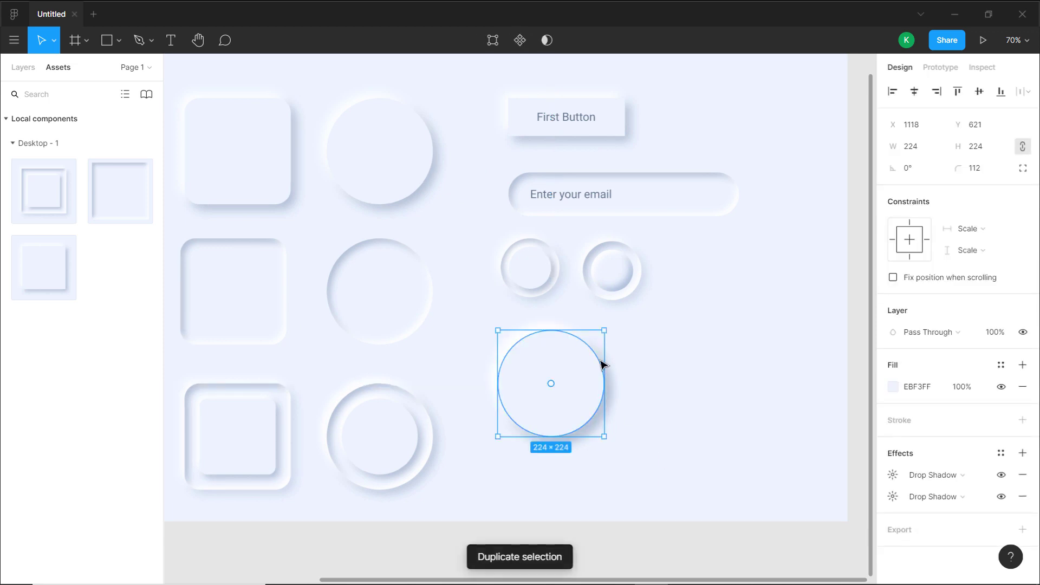
drag(605, 331, 598, 343)
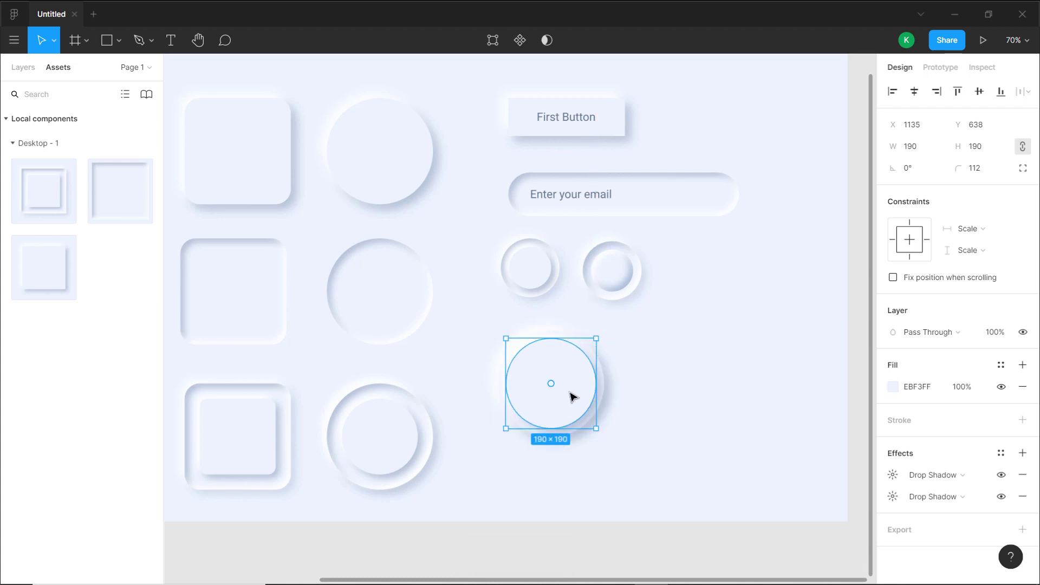
Remove both drop shadows from the 190 × 190 circle and keep it selected
click(1022, 475)
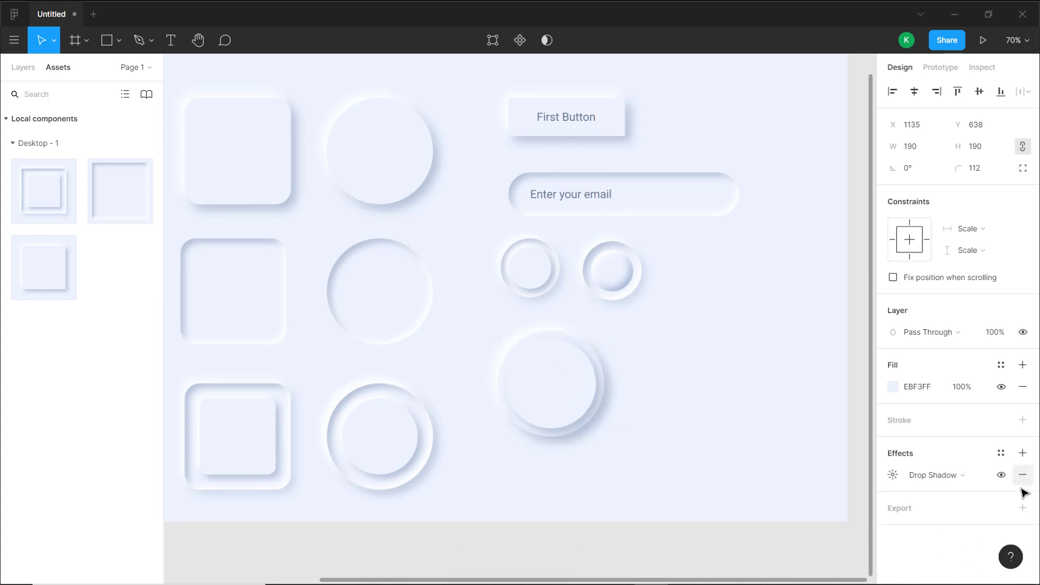
click(1023, 475)
click(713, 490)
click(568, 401)
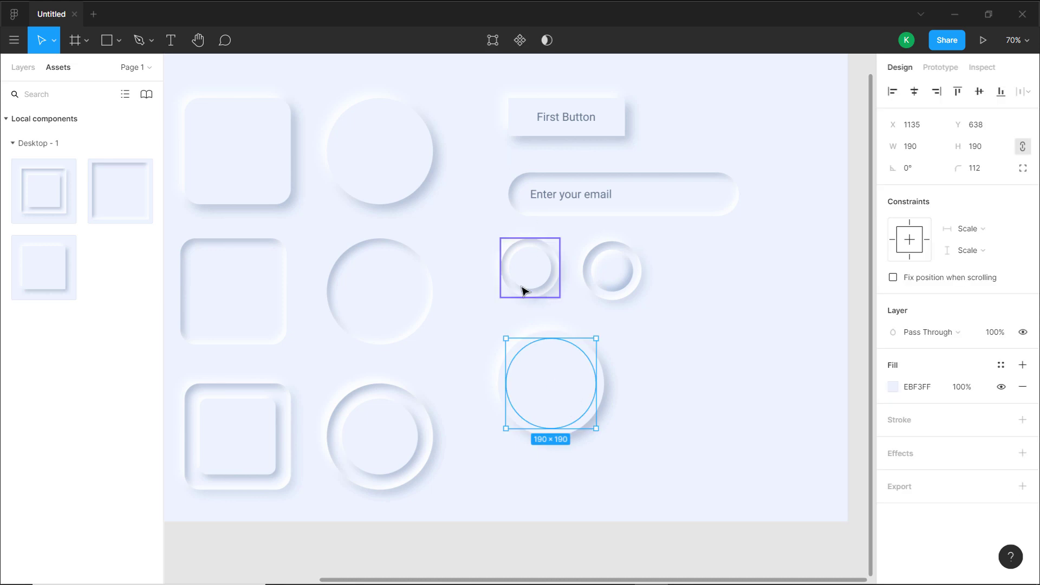
Fill the selected 190 × 190 circle with an avatar from the UI Faces plugin, using Unsplash.com as source and blond hair color
click(14, 40)
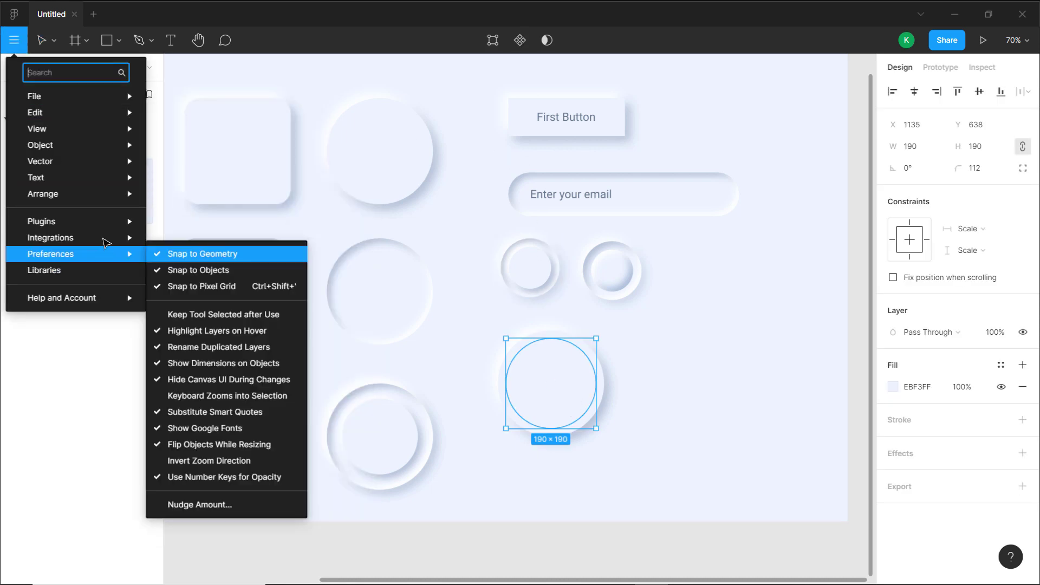
mouse_move(112, 219)
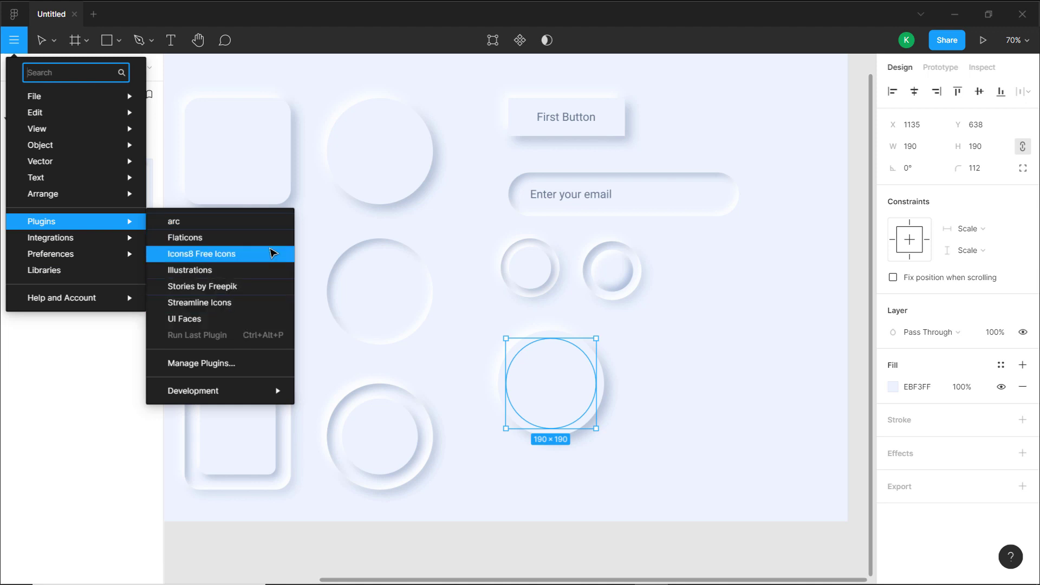
click(272, 320)
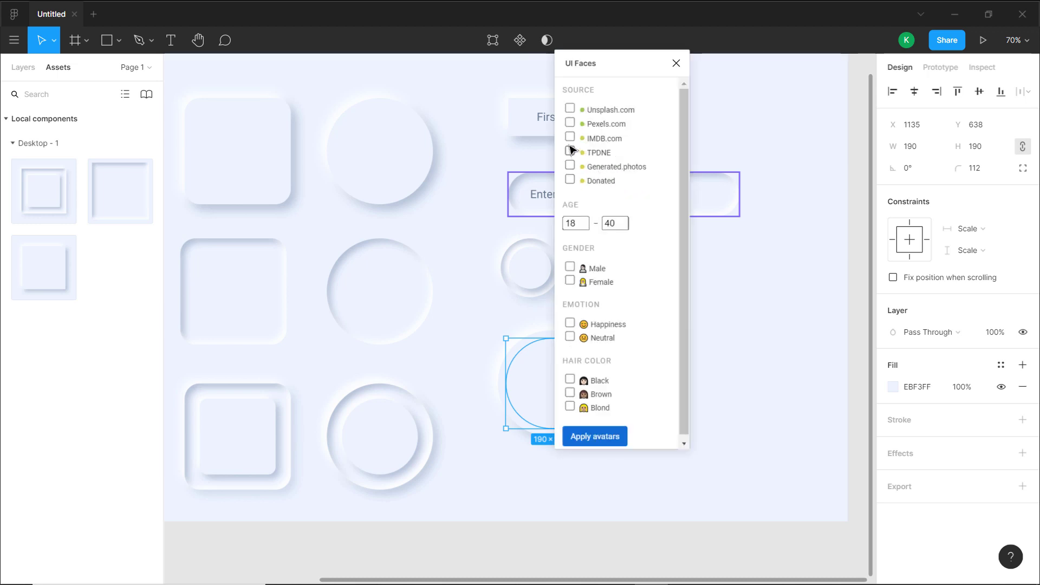
click(570, 108)
click(569, 406)
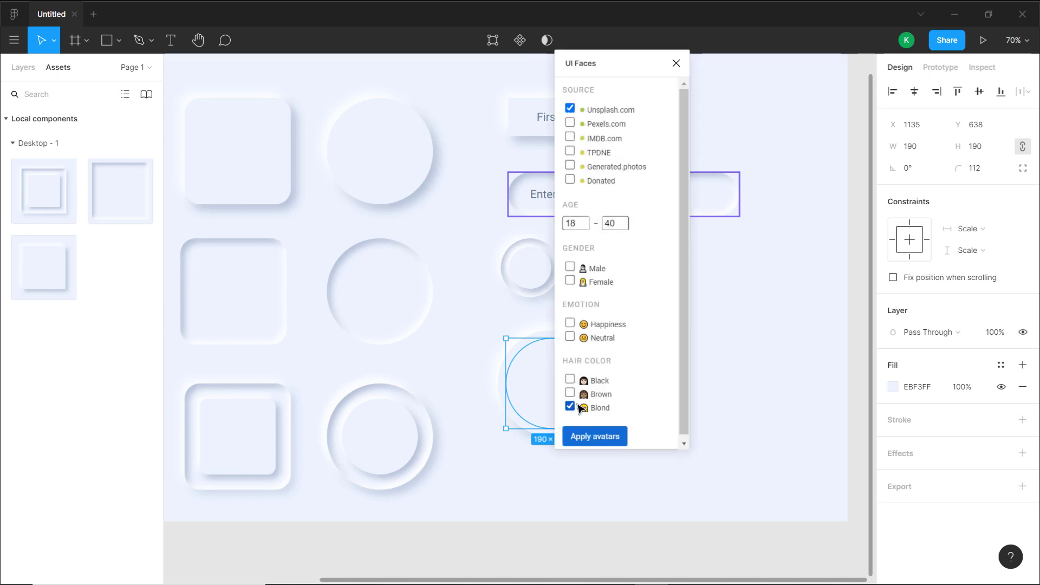
click(593, 439)
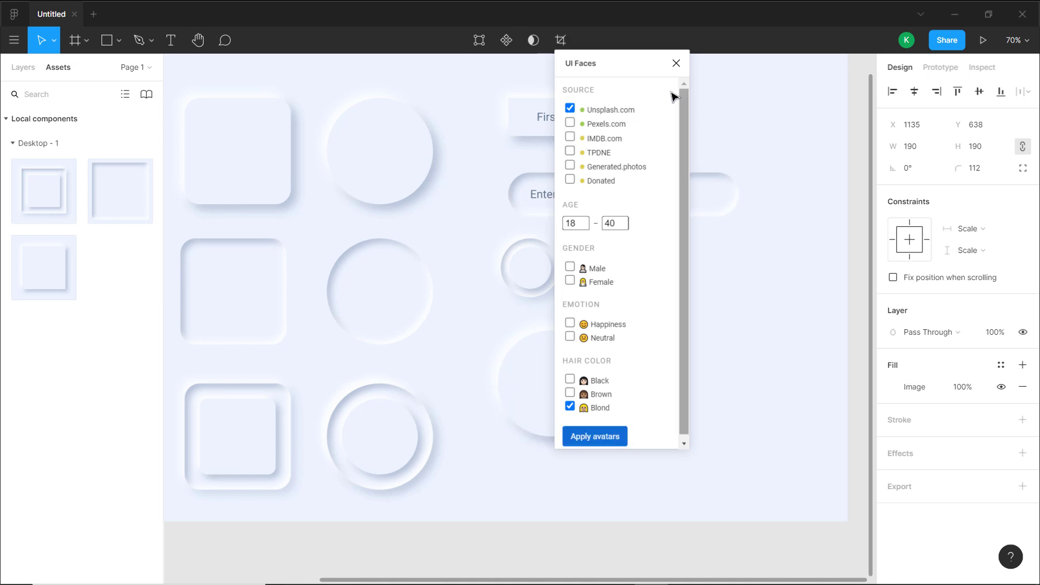
Move the UI Faces window clear of the avatar, deselect the circle and close the plugin
drag(643, 70, 763, 58)
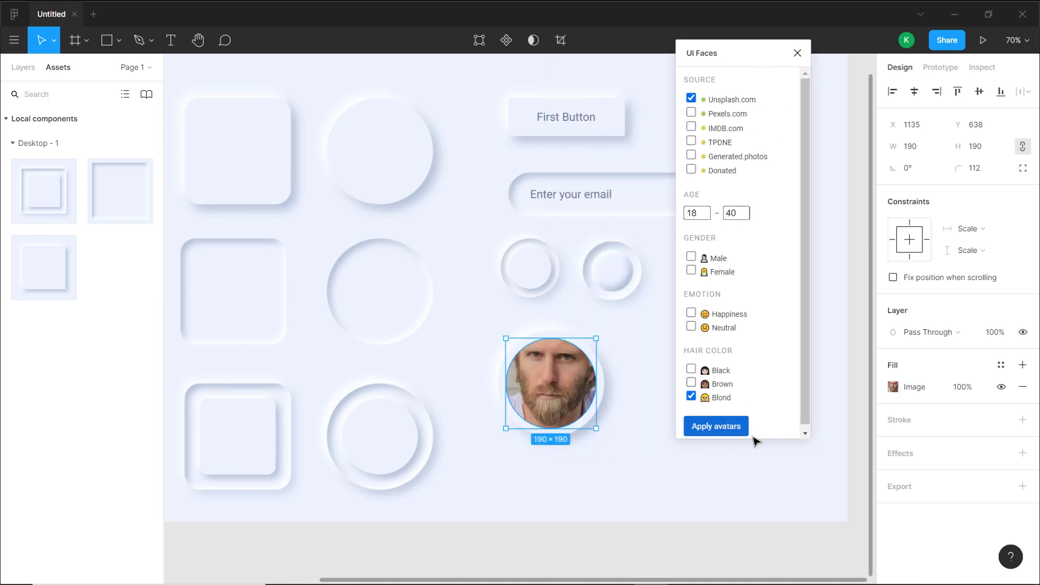
click(633, 395)
drag(612, 331, 497, 346)
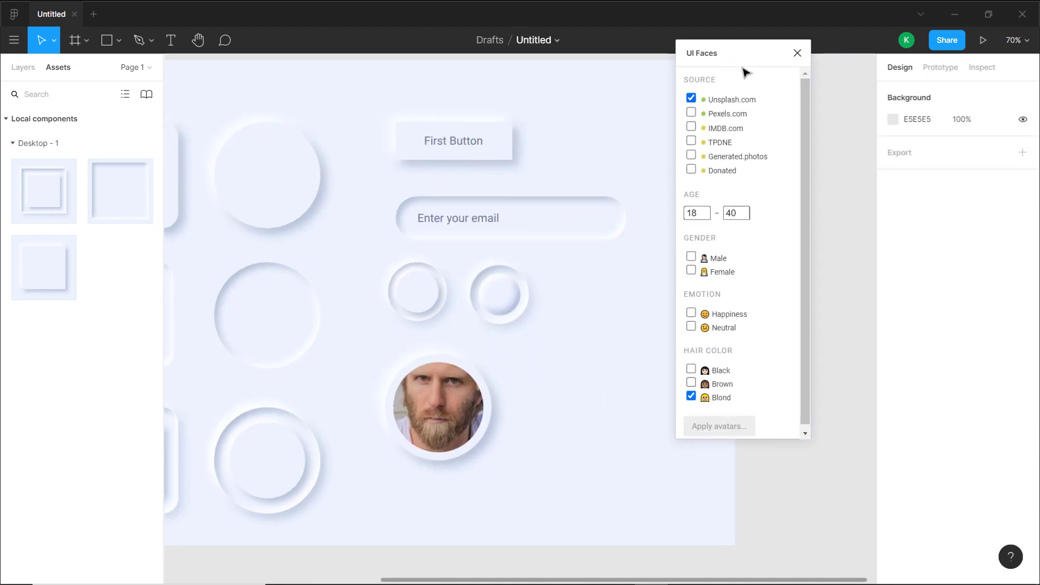
click(797, 53)
Examine the finished avatar together with the button, email field, round buttons and the grid of raised, inset and nested shapes
scroll(605, 279, left, 5)
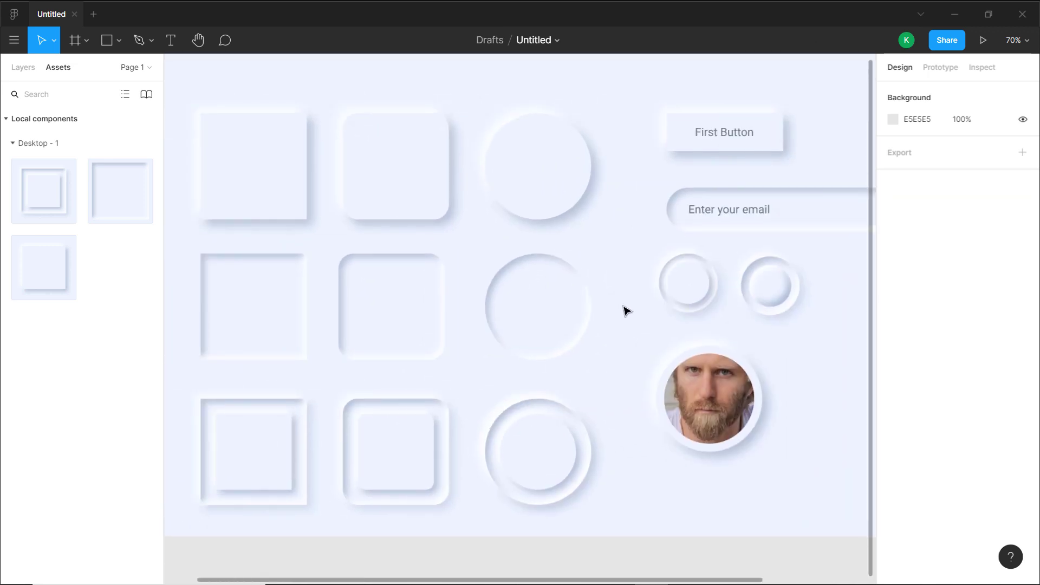
scroll(624, 308, right, 2)
scroll(685, 297, left, 3)
scroll(685, 297, up, 1)
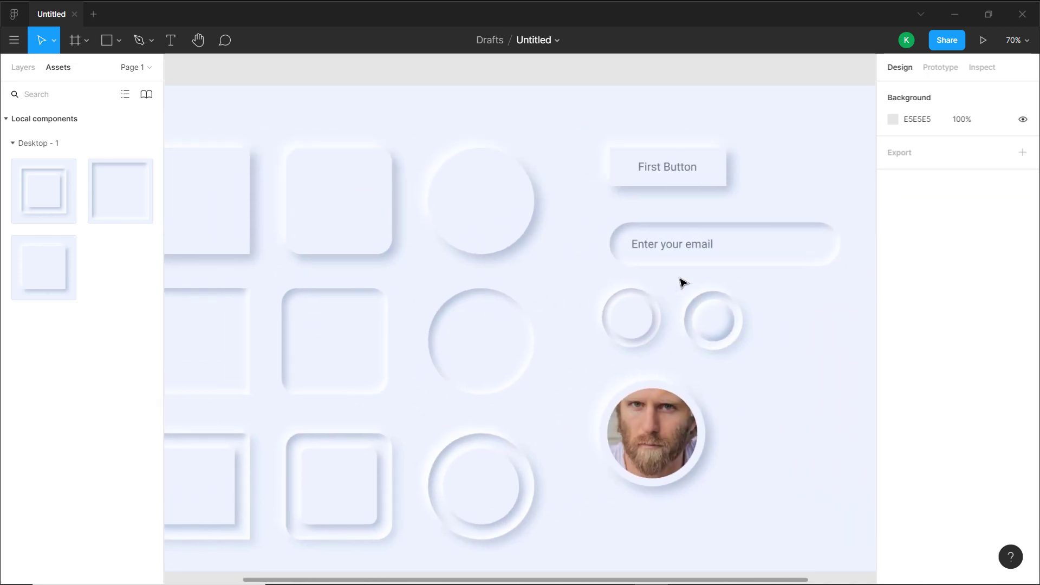
click(748, 248)
scroll(753, 257, down, 1)
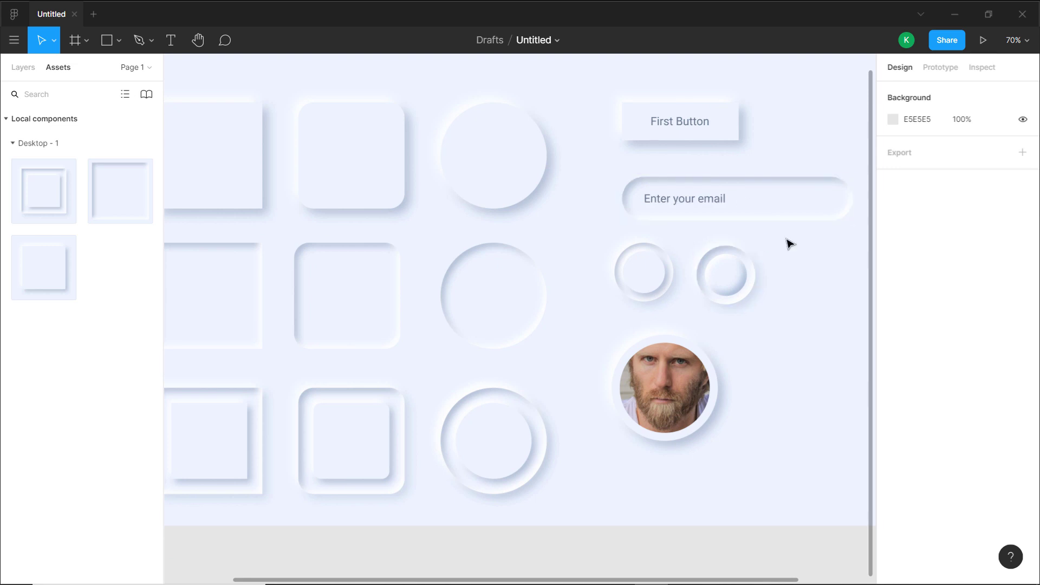
scroll(487, 195, left, 3)
scroll(666, 211, right, 3)
scroll(666, 211, up, 1)
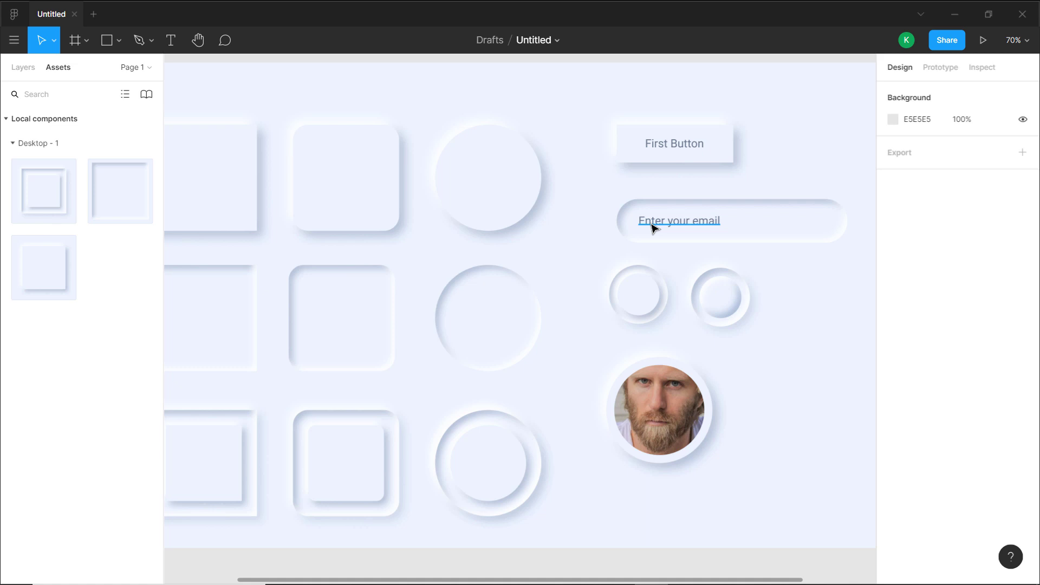
scroll(698, 203, up, 1)
scroll(699, 203, left, 1)
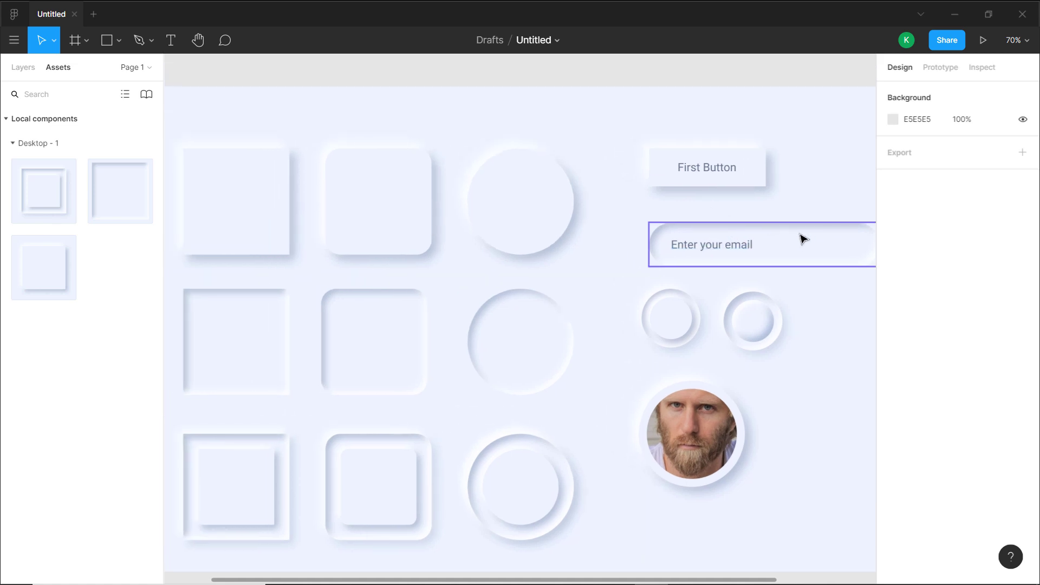